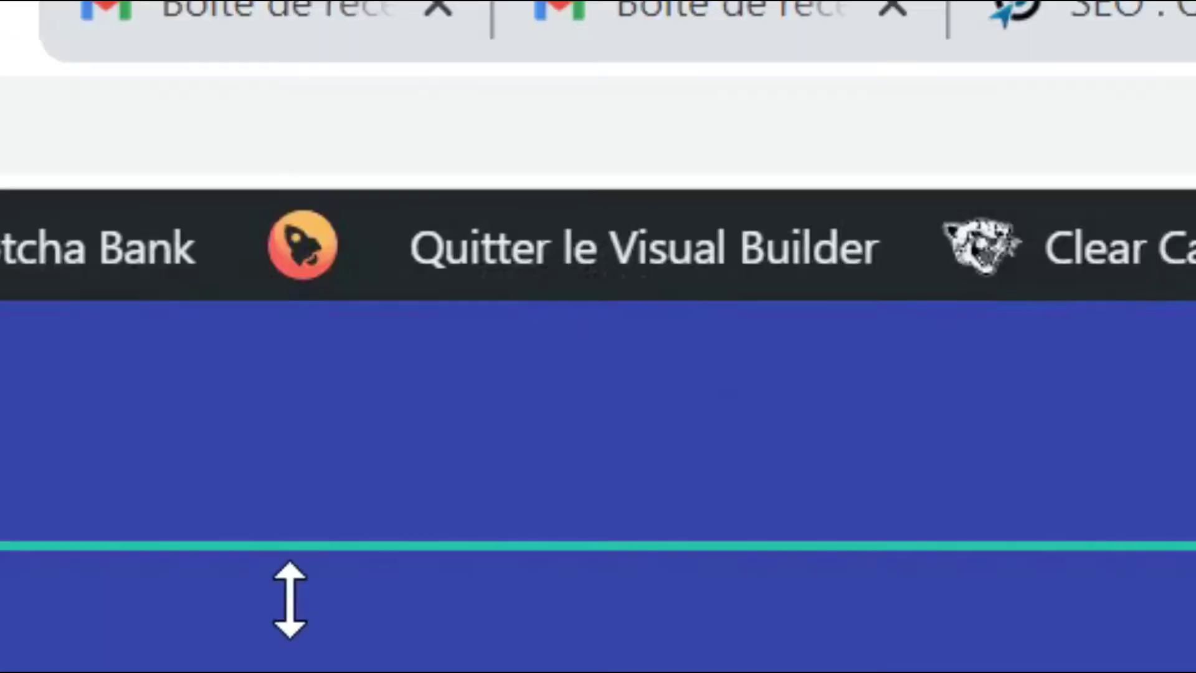
- Review the three service cards and the six icon blurbs beneath them, from Branding to Business Consulting
scroll(586, 269, down, 8)
scroll(586, 272, down, 12)
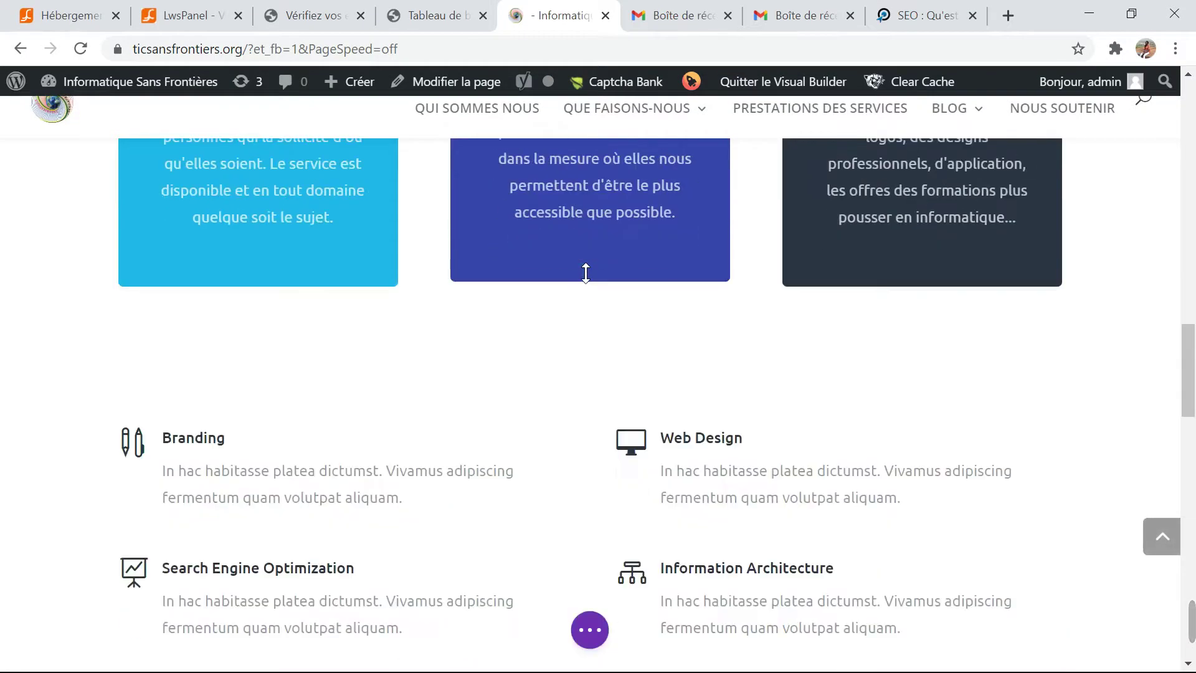
scroll(586, 272, up, 15)
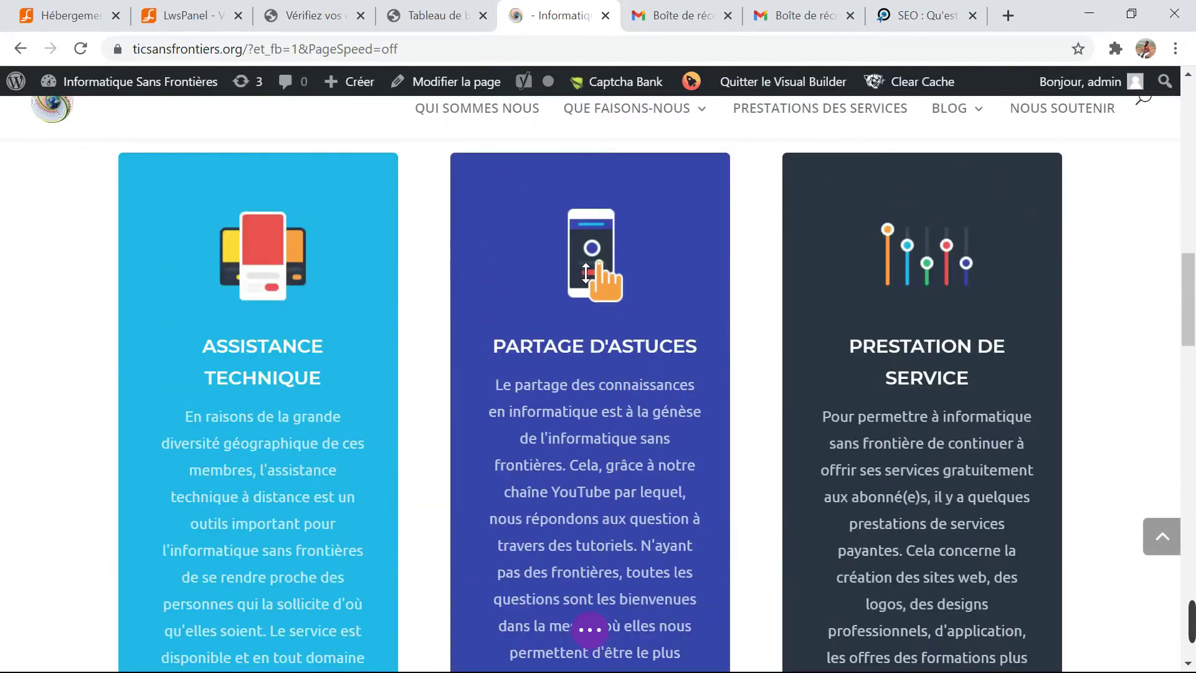
scroll(586, 274, down, 3)
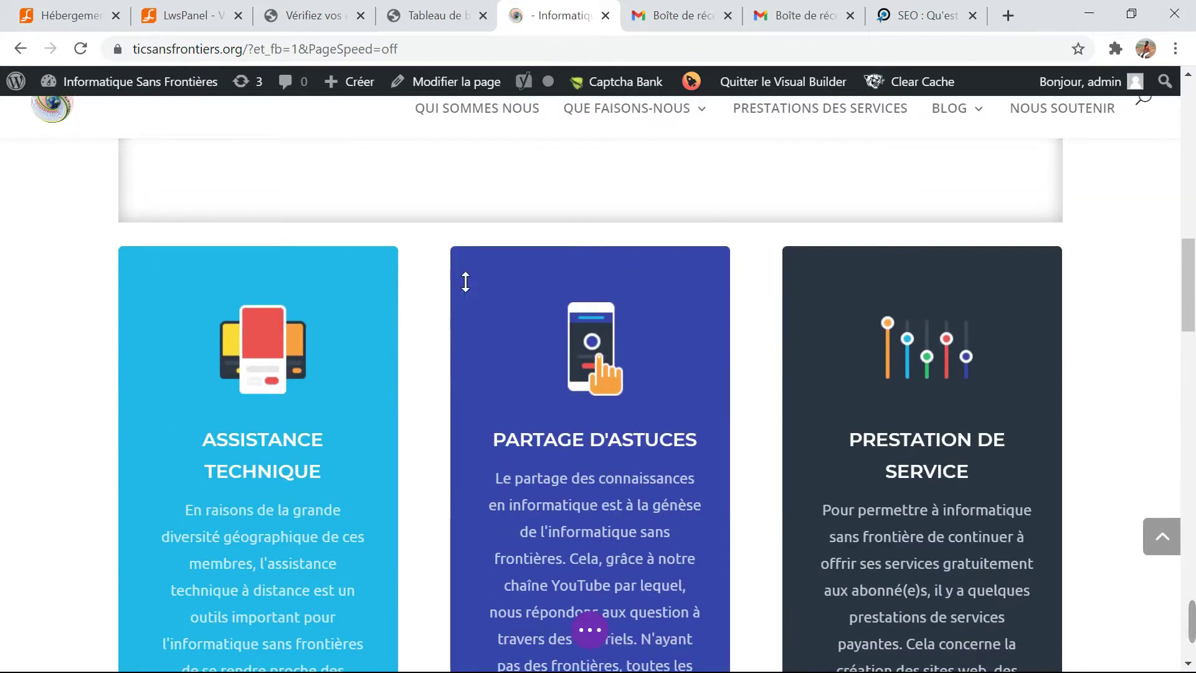
scroll(807, 330, down, 8)
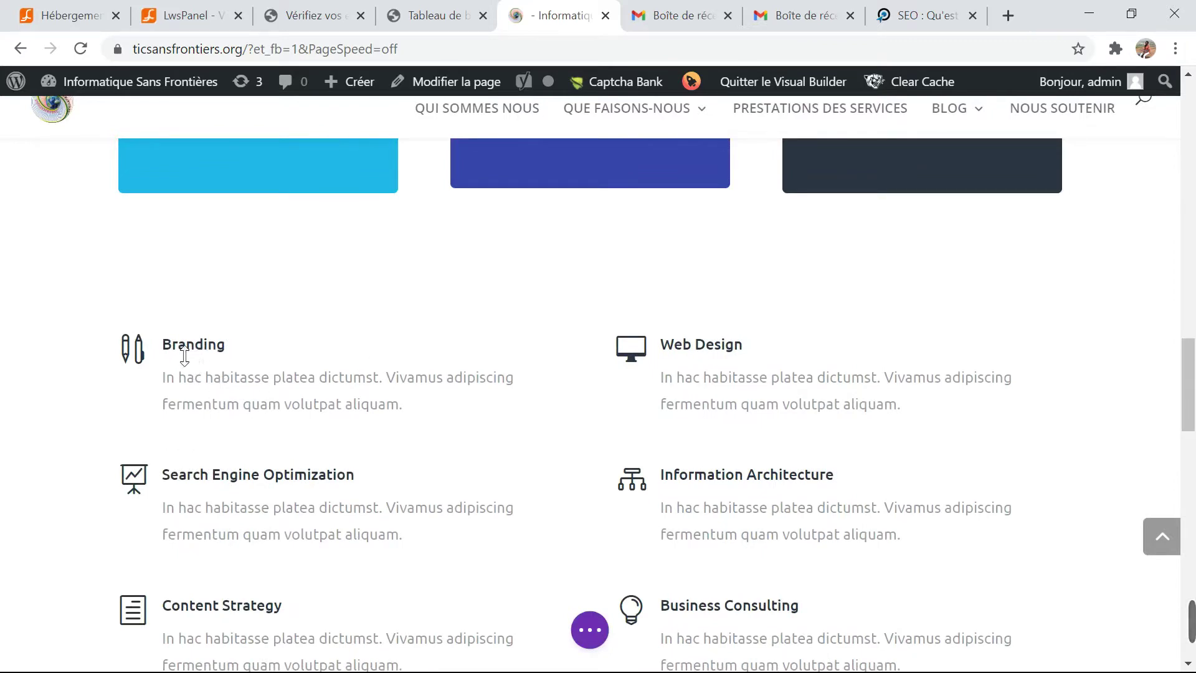
scroll(771, 387, down, 6)
scroll(771, 387, up, 6)
scroll(771, 387, down, 6)
scroll(770, 389, up, 6)
scroll(769, 389, down, 1)
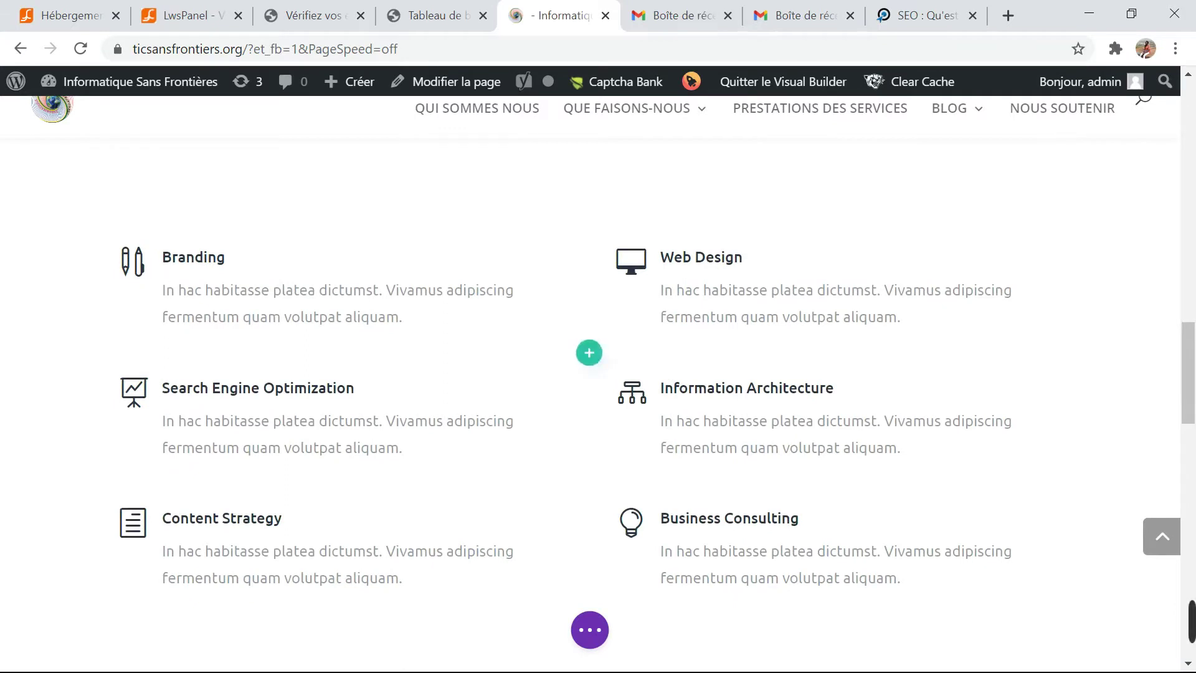
click(225, 257)
drag(224, 257, 169, 272)
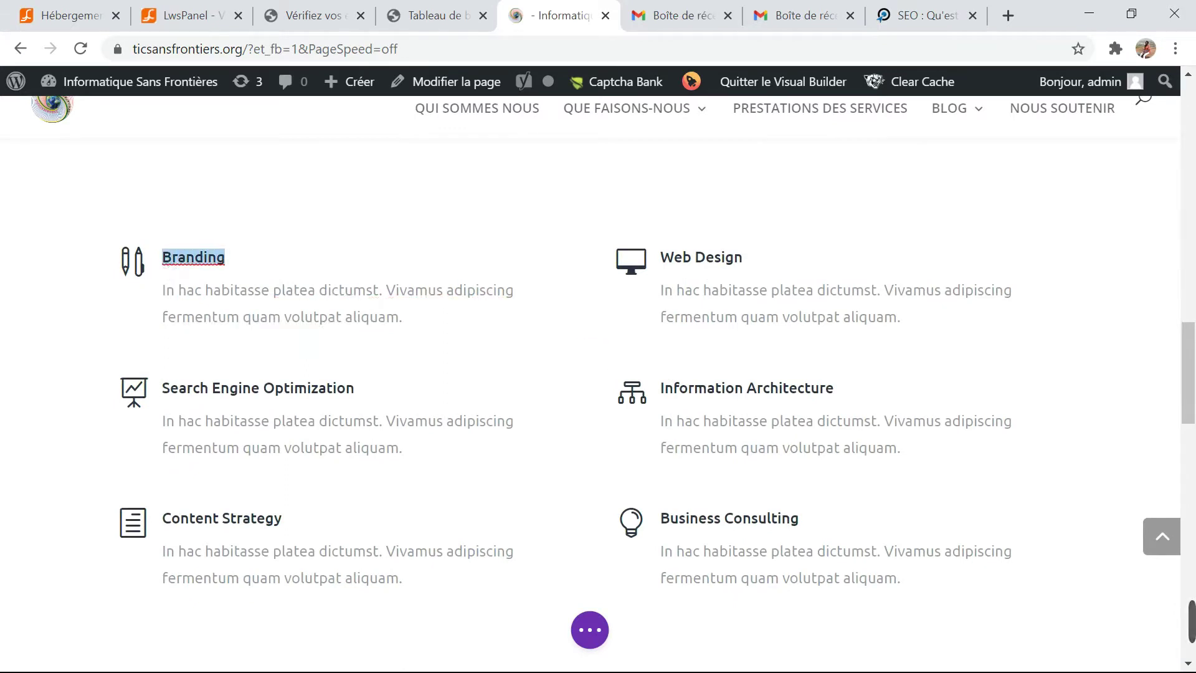
click(723, 271)
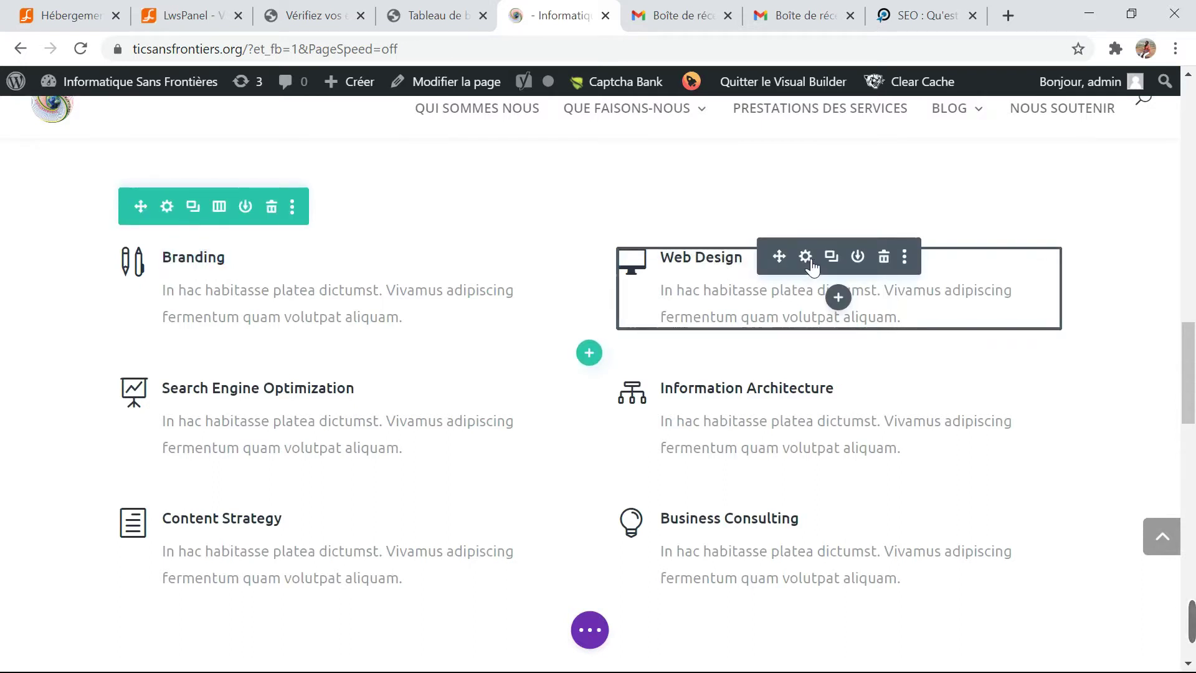
- Open the settings of the Web Design blurb and change its title to "Infographie"
click(806, 256)
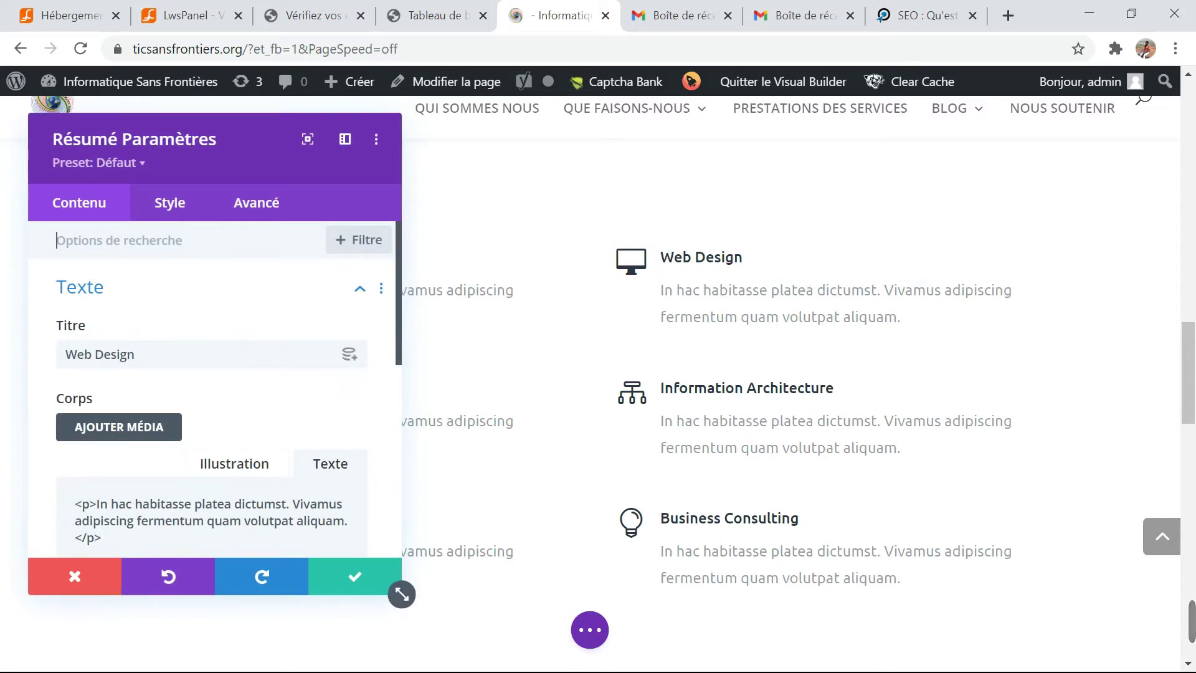
triple_click(100, 354)
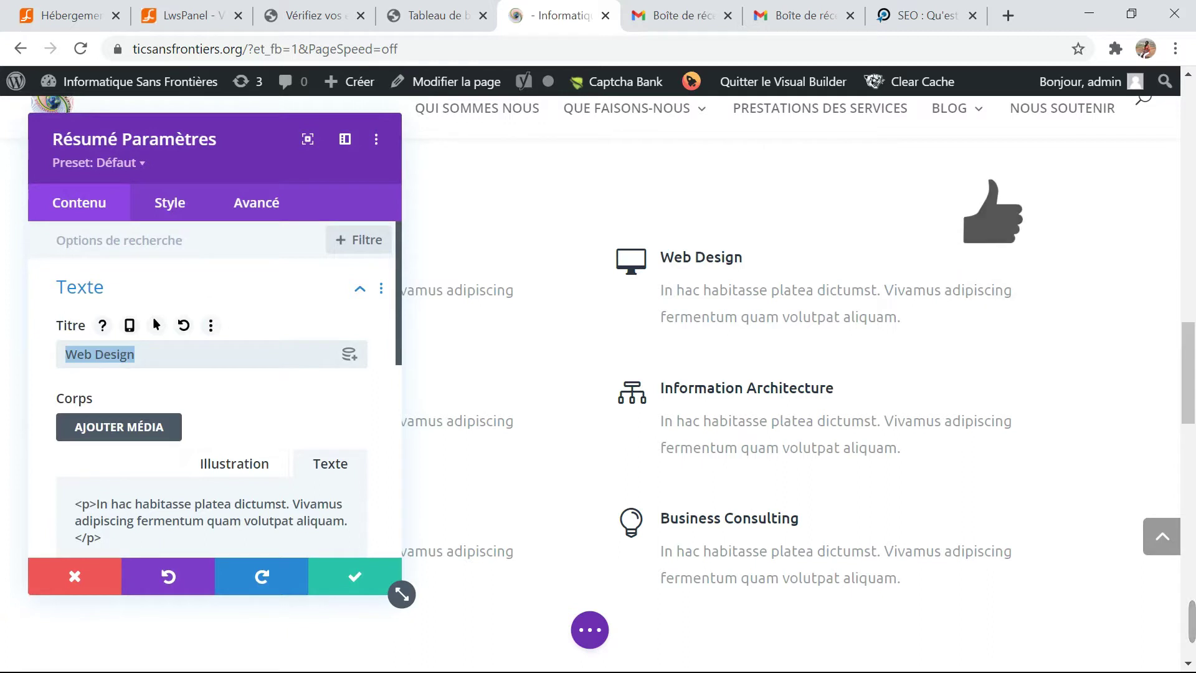
text(Info)
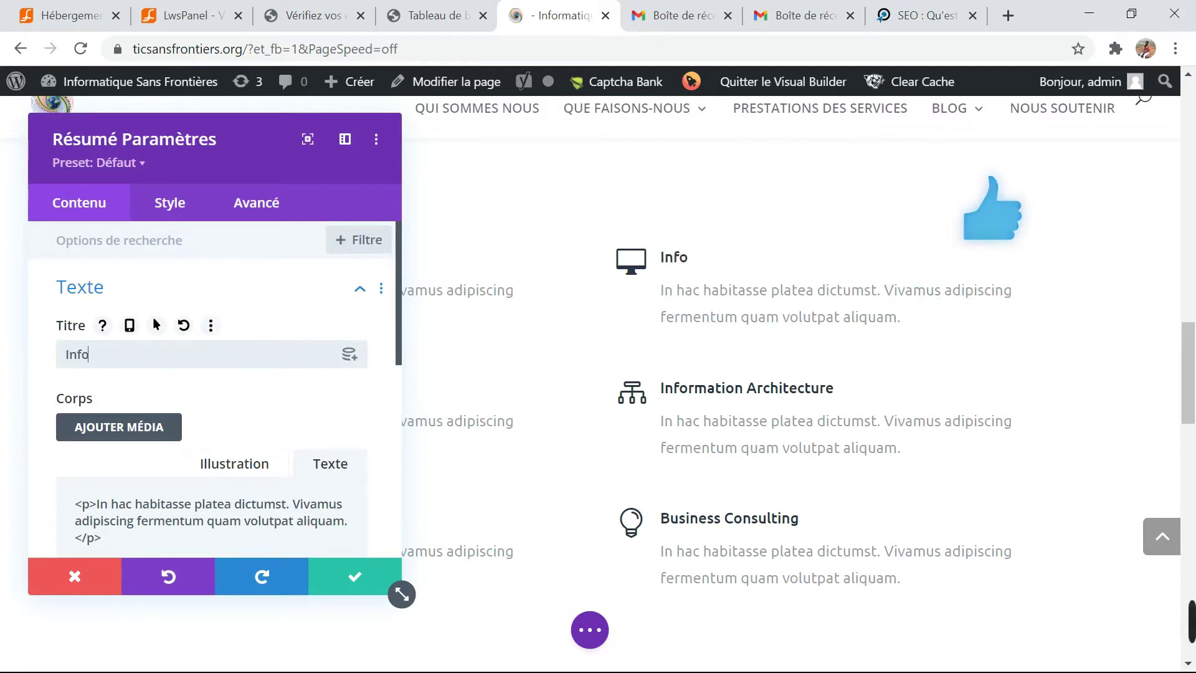
text(graph)
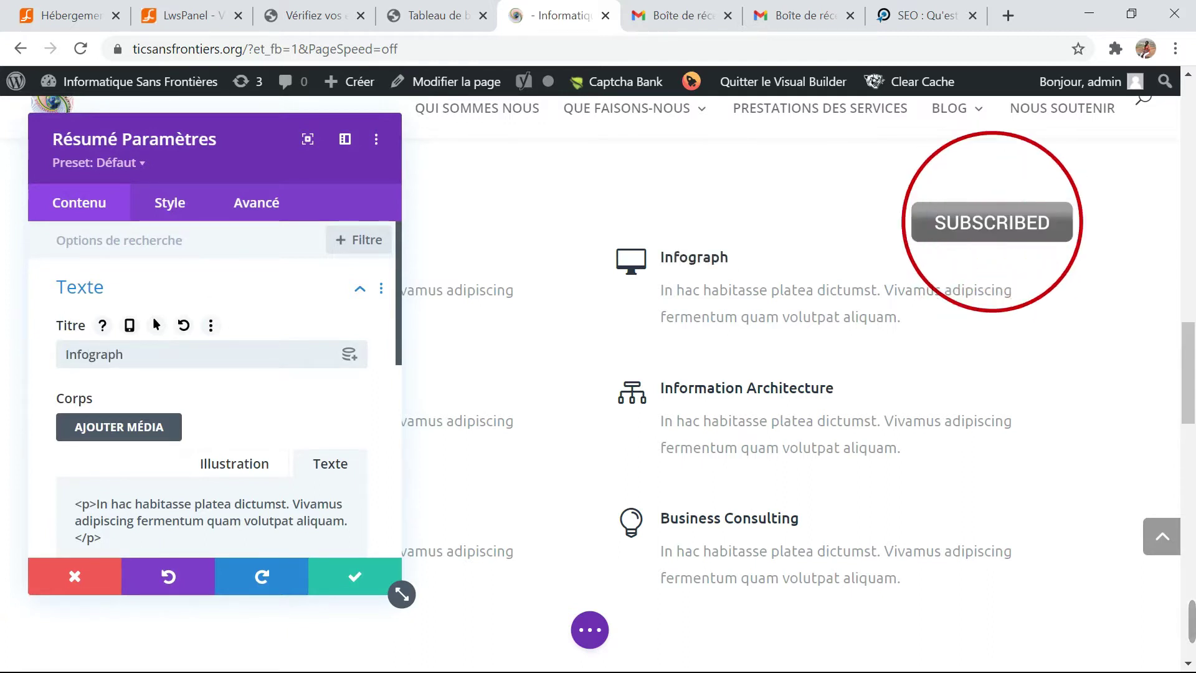
text(ie)
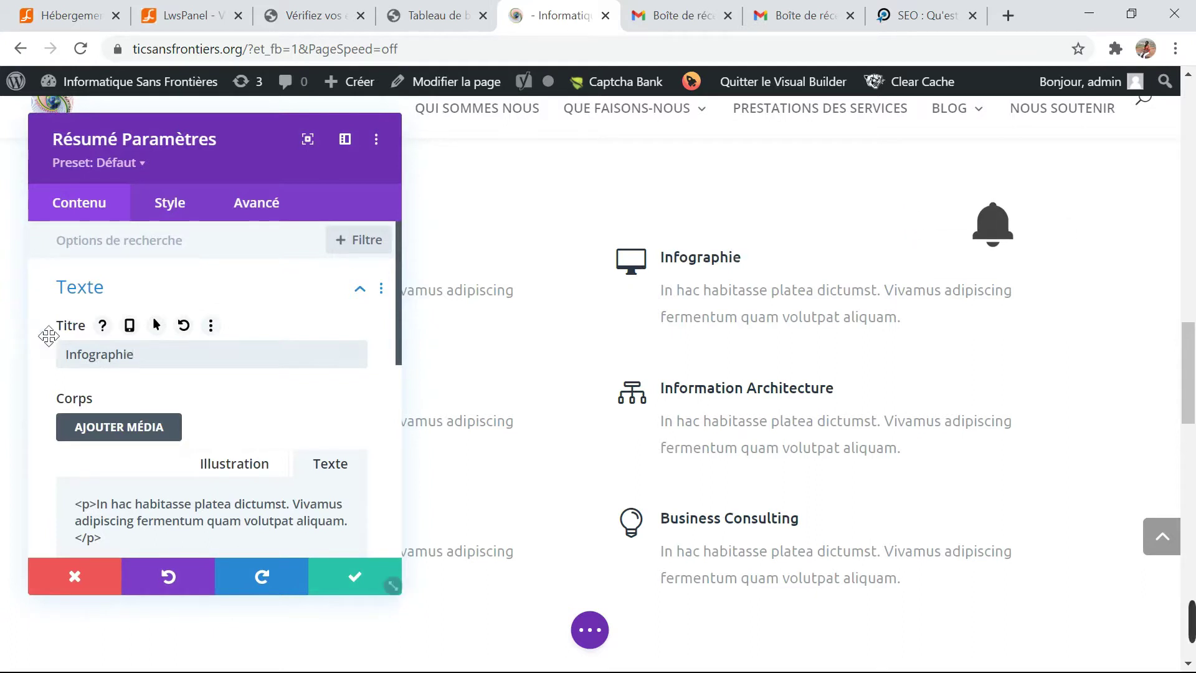
- Replace the Infographie blurb's body text with "Notre équipe propose gratuitement des formations, astuces et assistance en infographie ainsi que des prestations des service pouvant être rémunérer."
scroll(41, 341, down, 2)
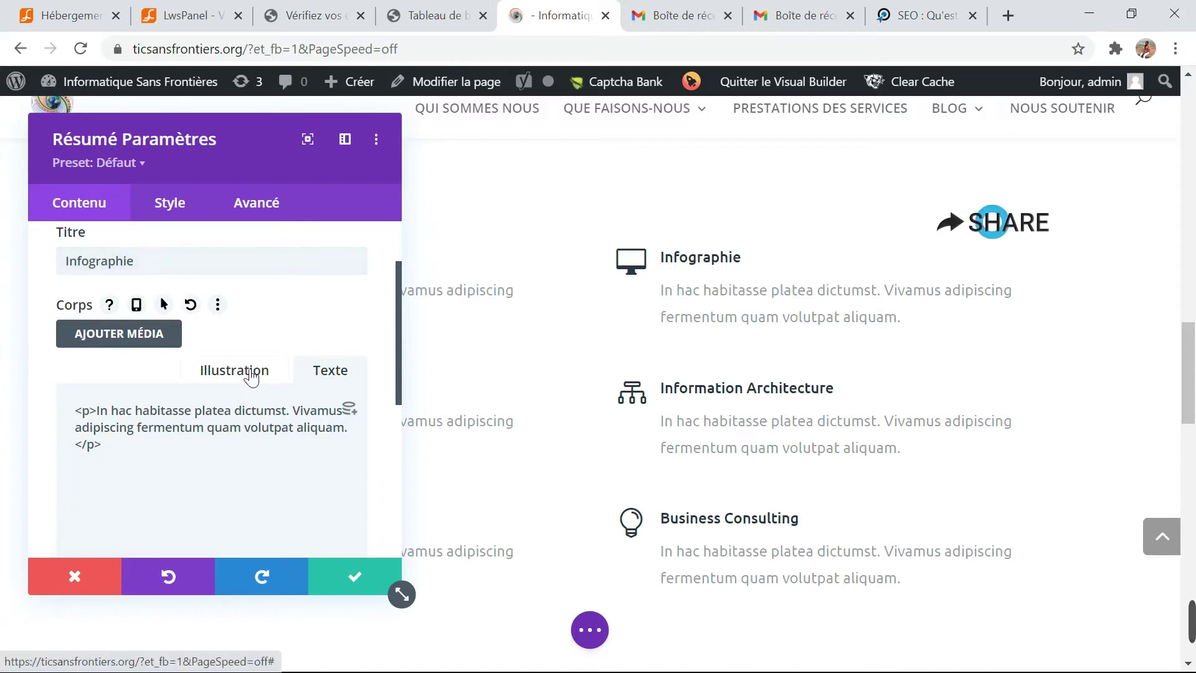
click(248, 384)
click(338, 374)
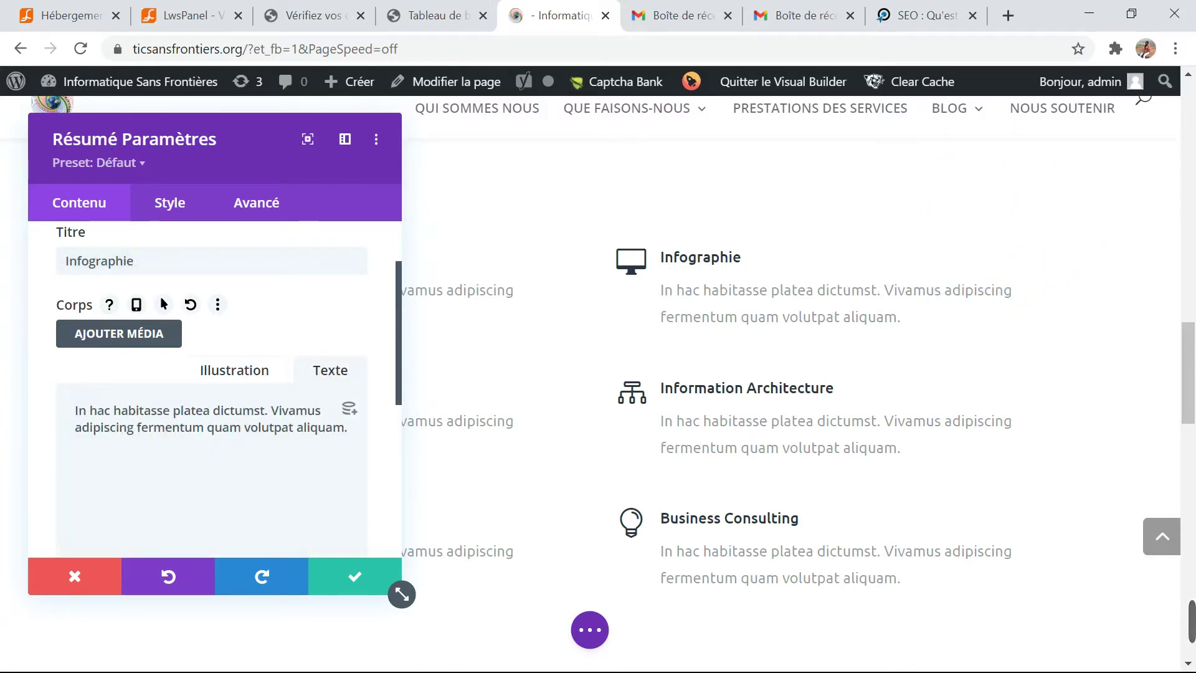
drag(74, 409, 344, 427)
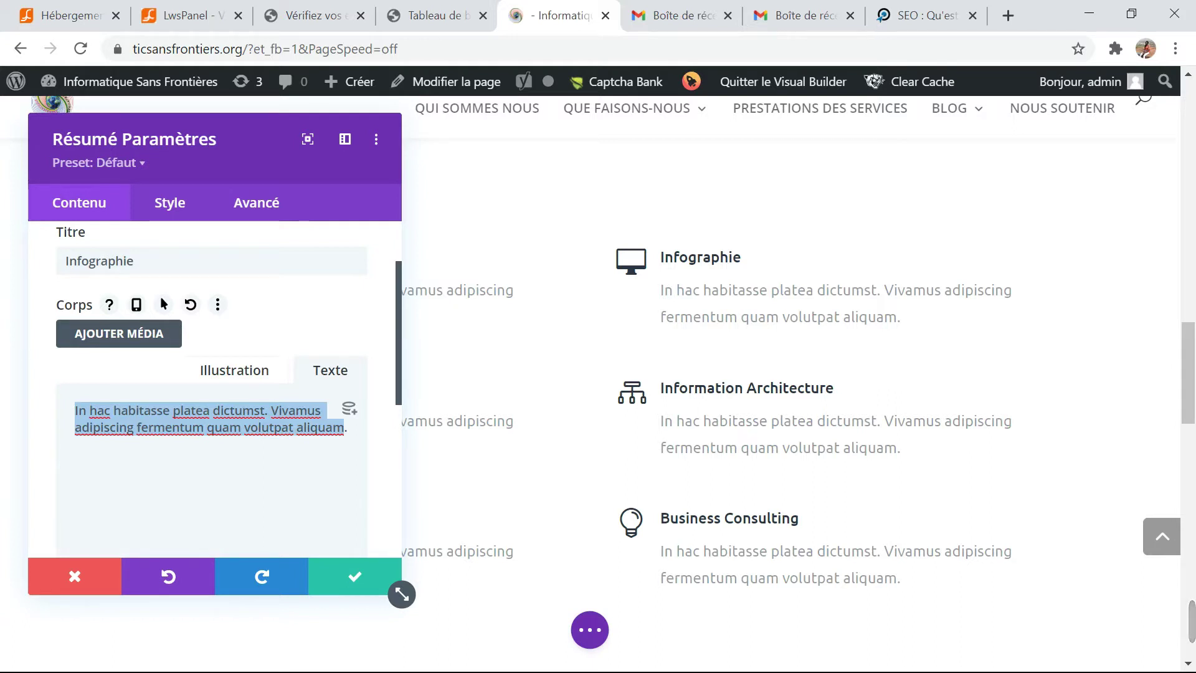
text(Notre équipe propose gratuitement des formations, astuces et assistance en infographie ainsi que des prestations des service pouvant être rémumérer)
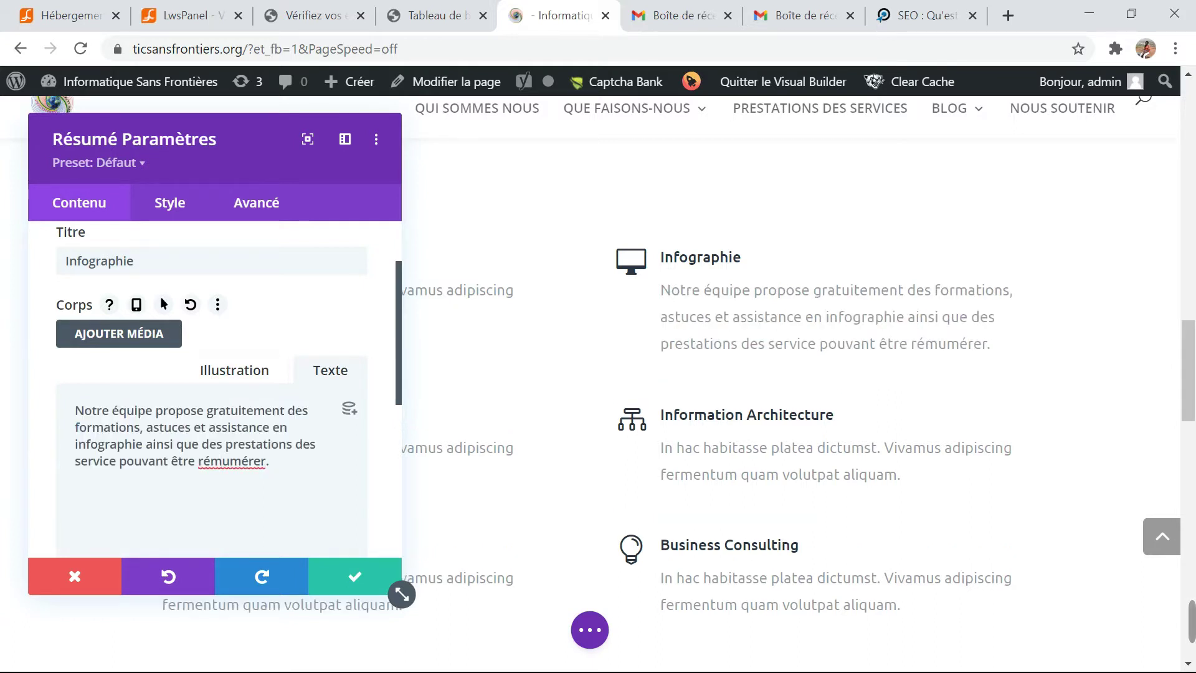
right_click(239, 465)
click(314, 198)
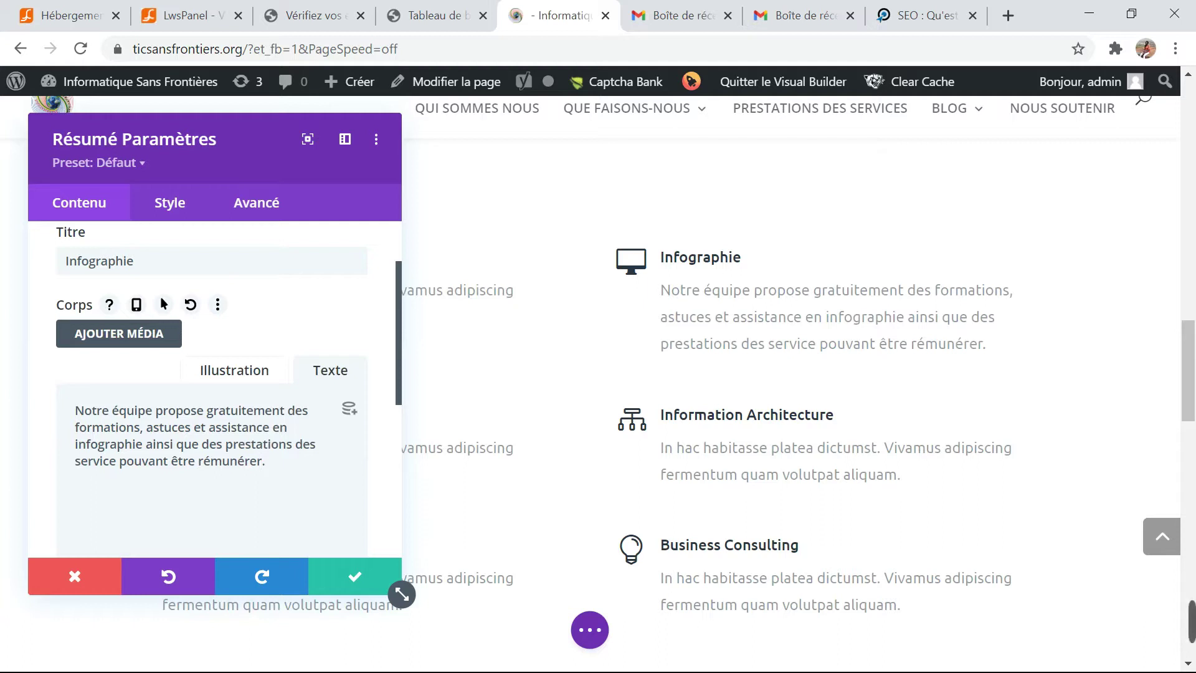
- Look through the media library offered for the blurb's body text, and leave without inserting anything
scroll(214, 386, down, 2)
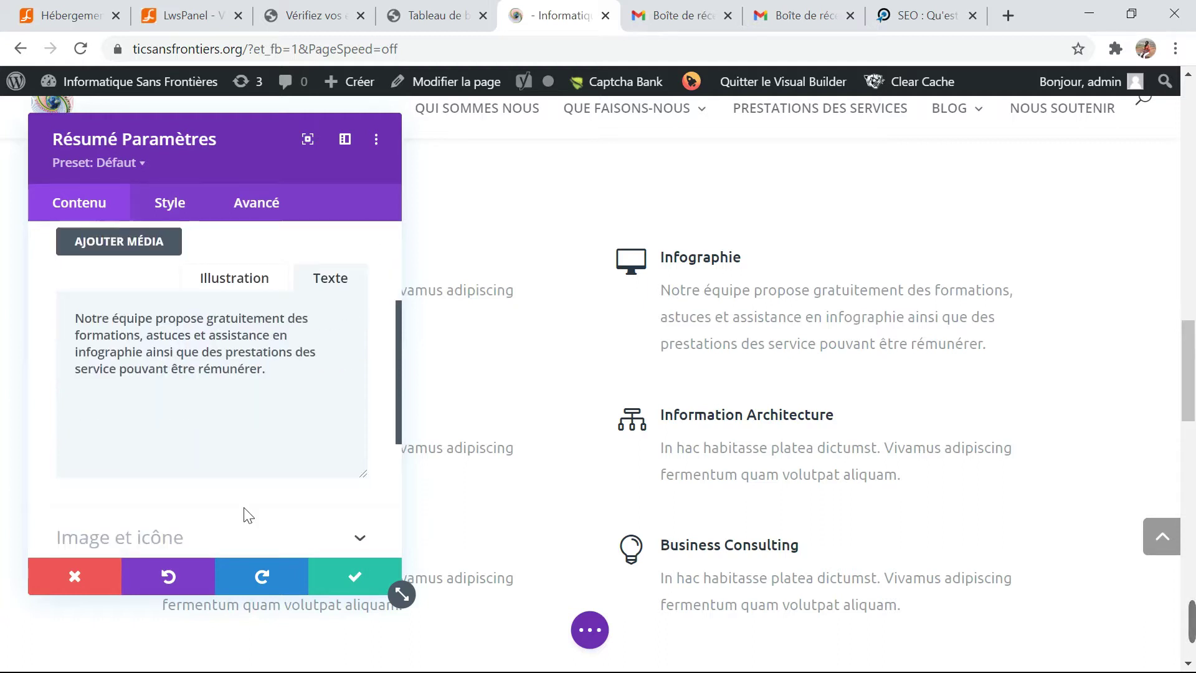
scroll(245, 512, up, 4)
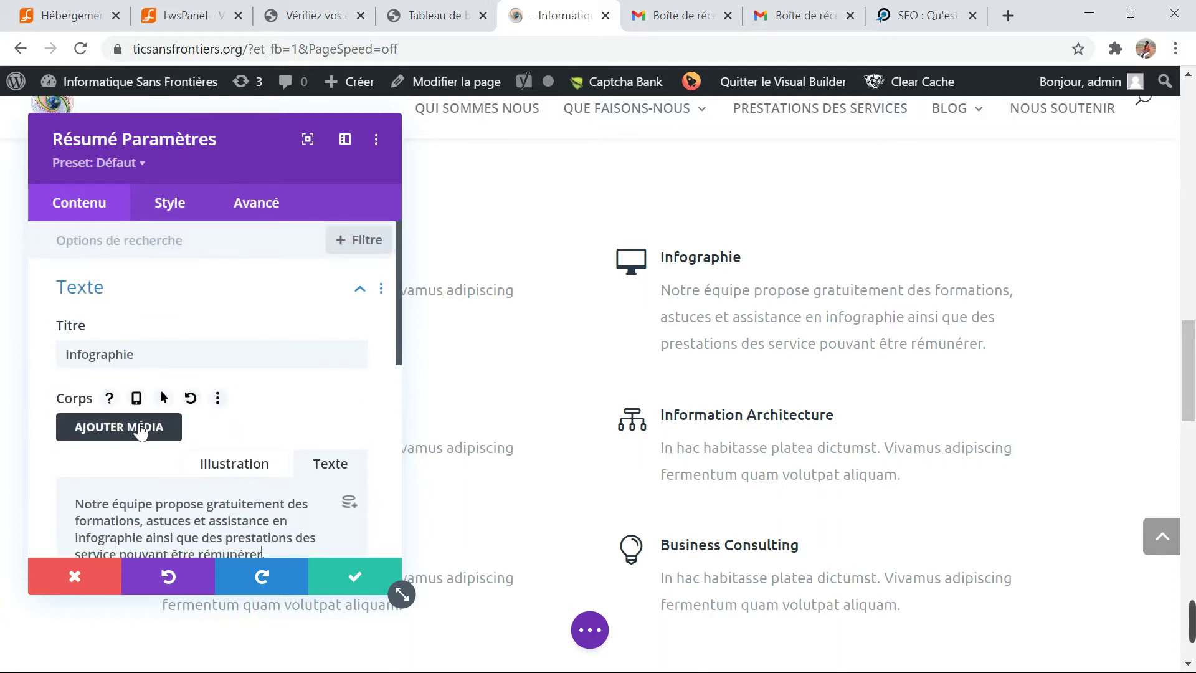
click(140, 429)
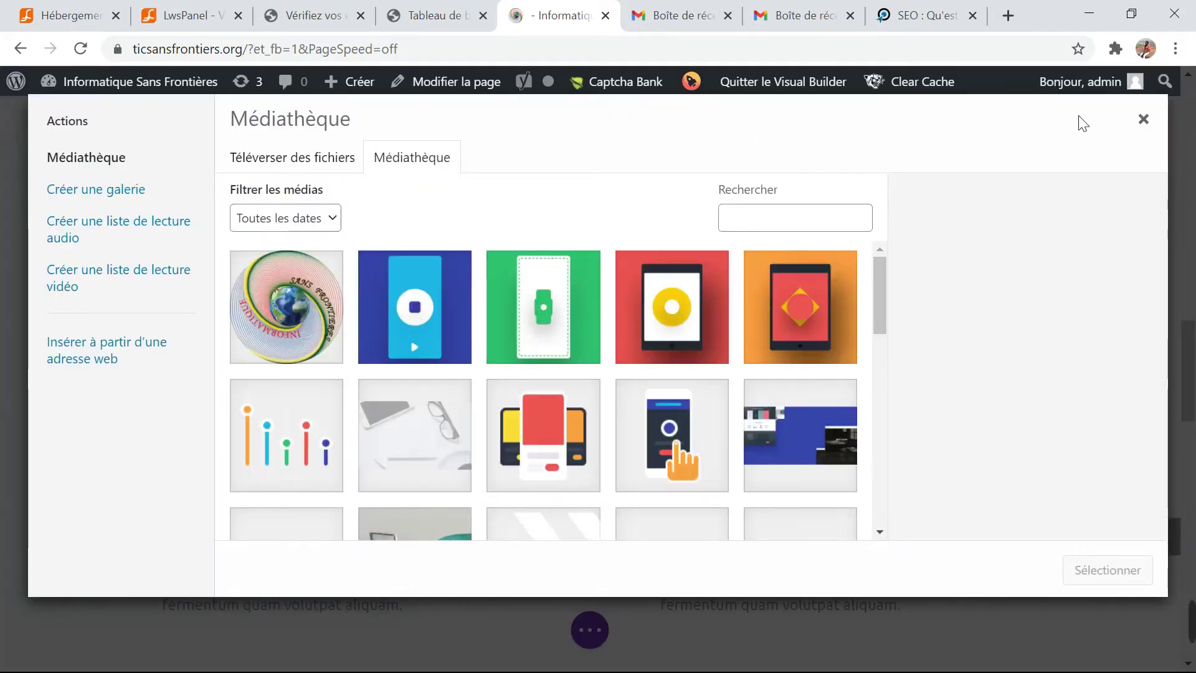
click(1143, 119)
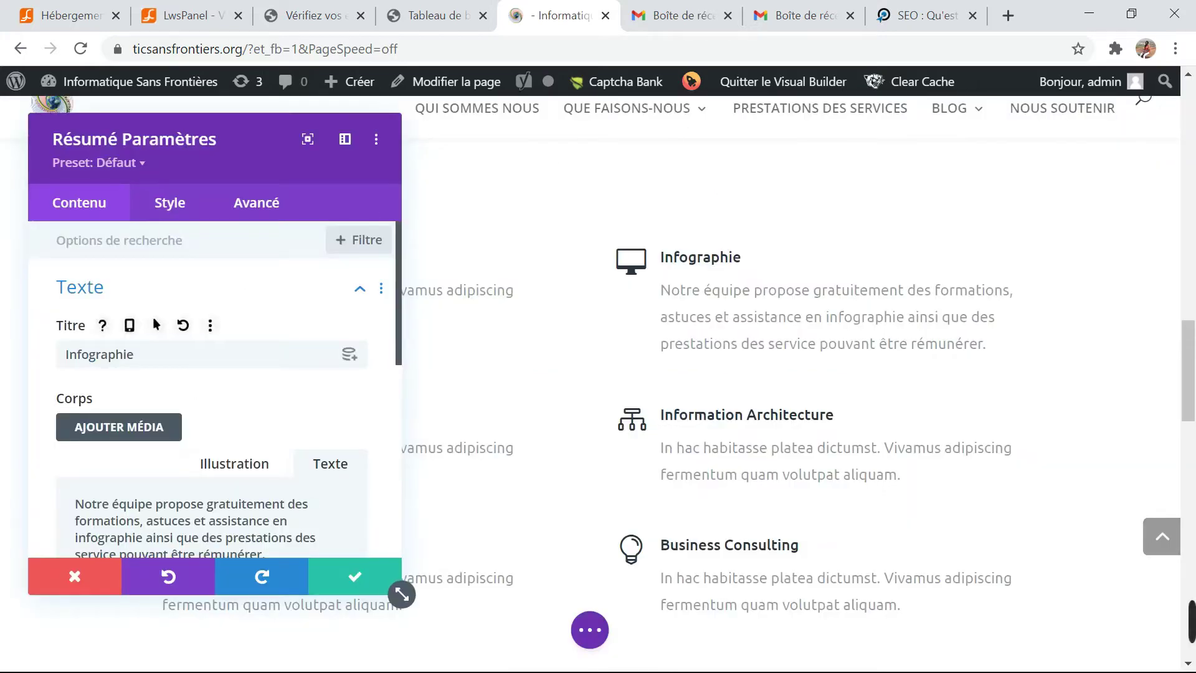
- Examine the image and icon settings of the Infographie blurb, browsing the whole set of available icons
scroll(242, 337, down, 3)
scroll(242, 341, down, 4)
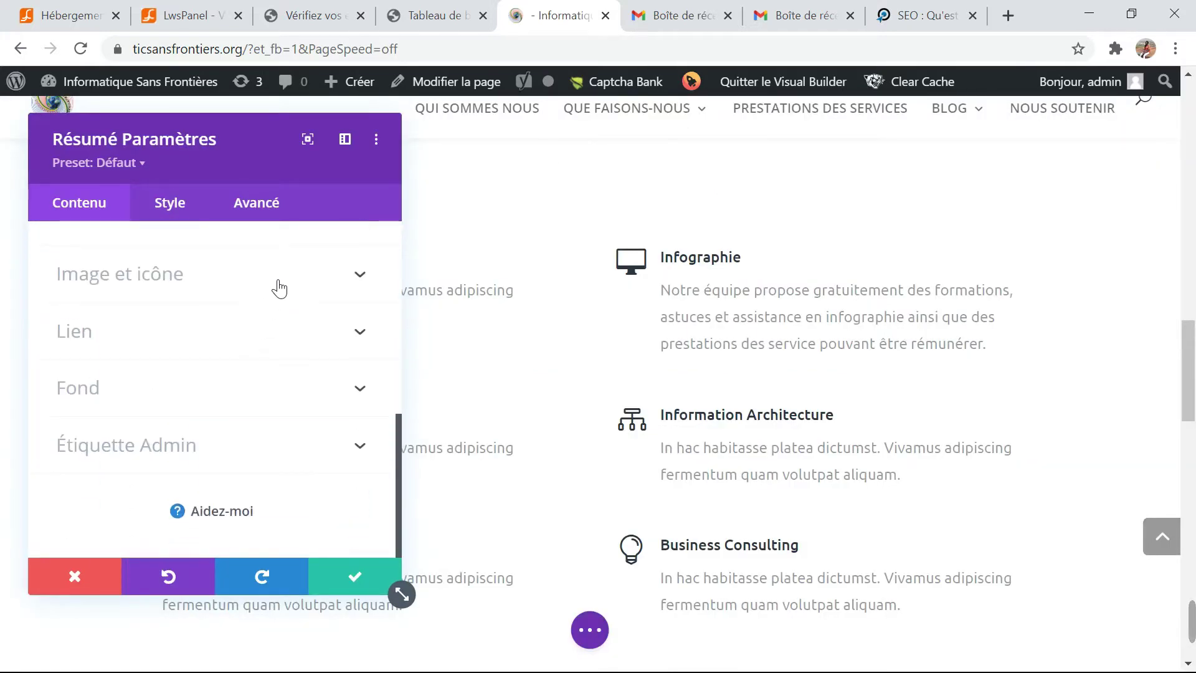
click(279, 288)
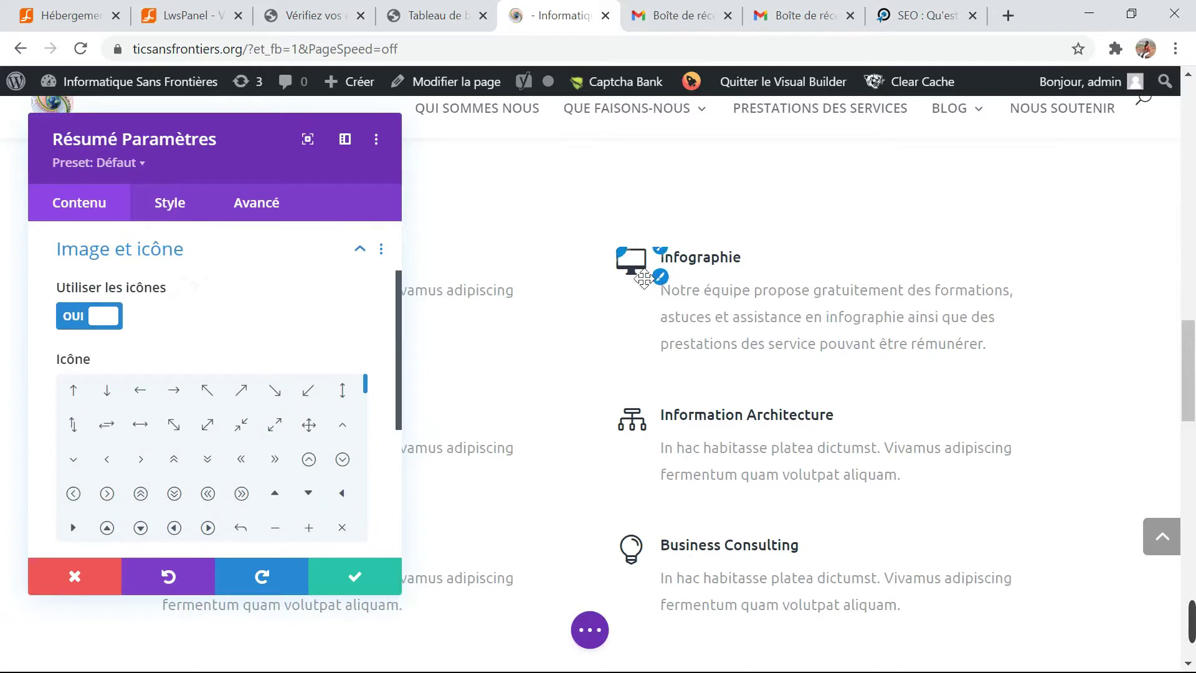
scroll(165, 458, down, 5)
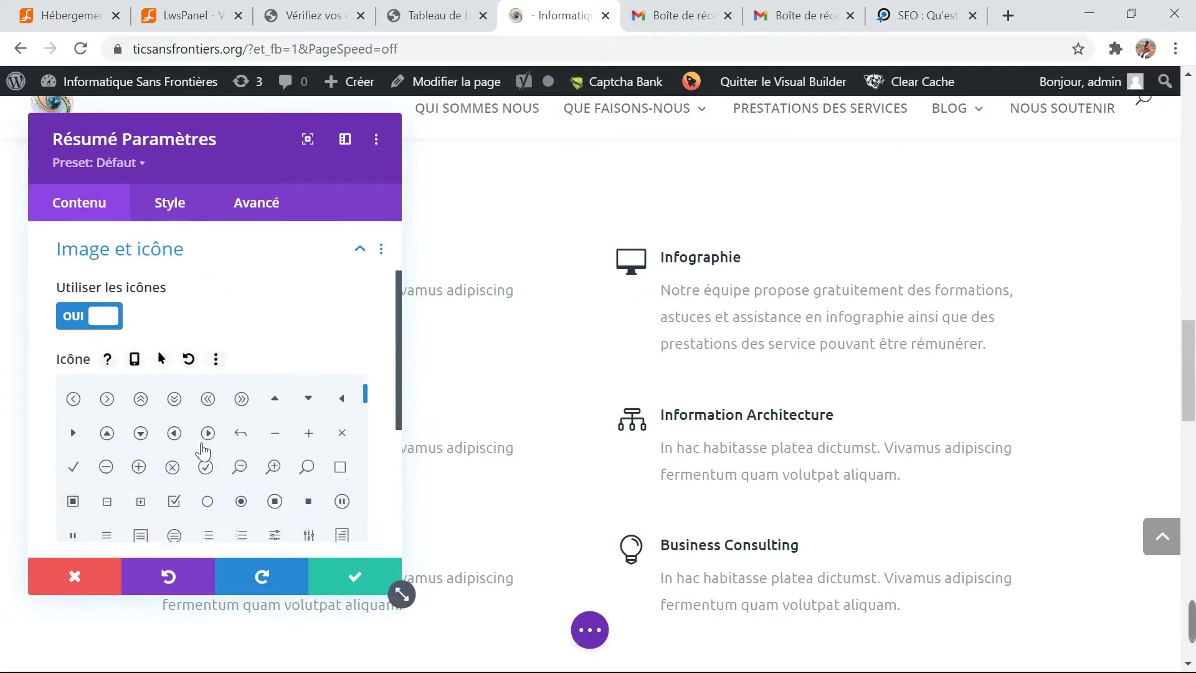
scroll(204, 452, down, 10)
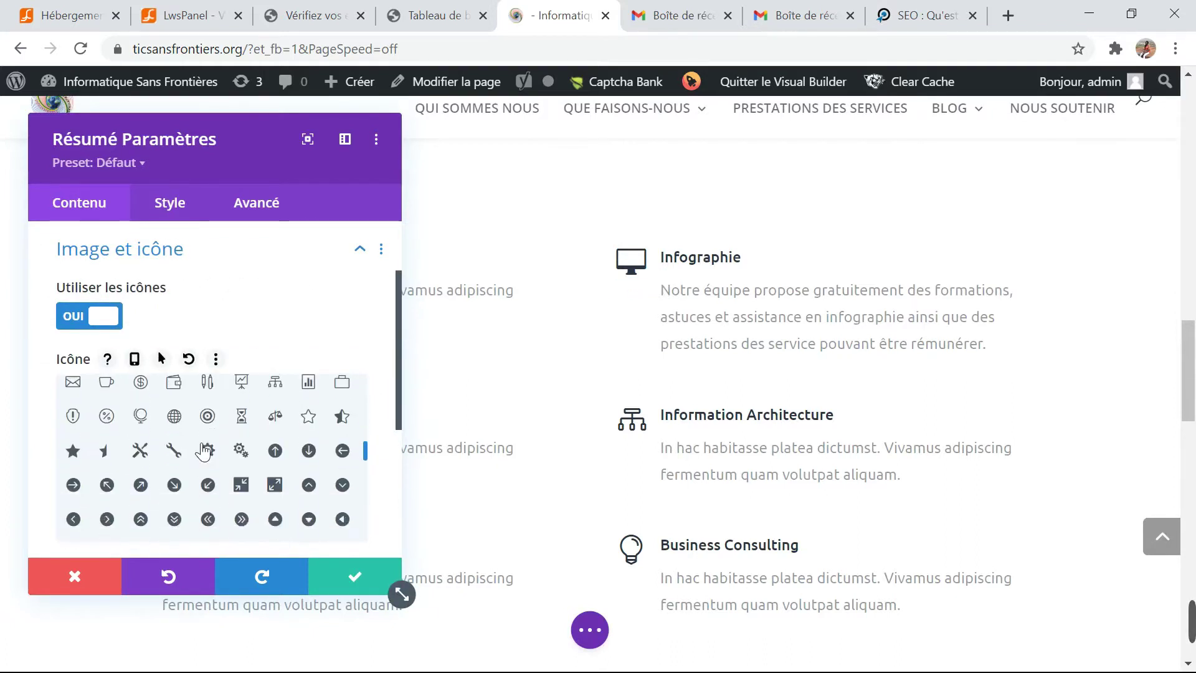
scroll(202, 449, down, 10)
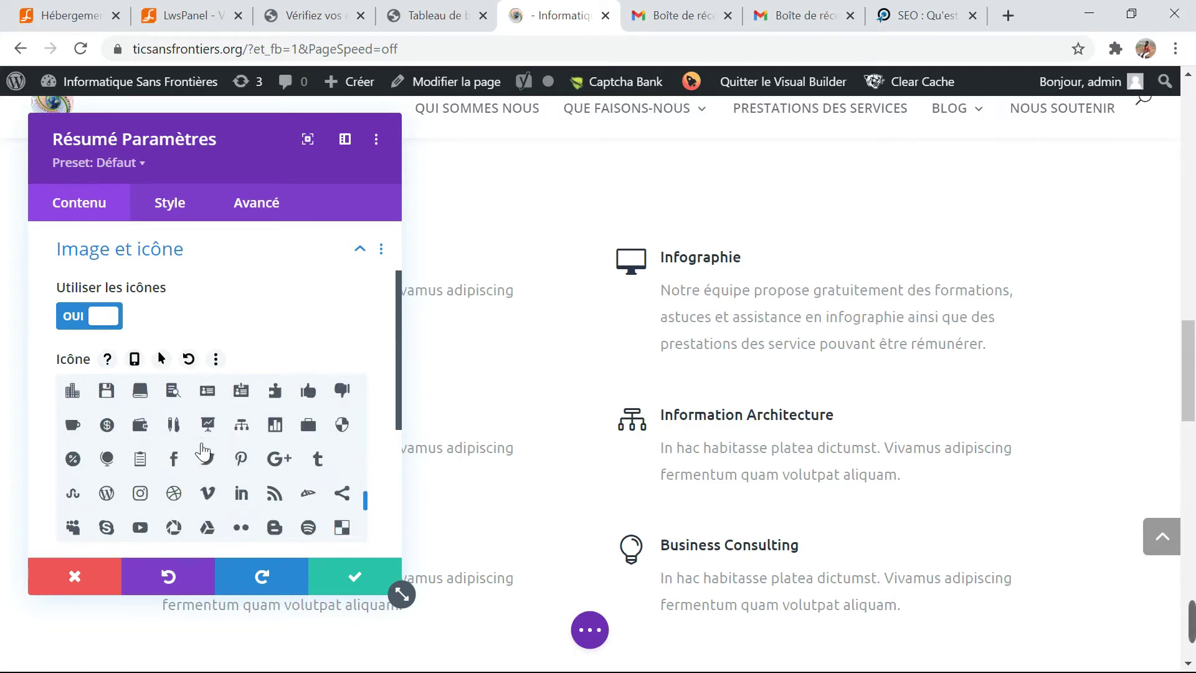
scroll(202, 449, down, 10)
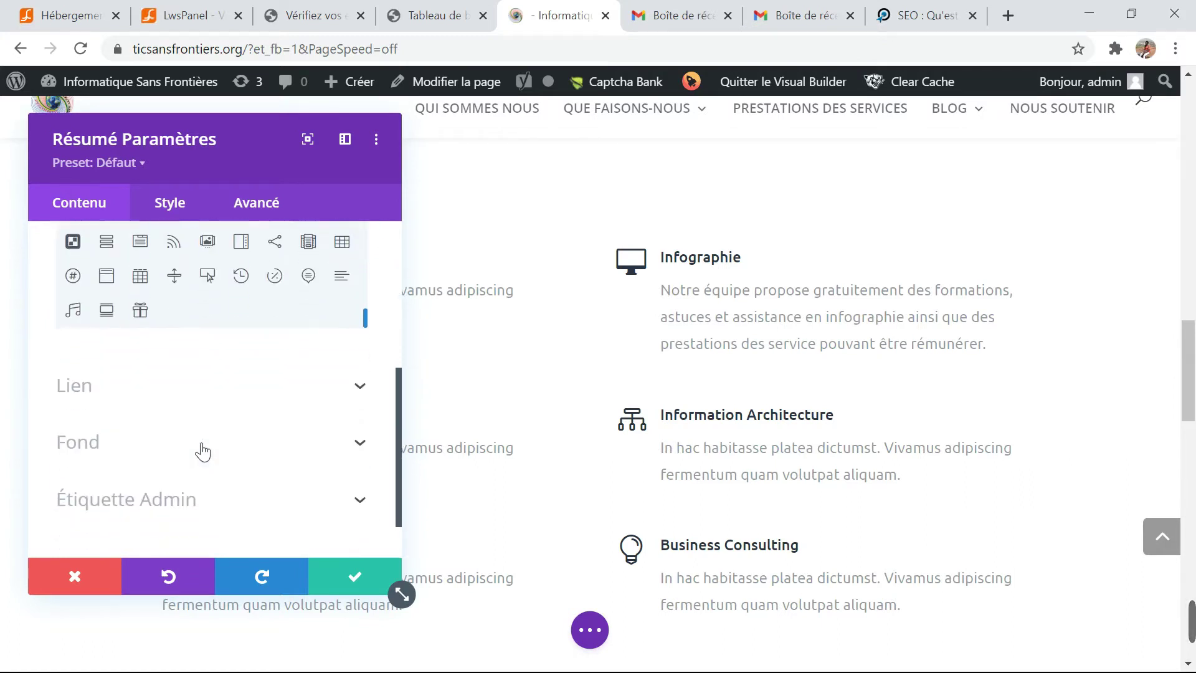
scroll(203, 450, up, 2)
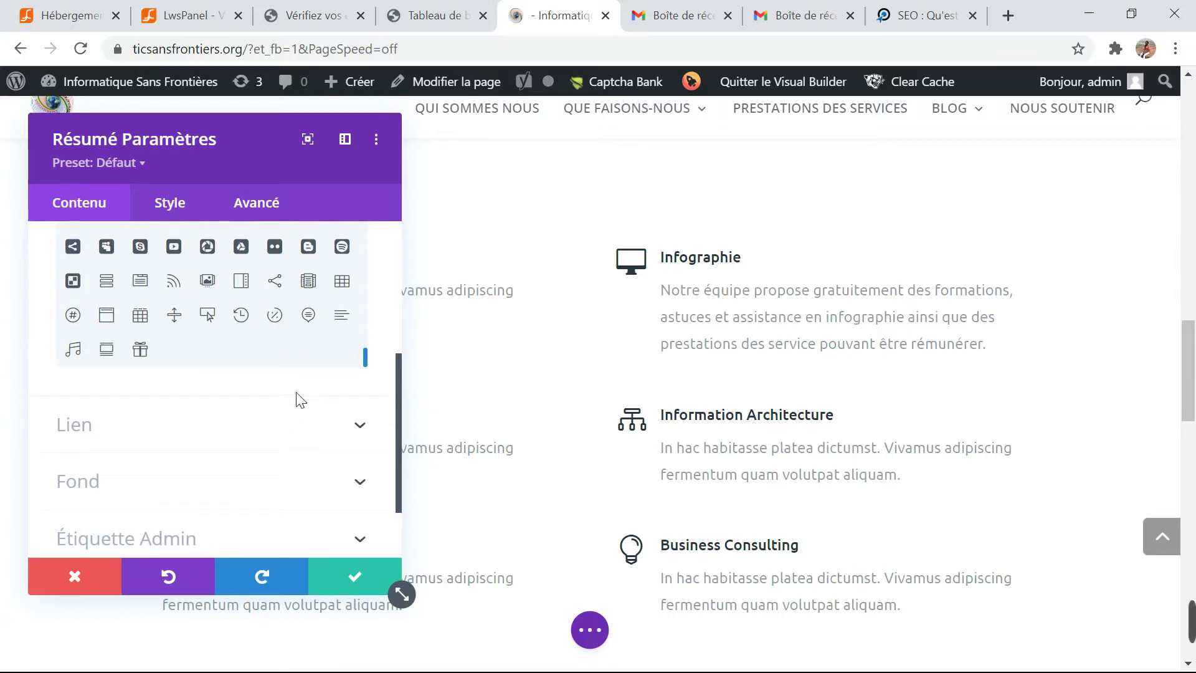
scroll(304, 393, up, 4)
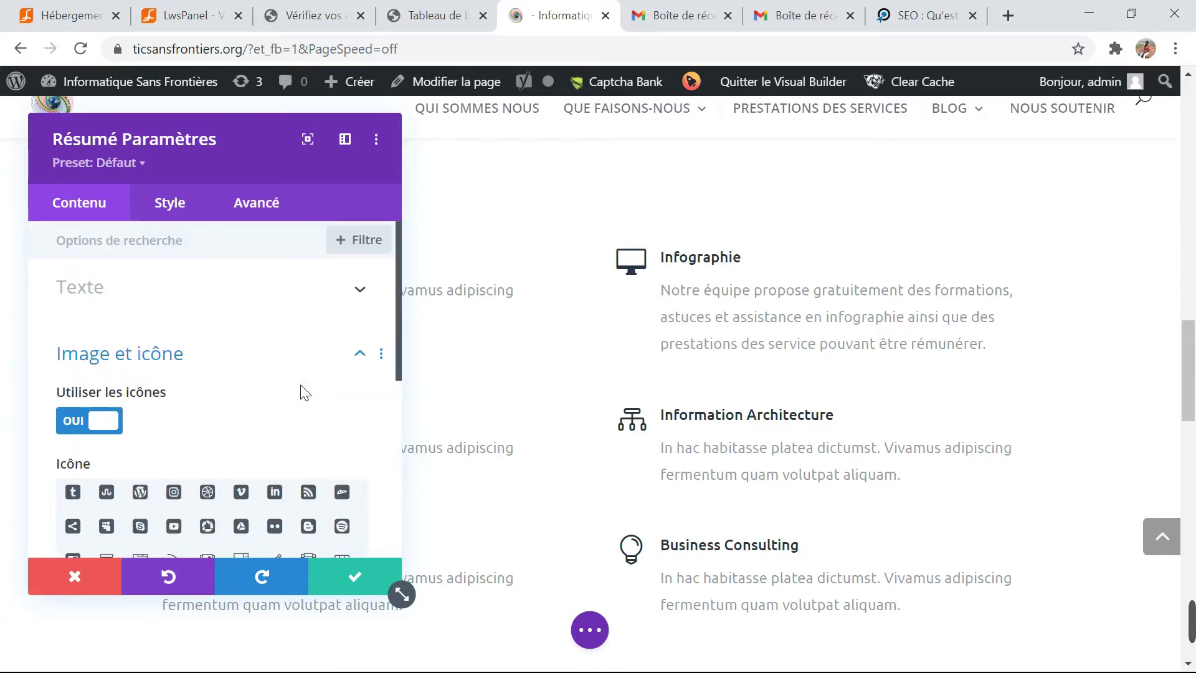
click(363, 347)
click(363, 348)
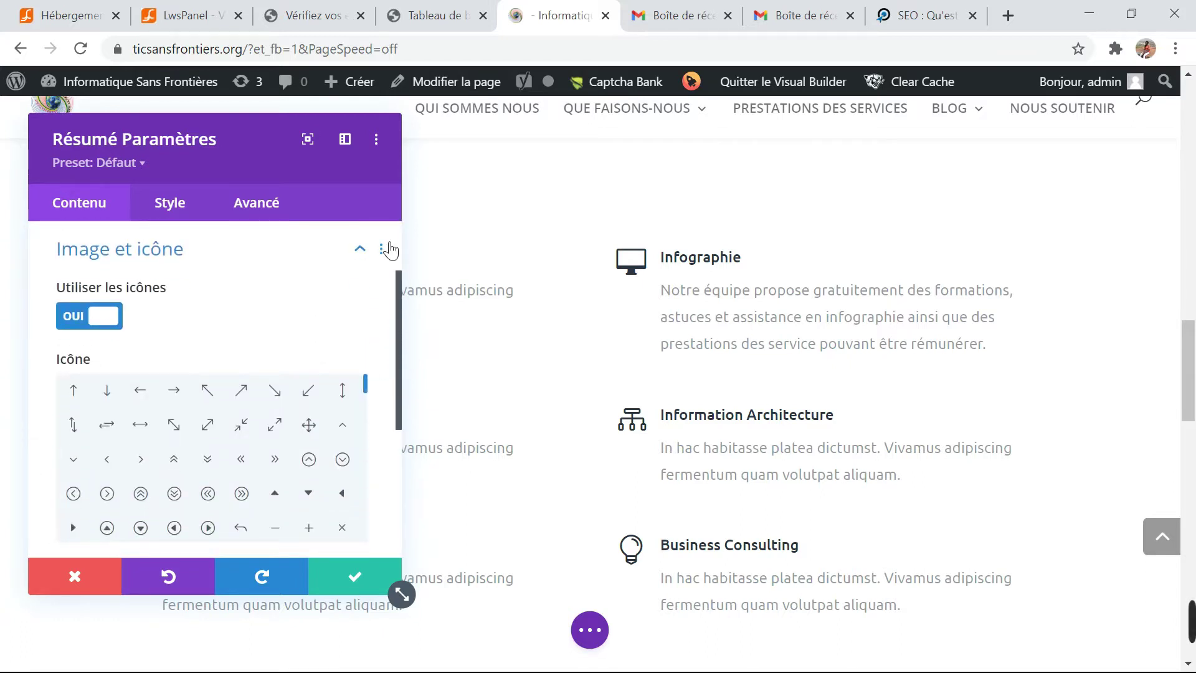
click(374, 249)
- Examine the link and background settings of the Infographie blurb, then look back over its content sections
click(362, 332)
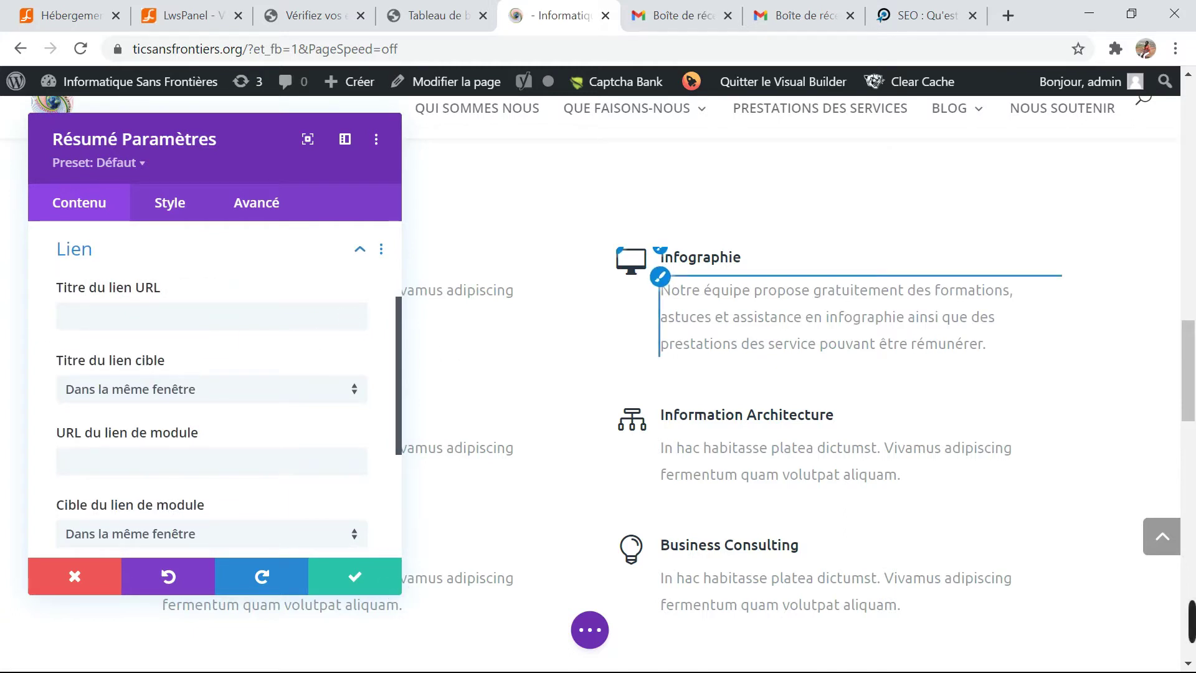
click(342, 319)
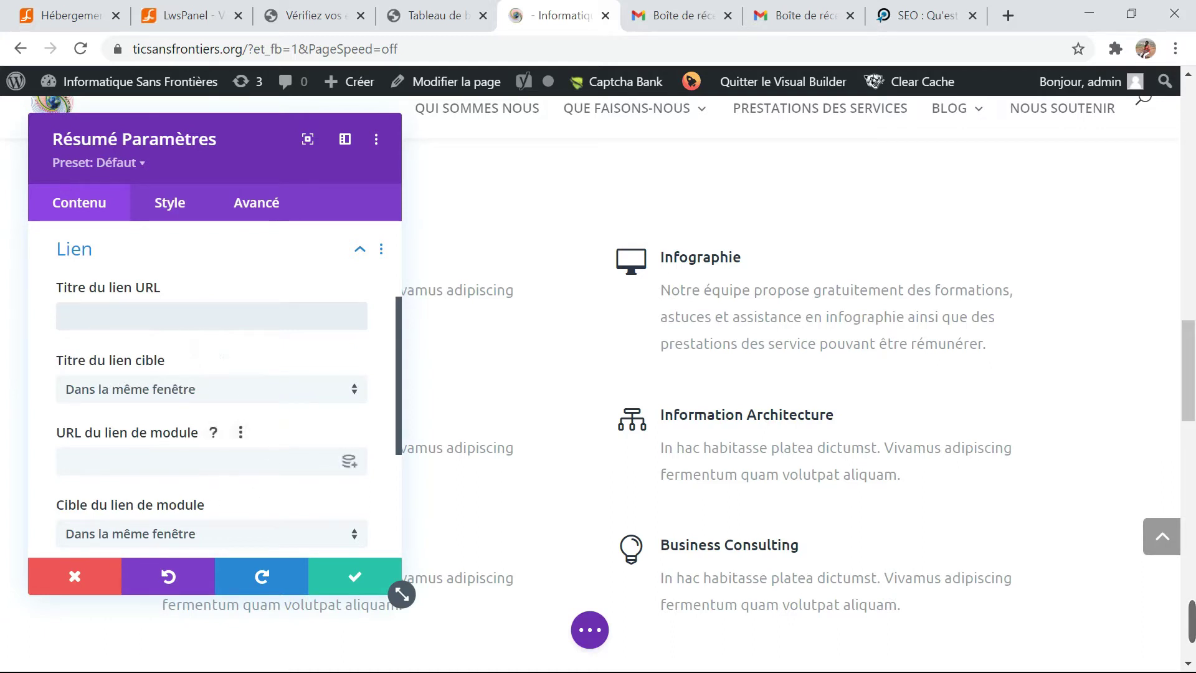
scroll(215, 436, down, 3)
scroll(239, 464, down, 1)
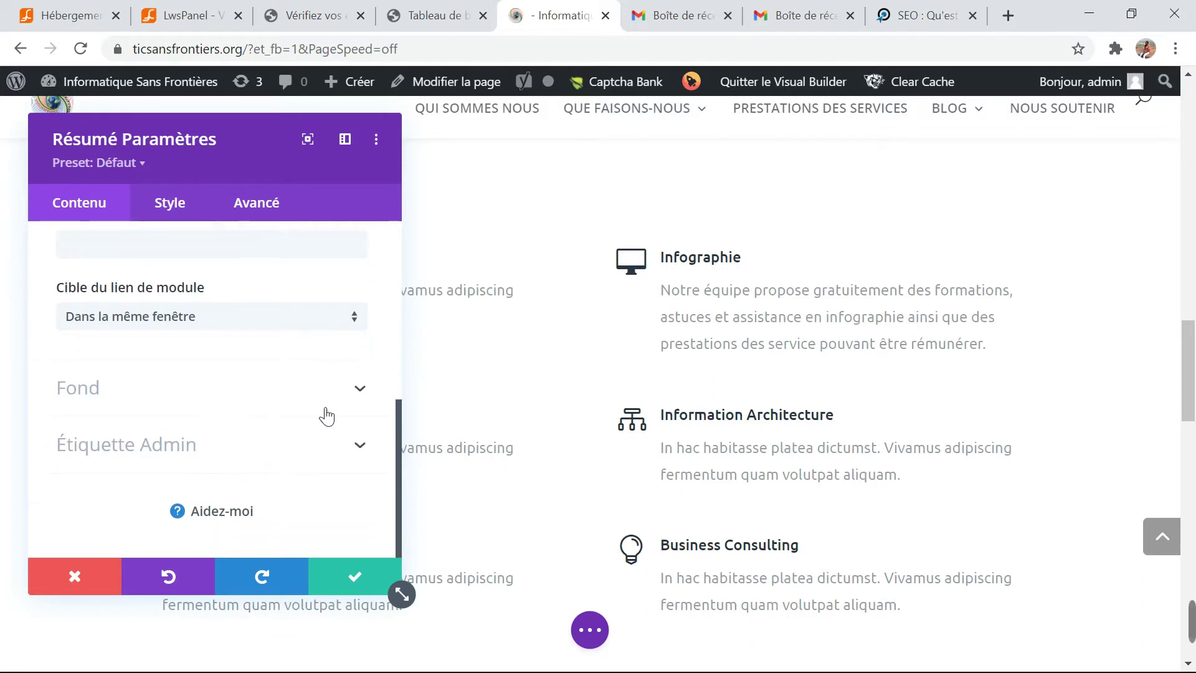
click(357, 391)
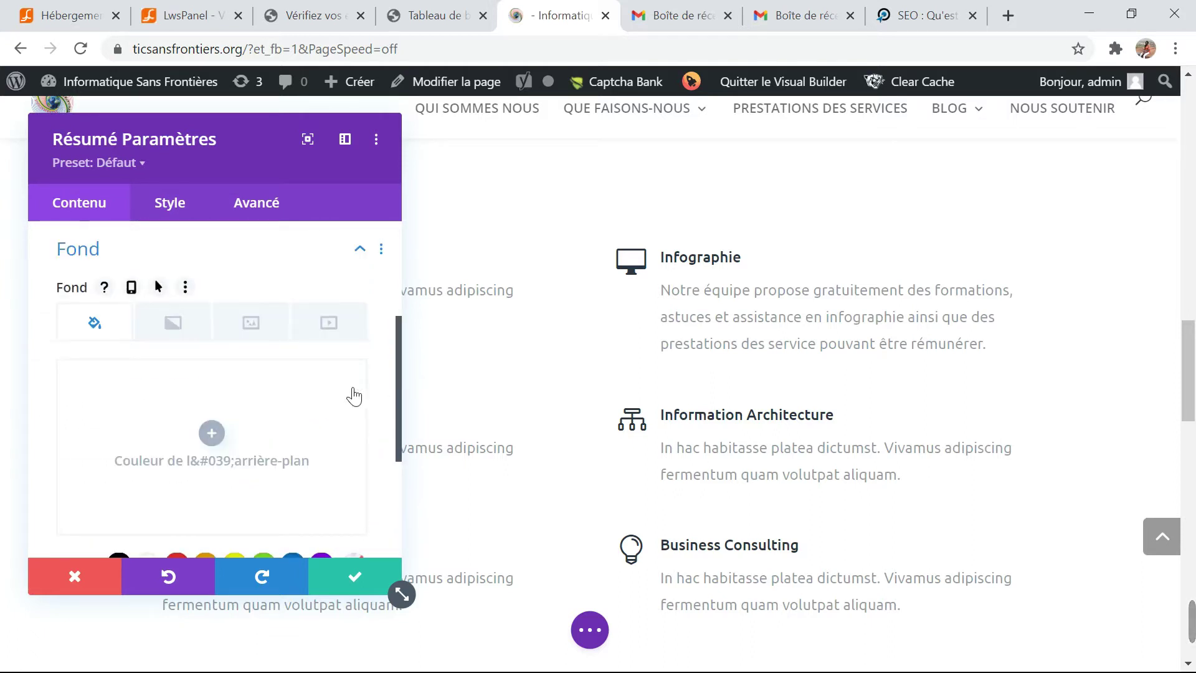
scroll(353, 396, down, 2)
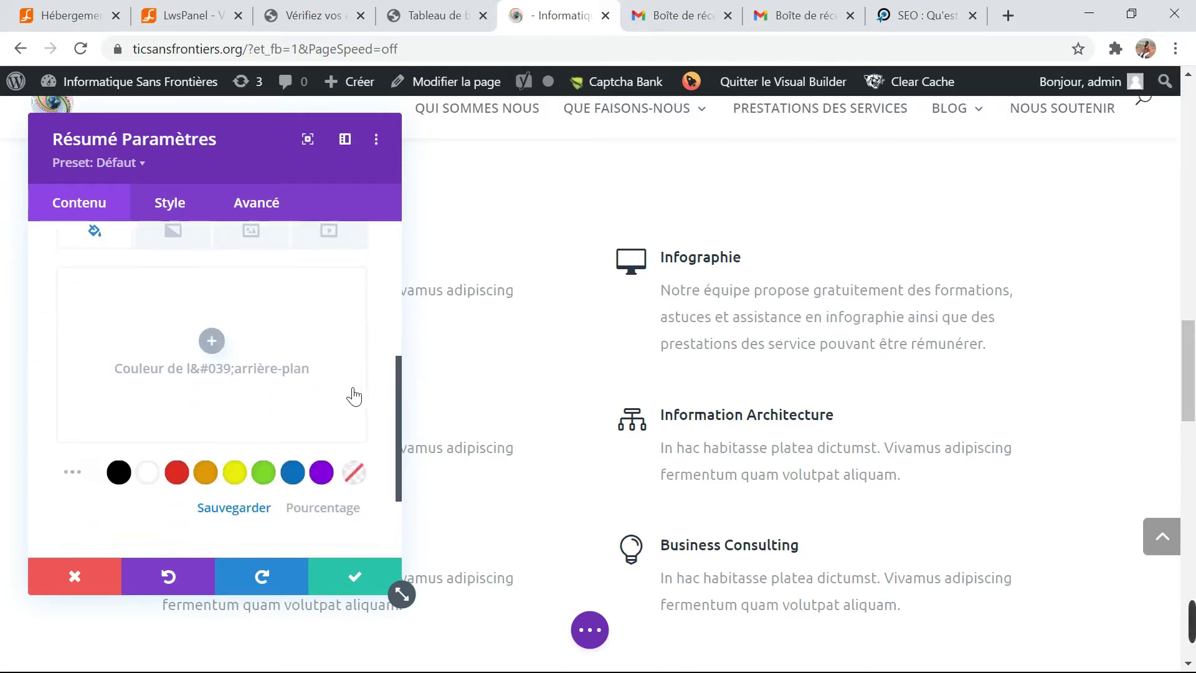
scroll(354, 396, up, 2)
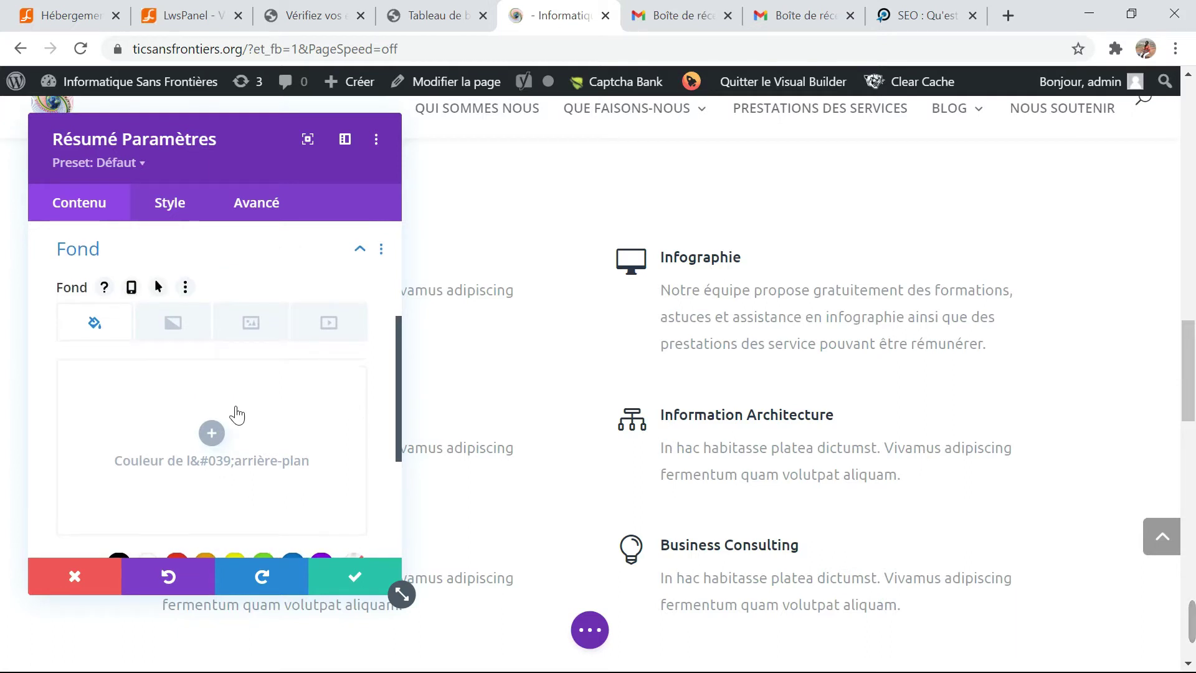
scroll(339, 432, down, 3)
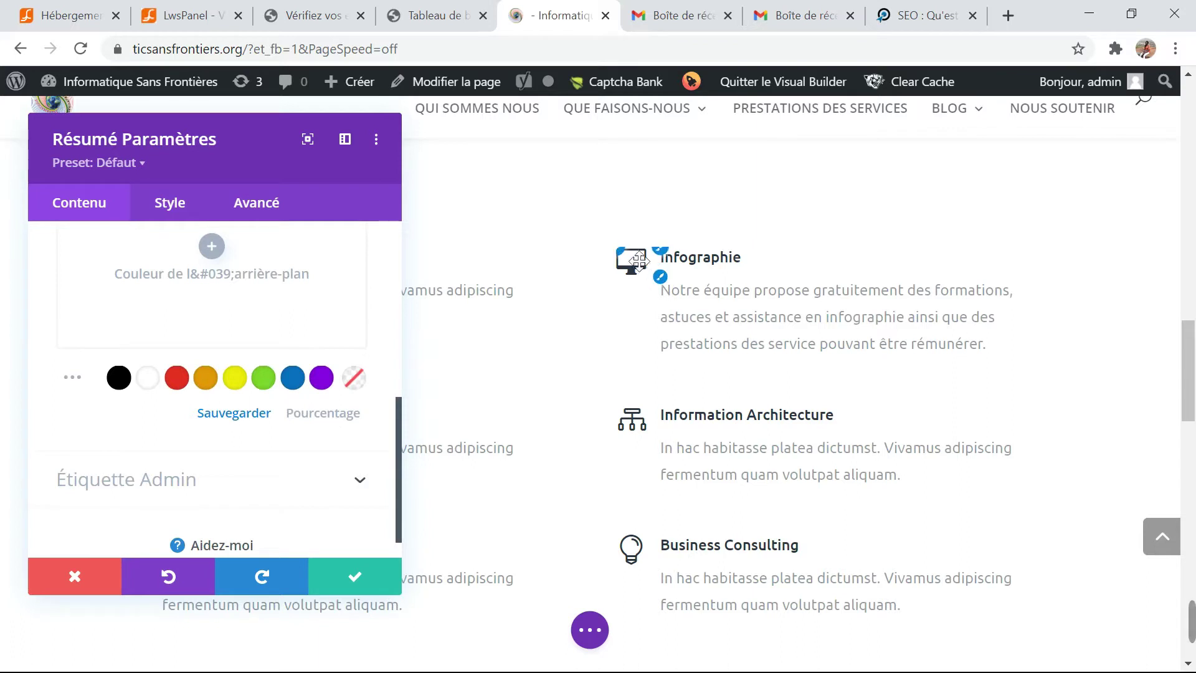
scroll(230, 430, down, 1)
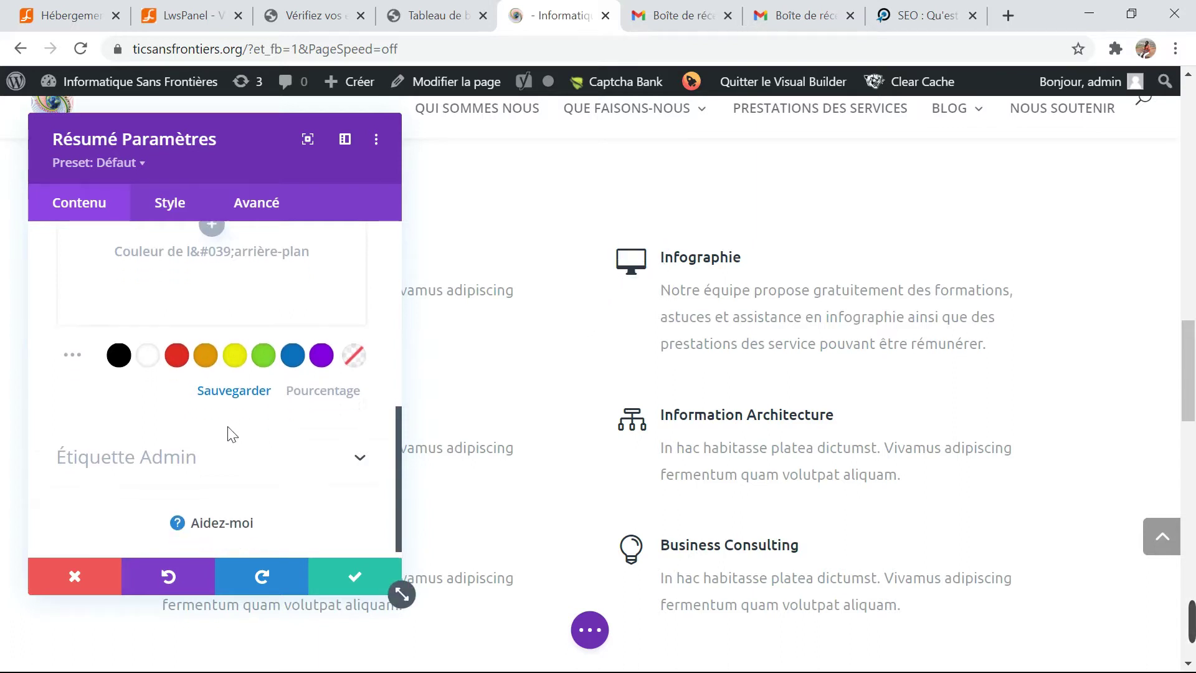
click(230, 436)
click(205, 300)
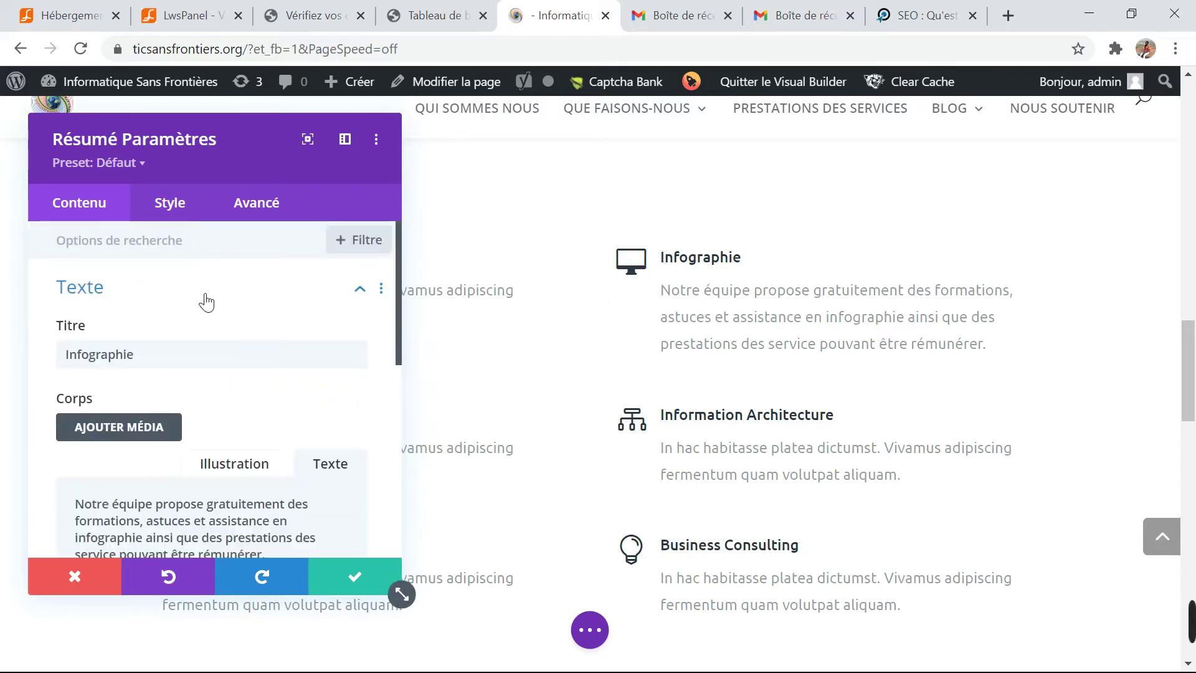
scroll(305, 330, down, 10)
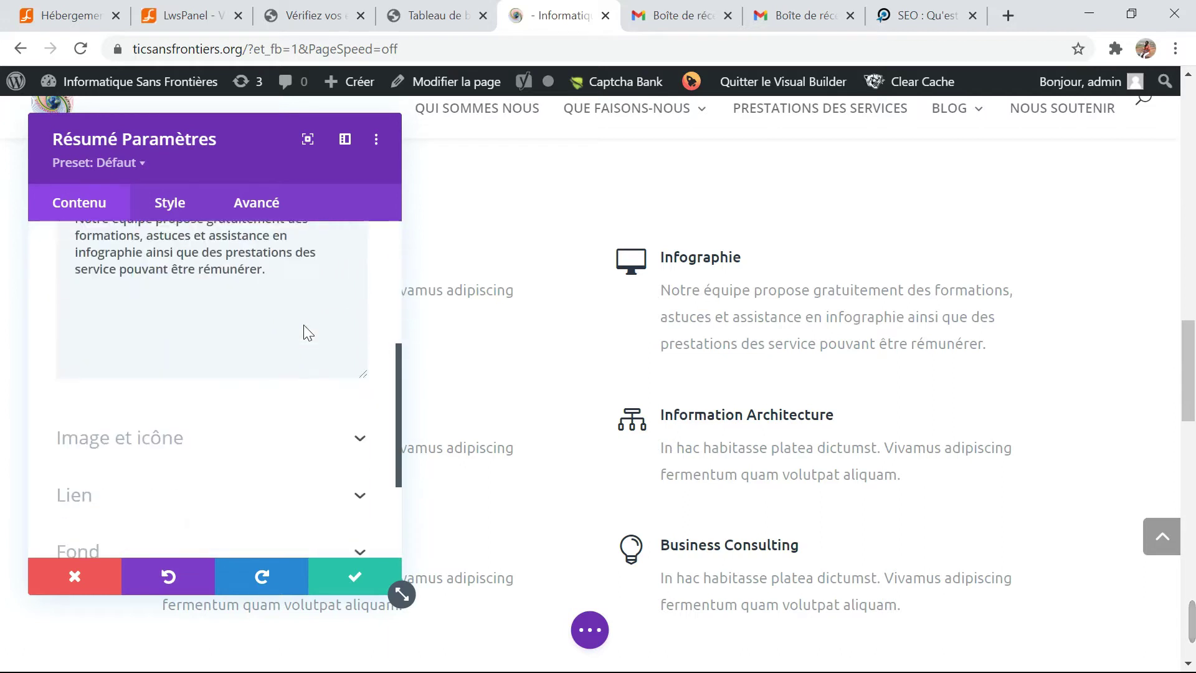
scroll(311, 333, up, 5)
- In the Infographie blurb's style settings, try several preset icon colours and set the icon to blue
click(178, 209)
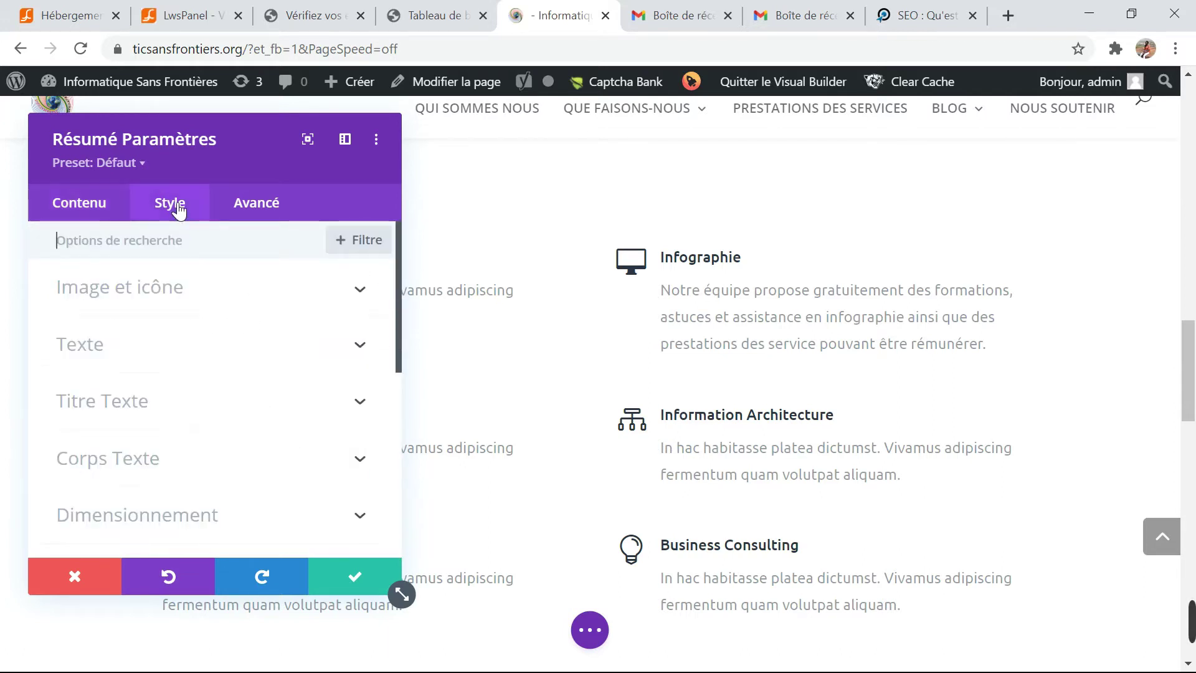
click(334, 290)
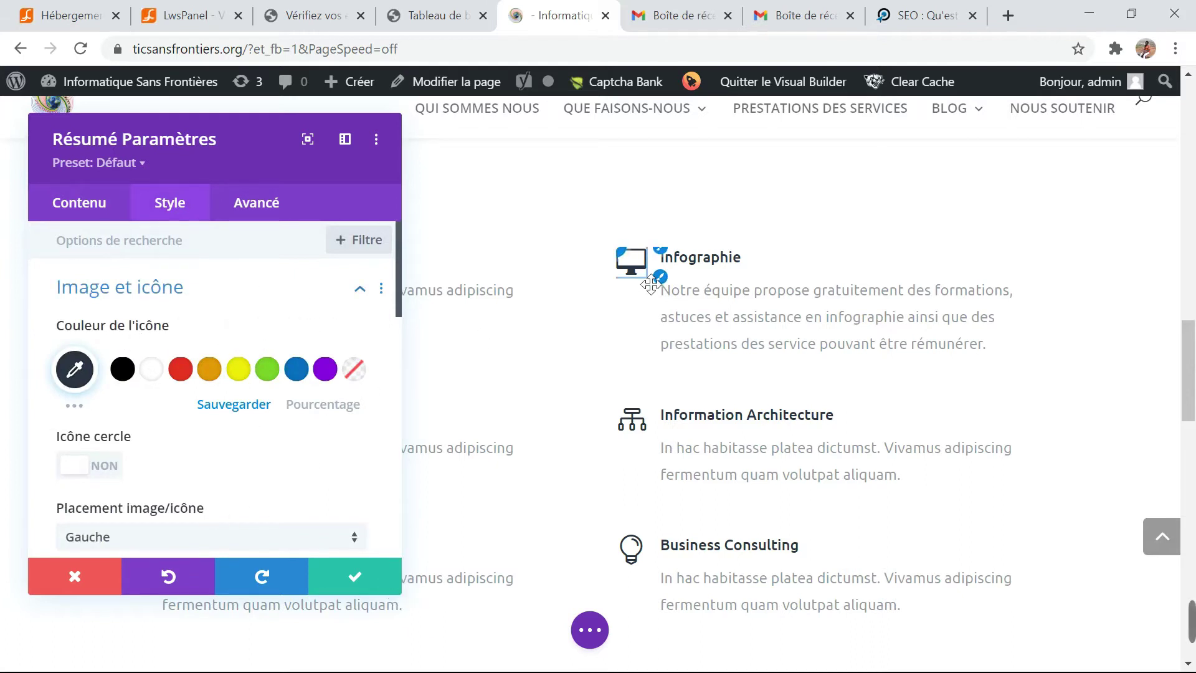
click(180, 370)
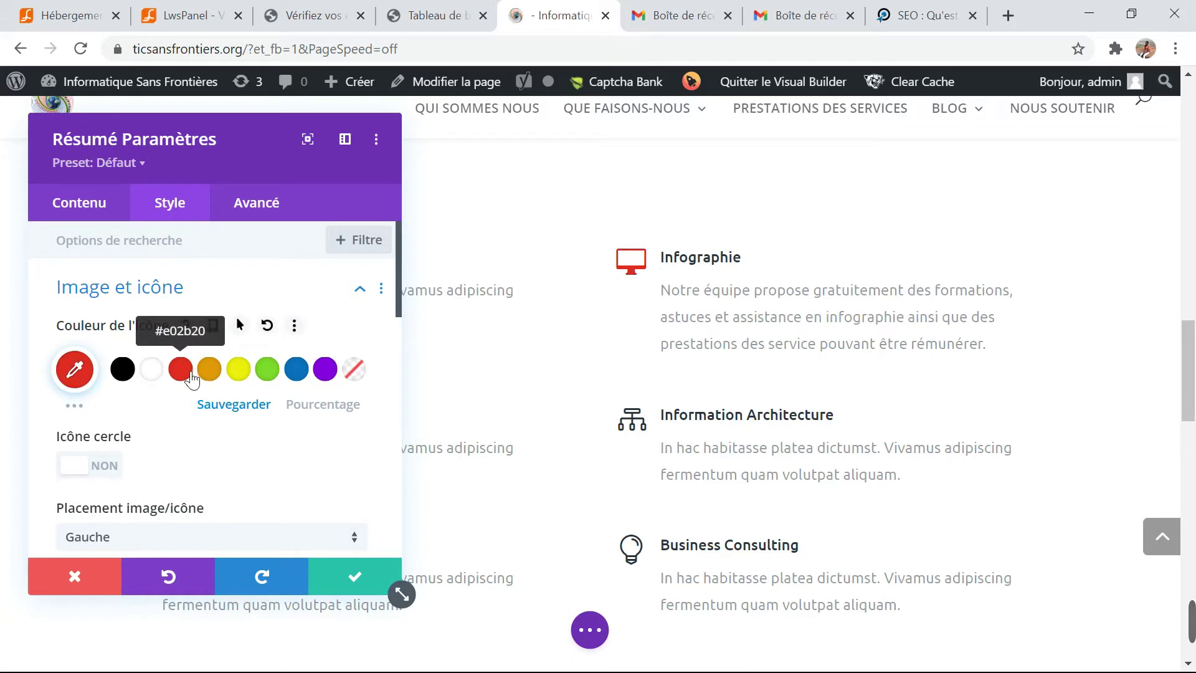
click(221, 370)
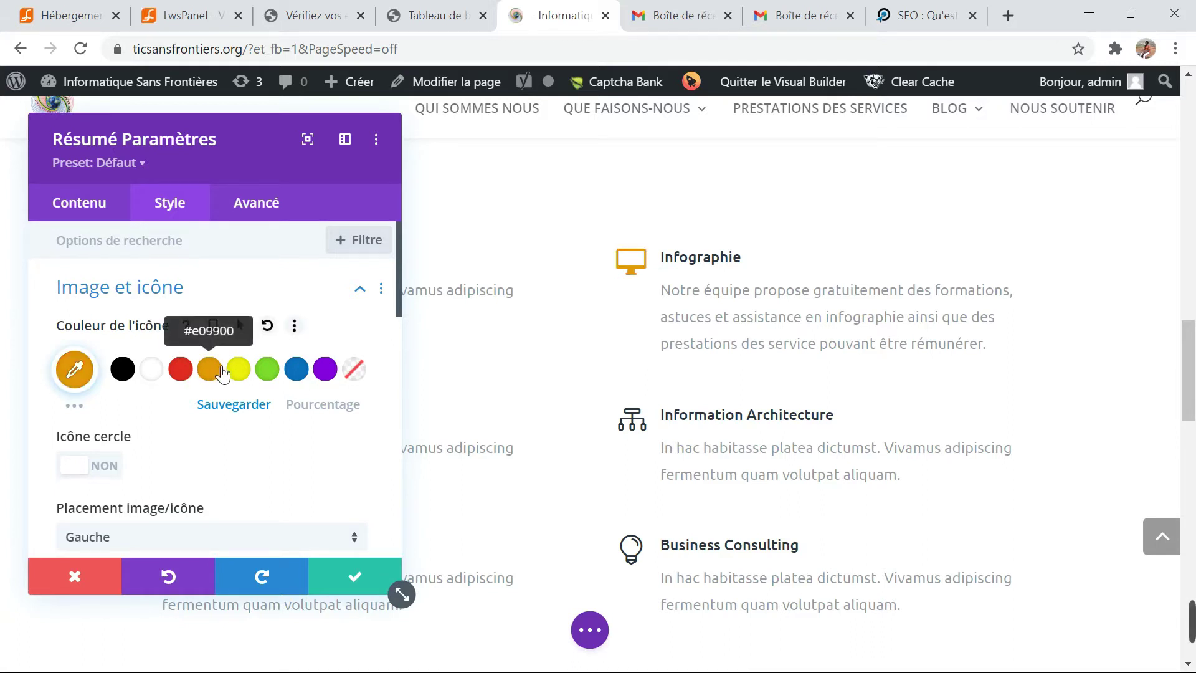
click(238, 369)
click(267, 370)
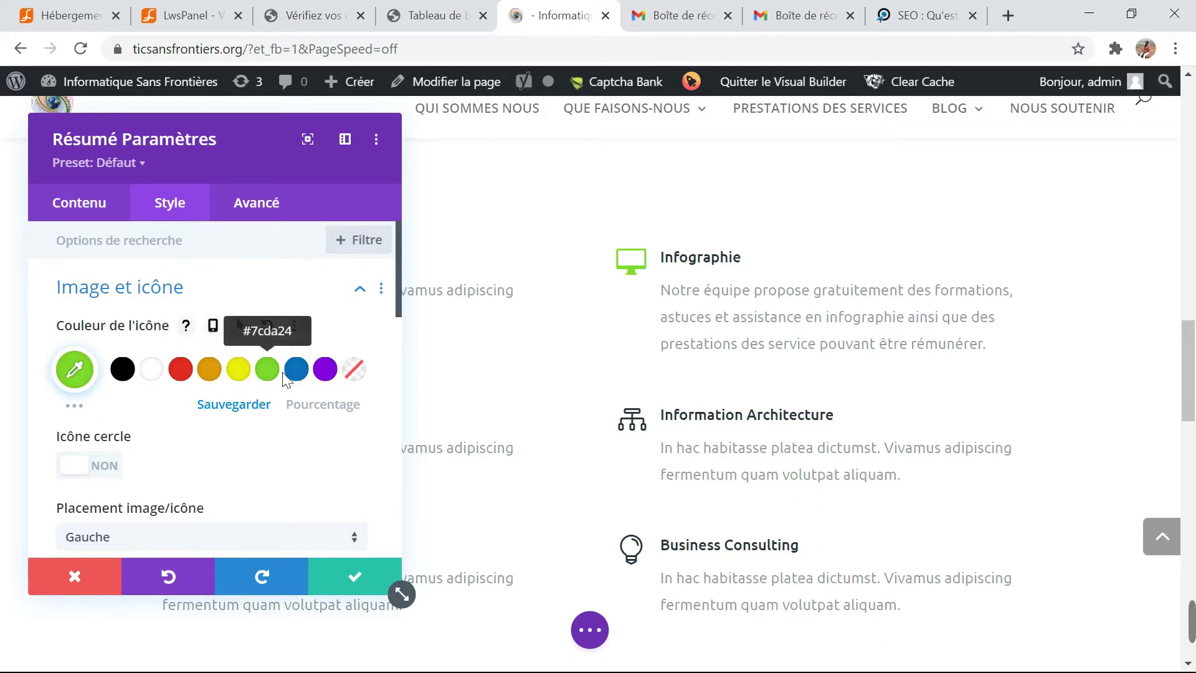
click(297, 369)
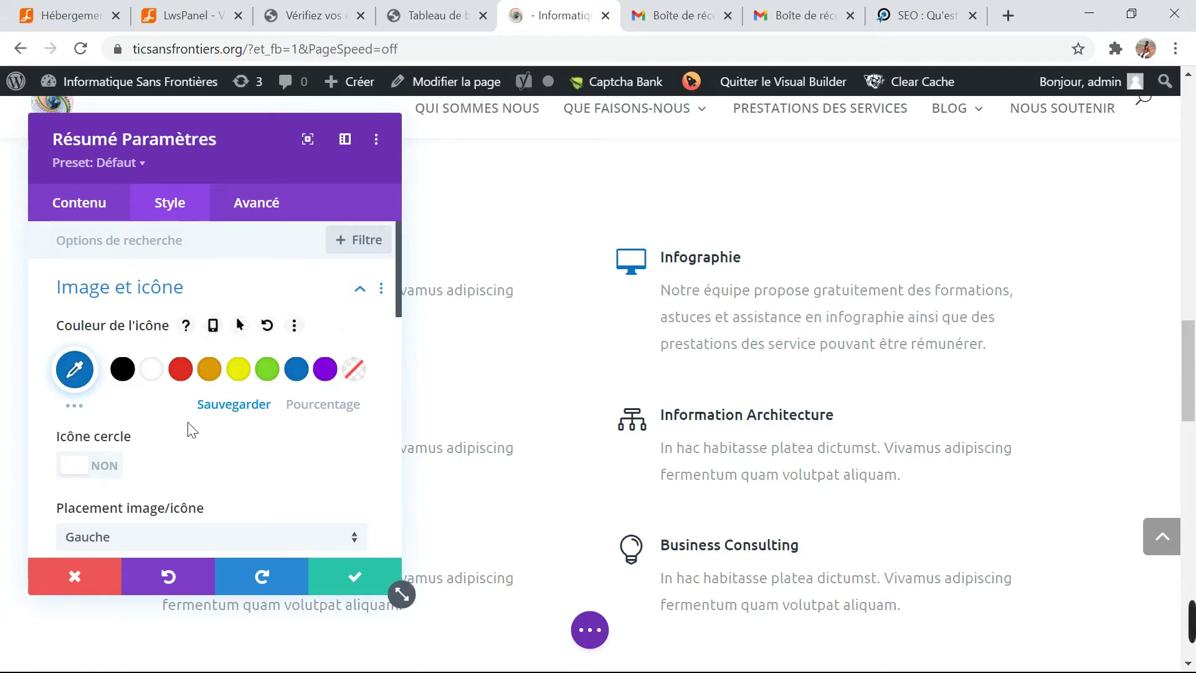
- Try enclosing the Infographie icon in a circle, and turn the circle off again
scroll(188, 429, down, 2)
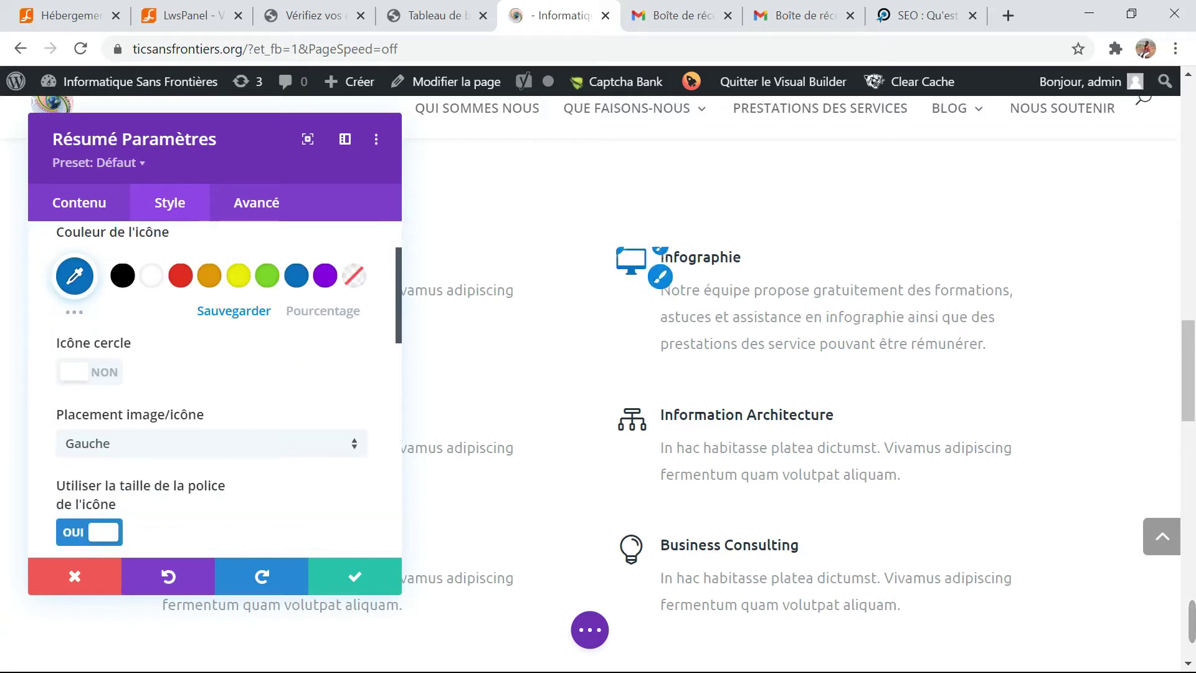
click(121, 373)
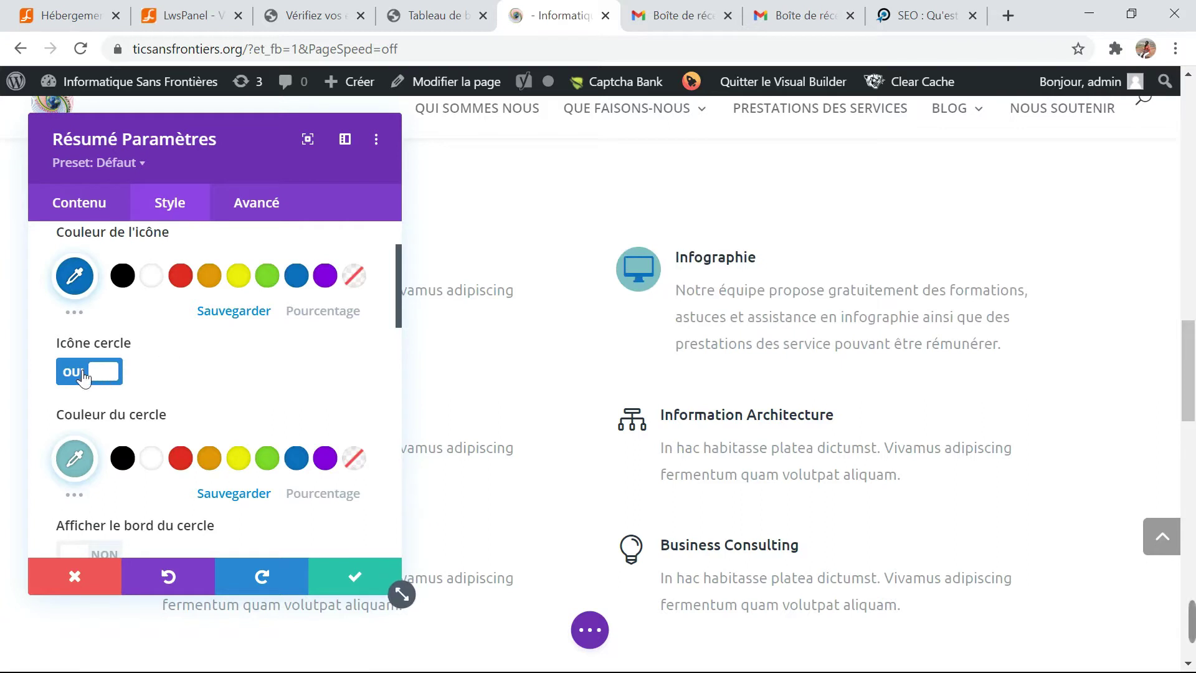
click(114, 372)
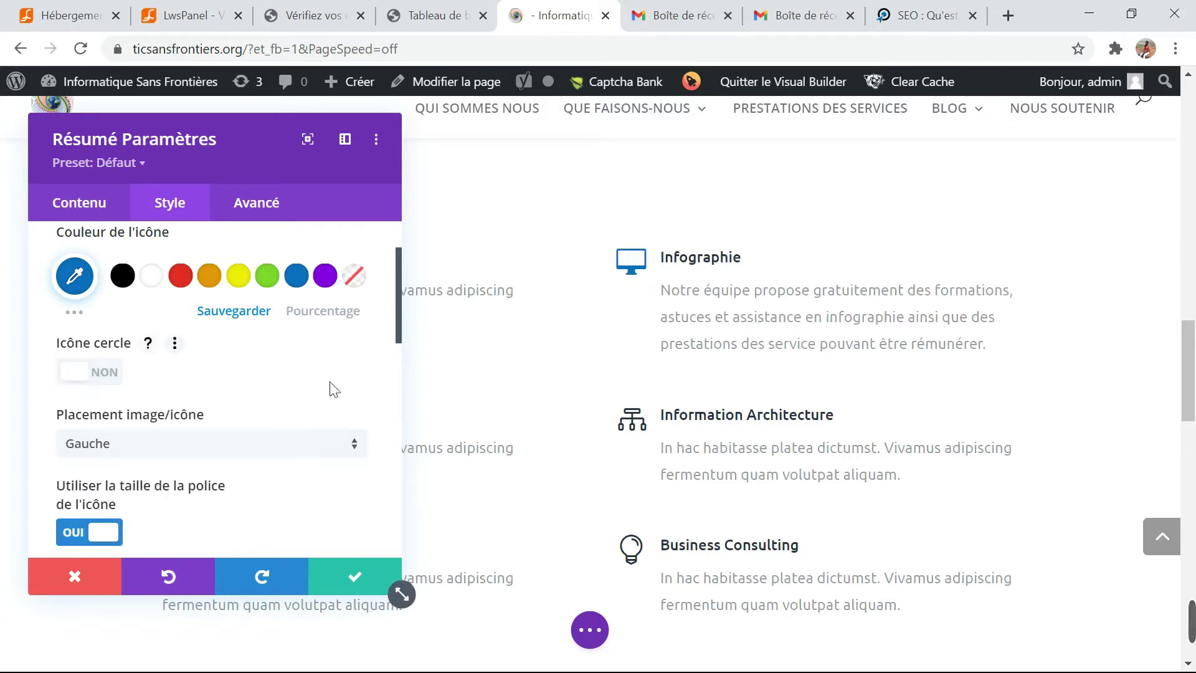
- Enlarge the Infographie blurb's icon by setting its font size to 50px
scroll(335, 390, down, 3)
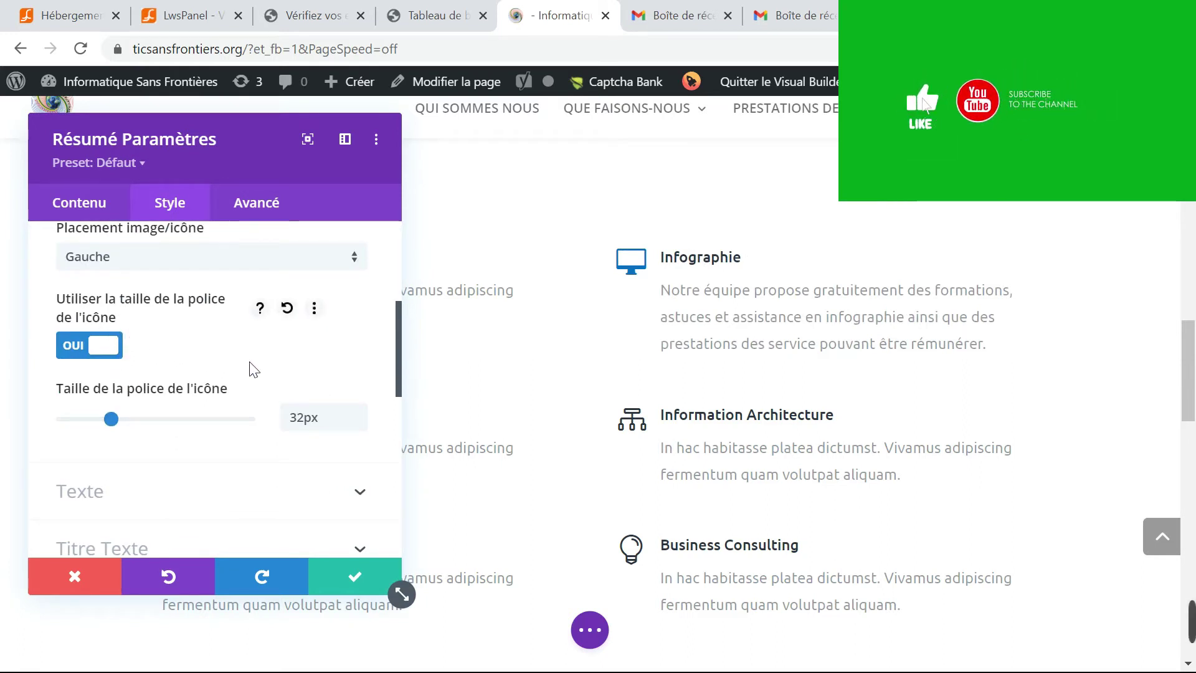
scroll(253, 370, down, 2)
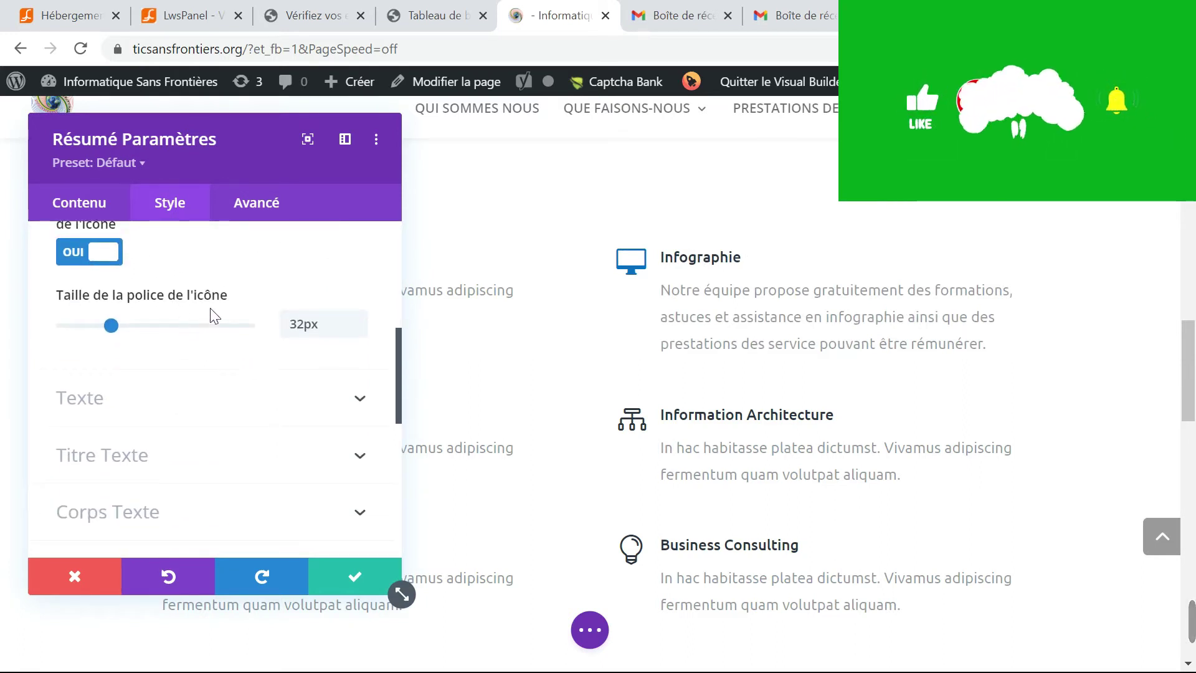
mouse_move(147, 328)
mouse_down()
mouse_move(124, 328)
mouse_move(168, 329)
mouse_move(140, 332)
mouse_up()
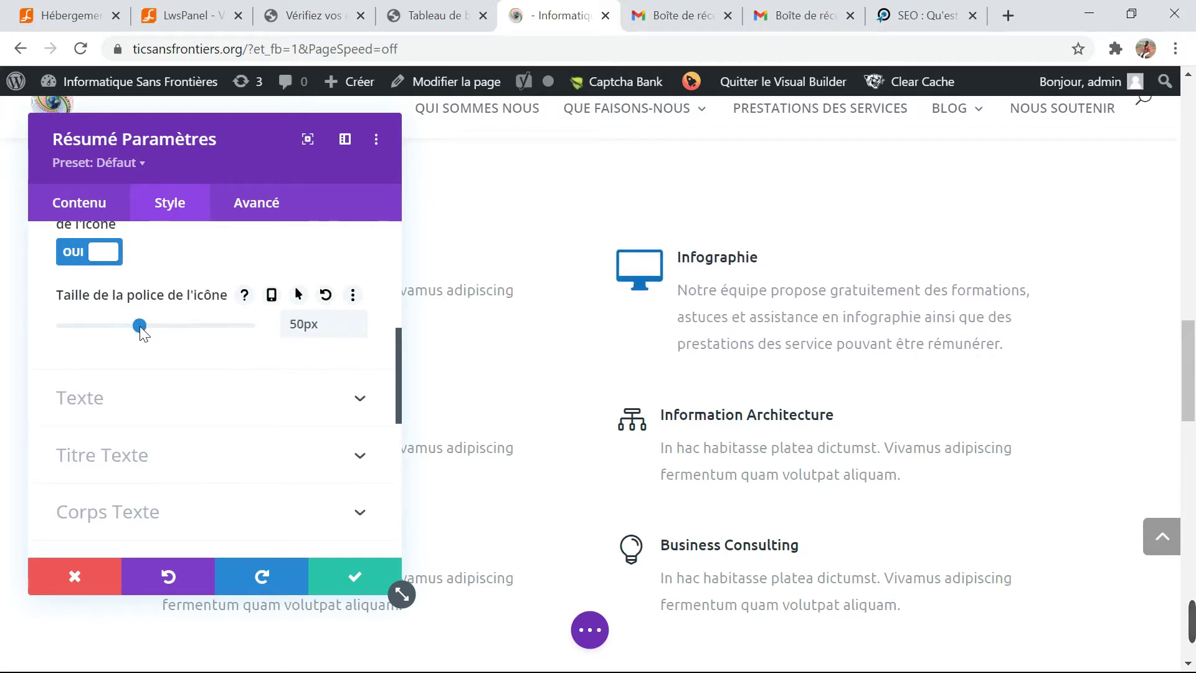
- Set the text colour of the Infographie blurb to the light option, Clair
click(361, 409)
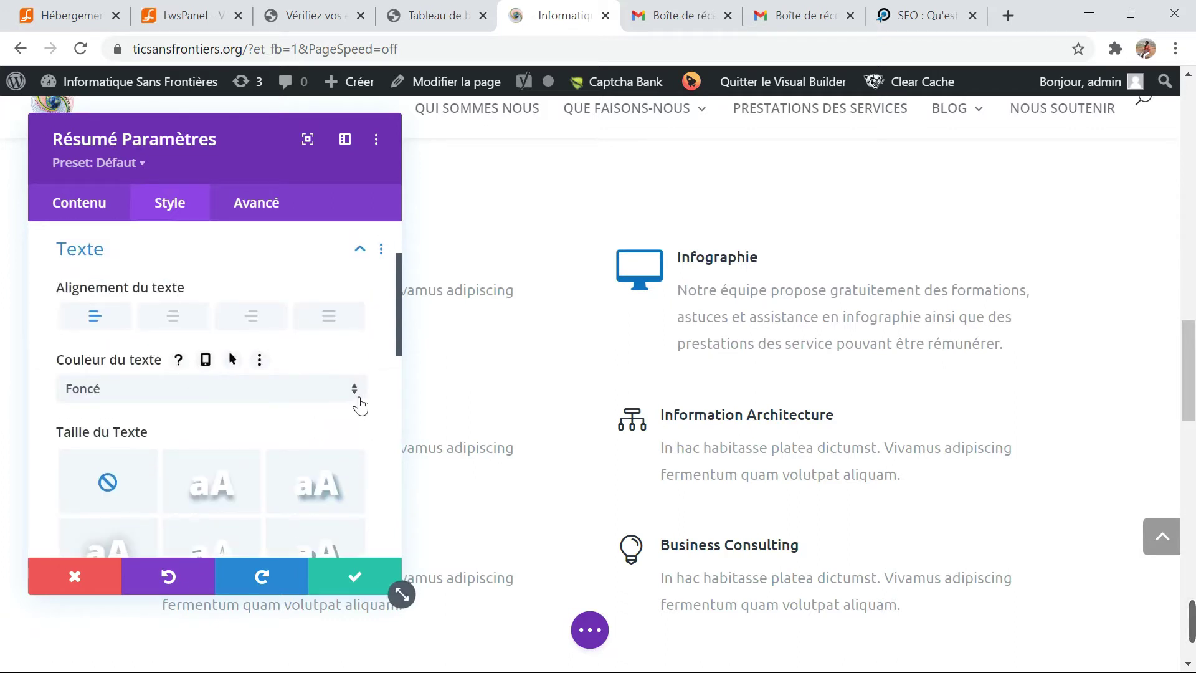
scroll(264, 401, down, 2)
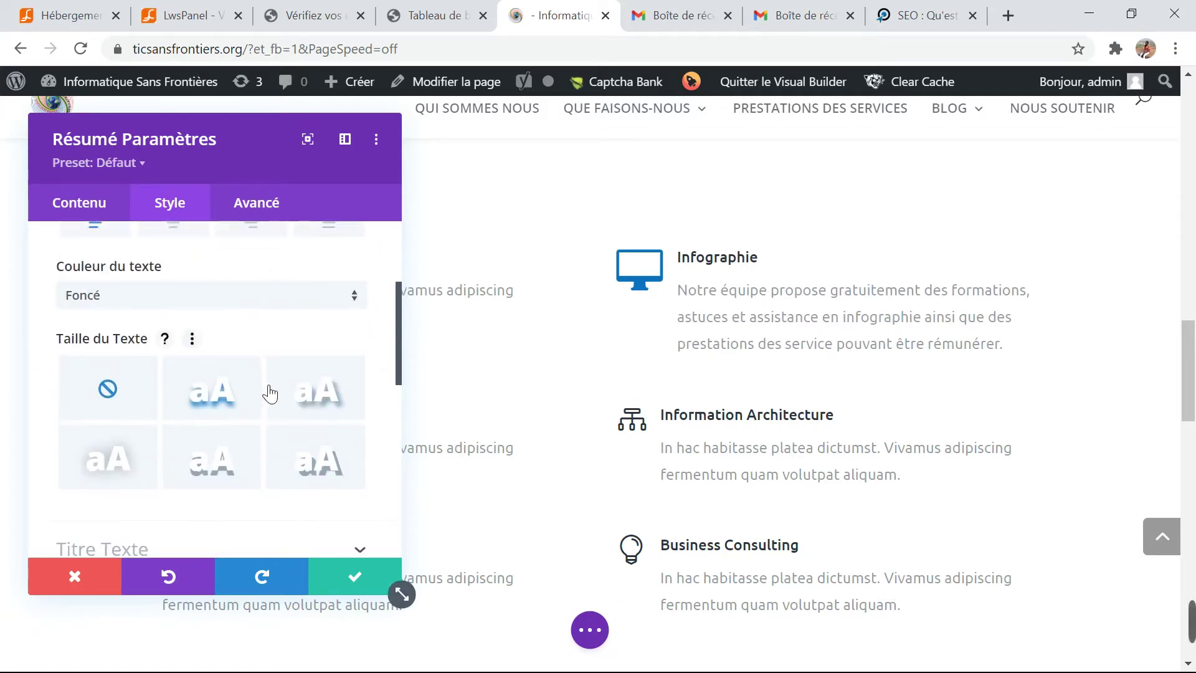
click(354, 296)
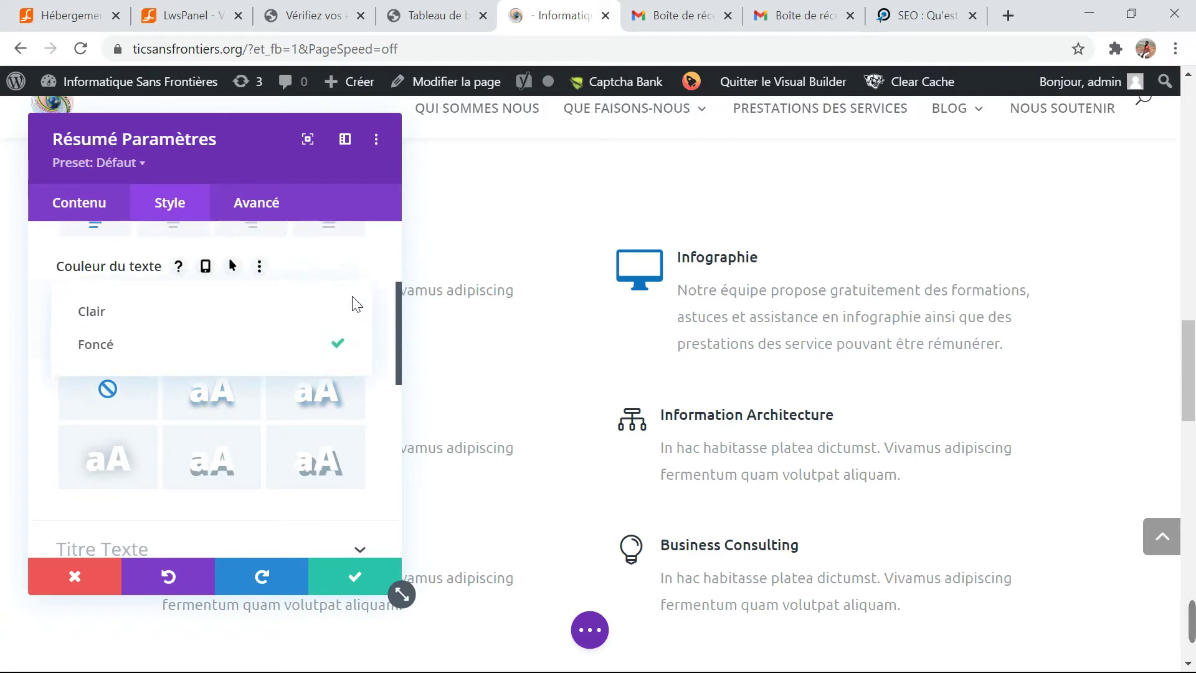
click(308, 311)
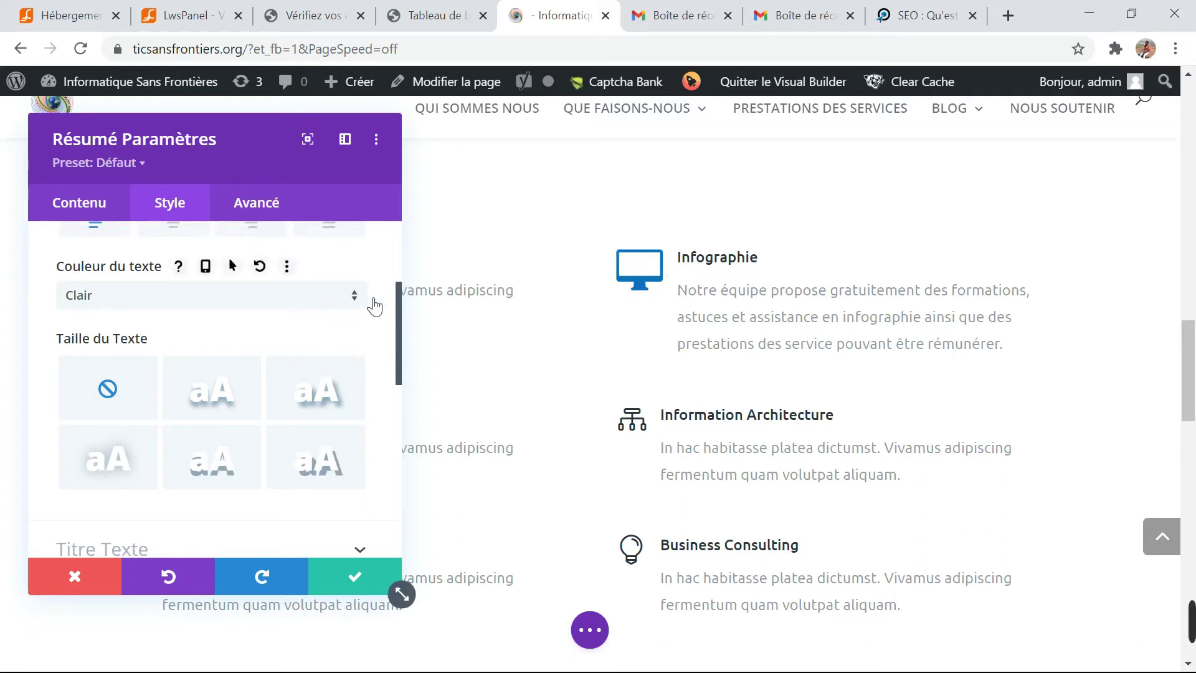
- Apply the first text shadow preset to the Infographie blurb, with a horizontal length of 0.08em and a vertical offset of 0.03em
scroll(281, 334, up, 2)
scroll(290, 331, down, 3)
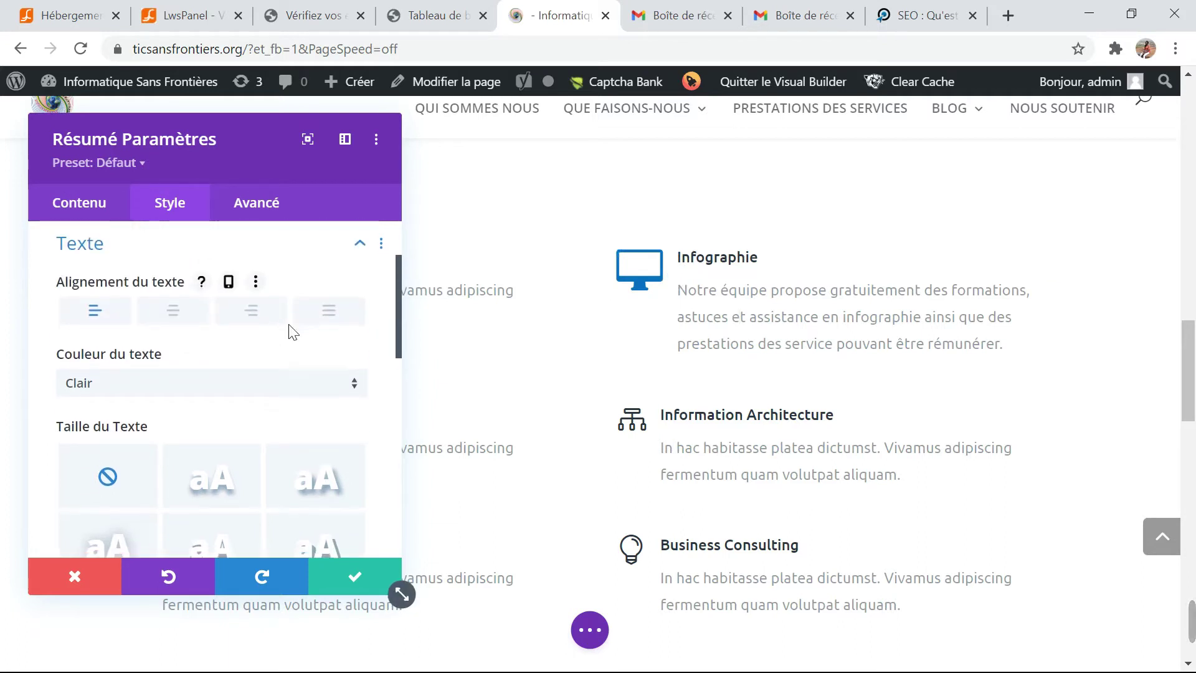
click(318, 369)
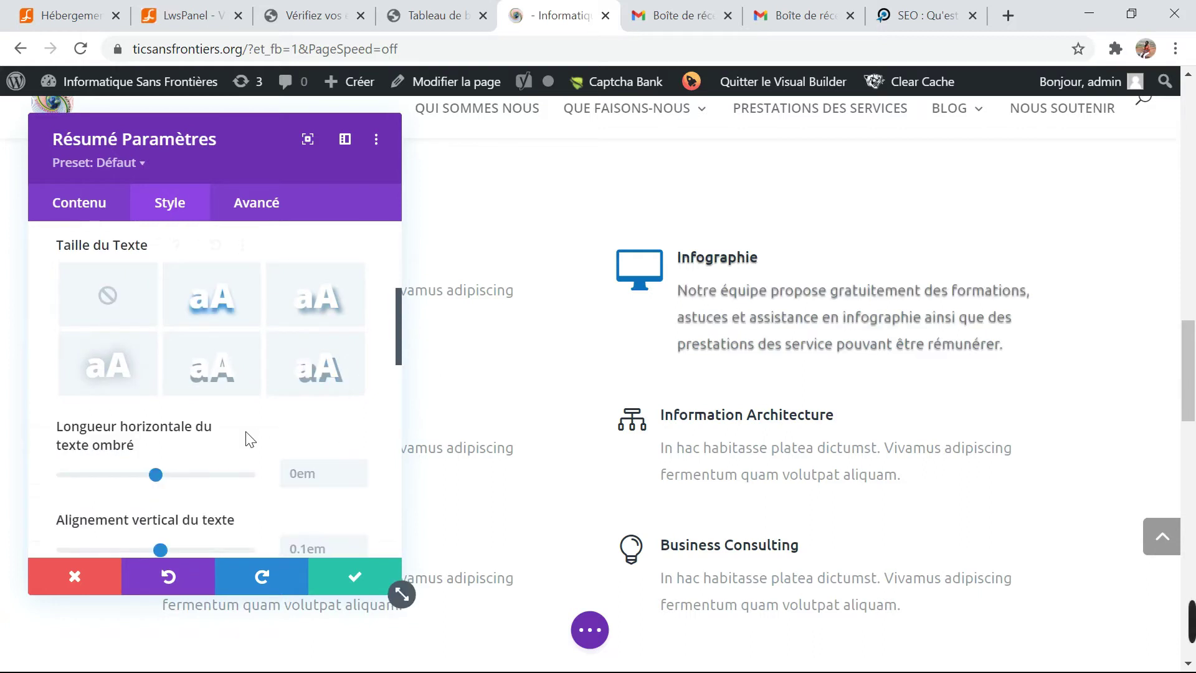
mouse_move(156, 475)
mouse_down()
mouse_move(235, 476)
mouse_move(159, 475)
mouse_up()
scroll(223, 479, down, 1)
scroll(223, 478, down, 2)
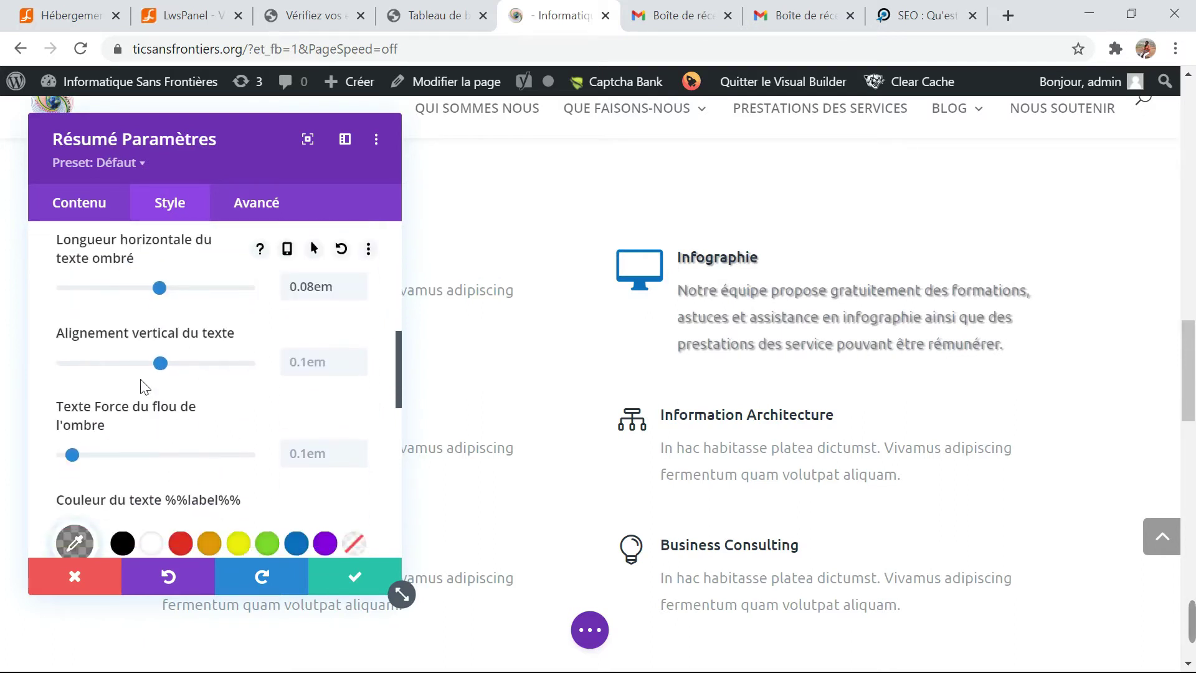
mouse_move(160, 362)
mouse_down()
mouse_move(226, 371)
mouse_move(160, 377)
mouse_up()
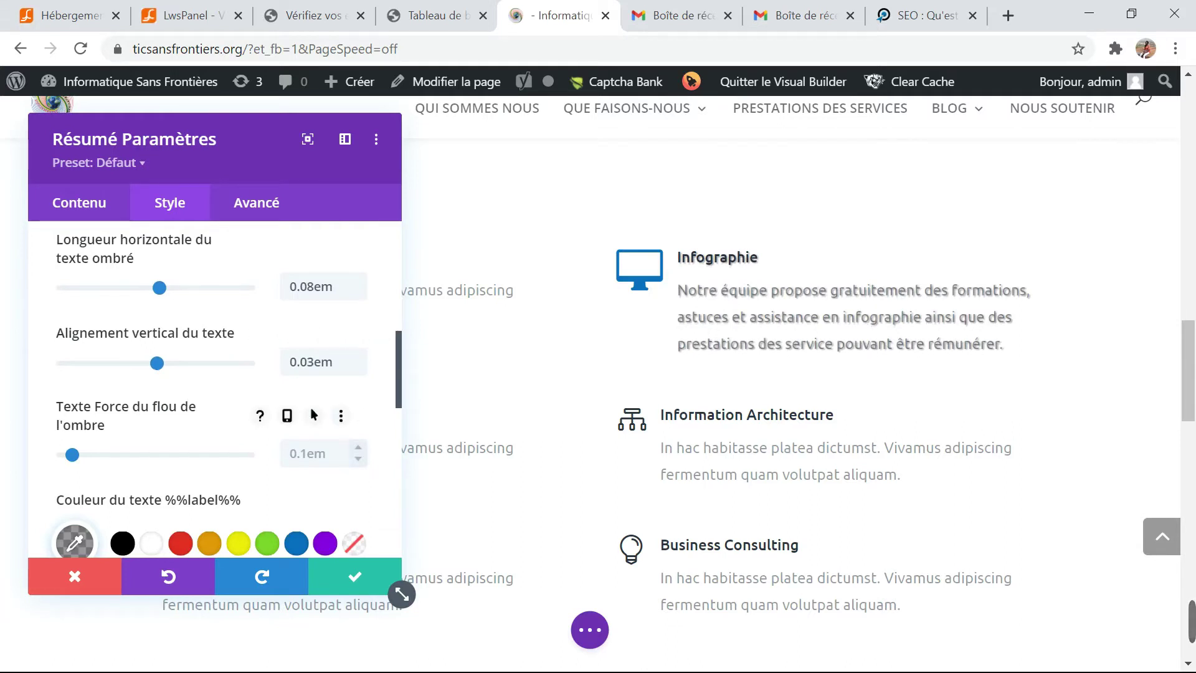
- Try white as the text shadow colour of the Infographie blurb, and set it to black instead
scroll(309, 436, down, 2)
scroll(181, 420, down, 3)
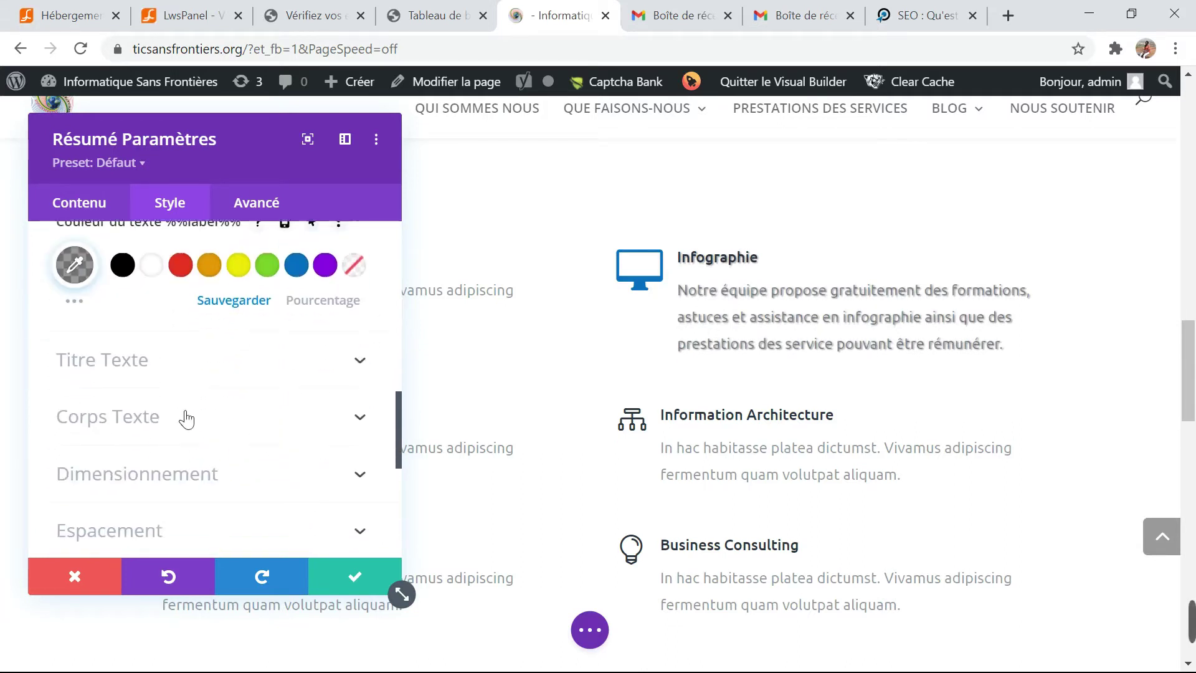
scroll(176, 371, up, 2)
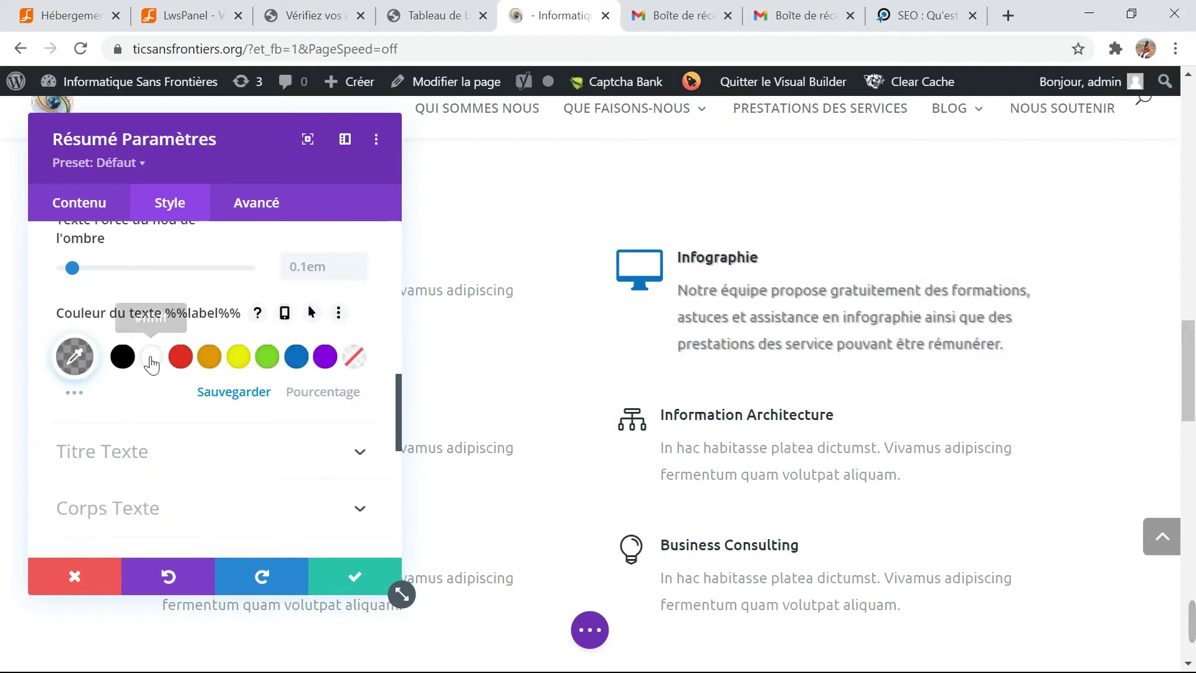
click(159, 363)
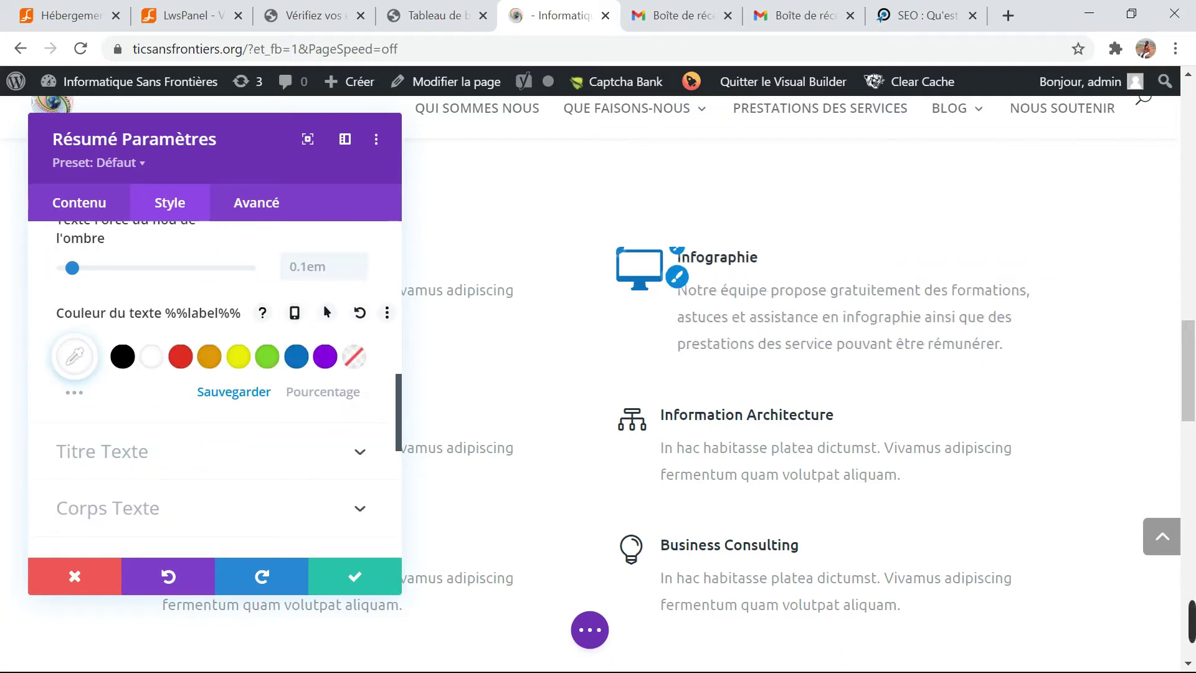
click(123, 357)
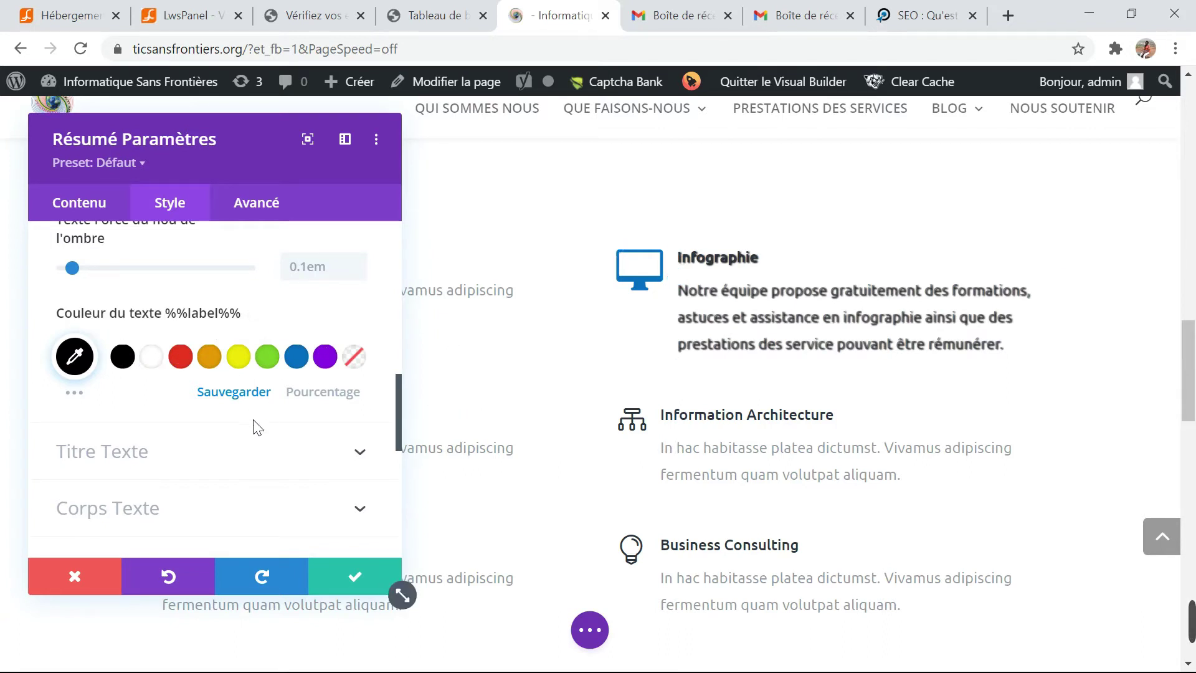
scroll(278, 394, down, 2)
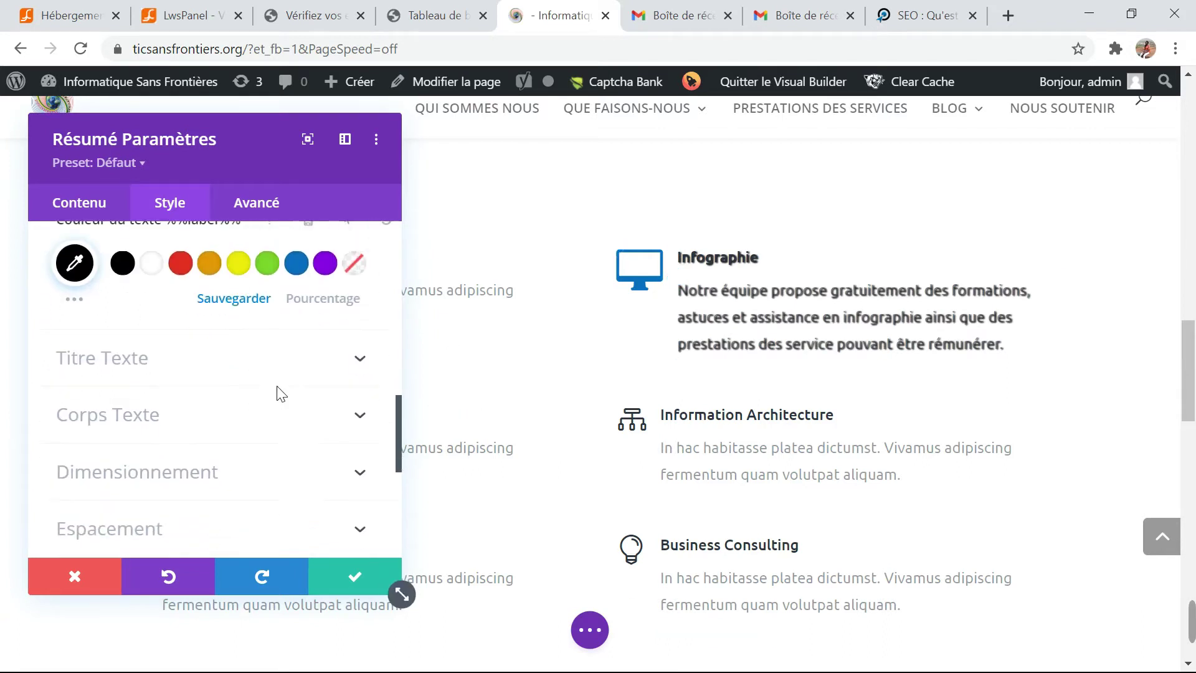
- Set the title font of the Infographie blurb to Roboto Condensed
click(366, 361)
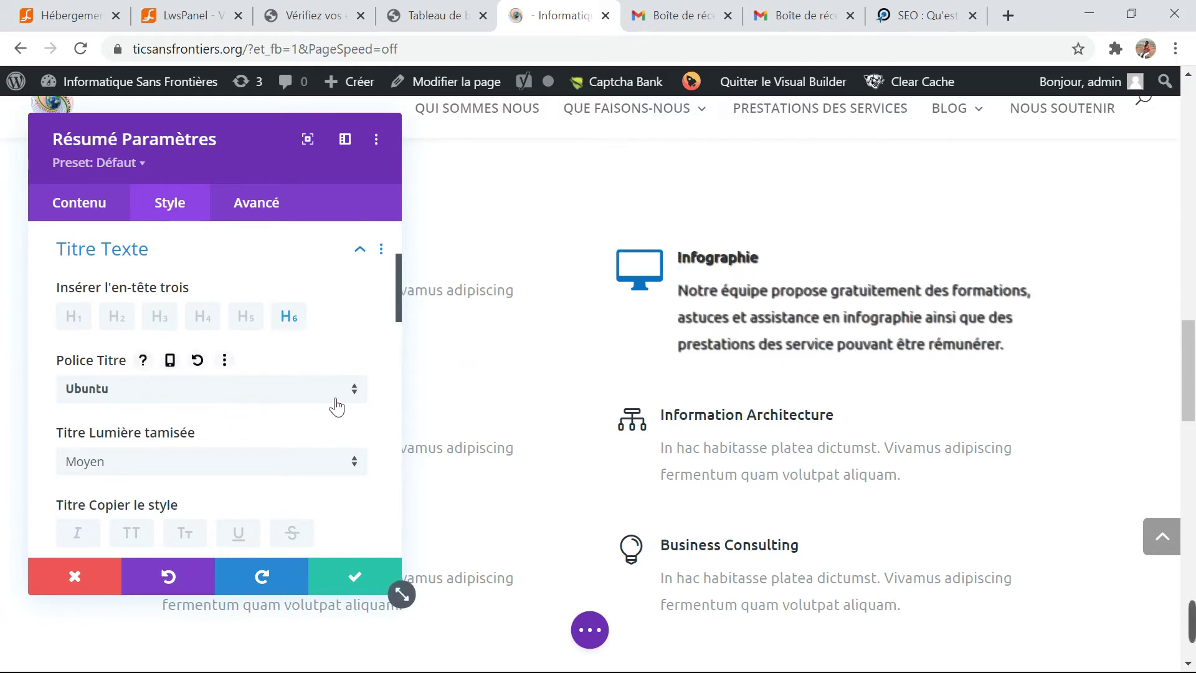
click(360, 395)
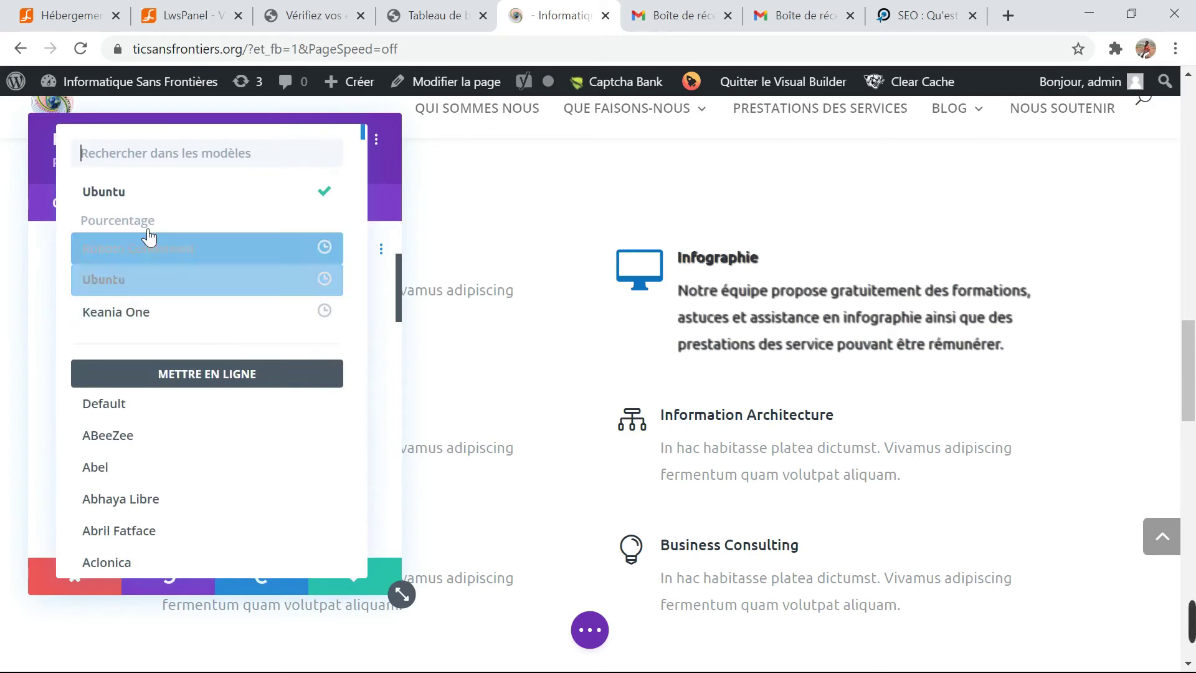
click(165, 249)
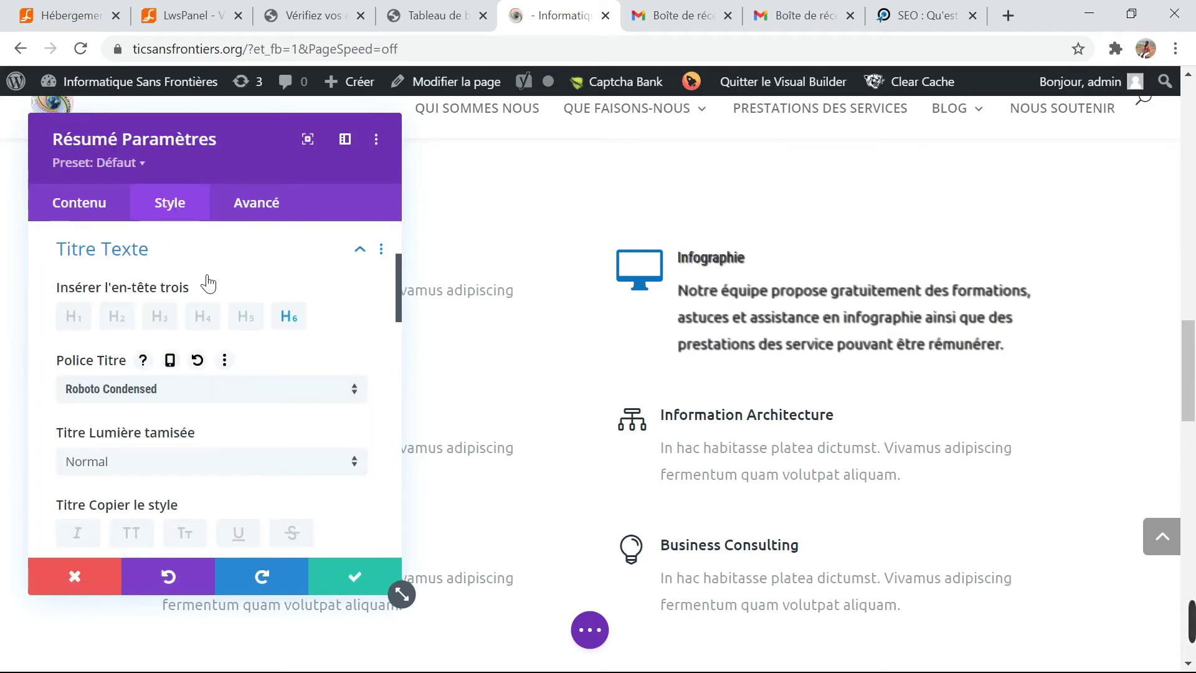
- Set the font weight of the Infographie blurb's title to bold, Texte en gras
scroll(302, 355, up, 3)
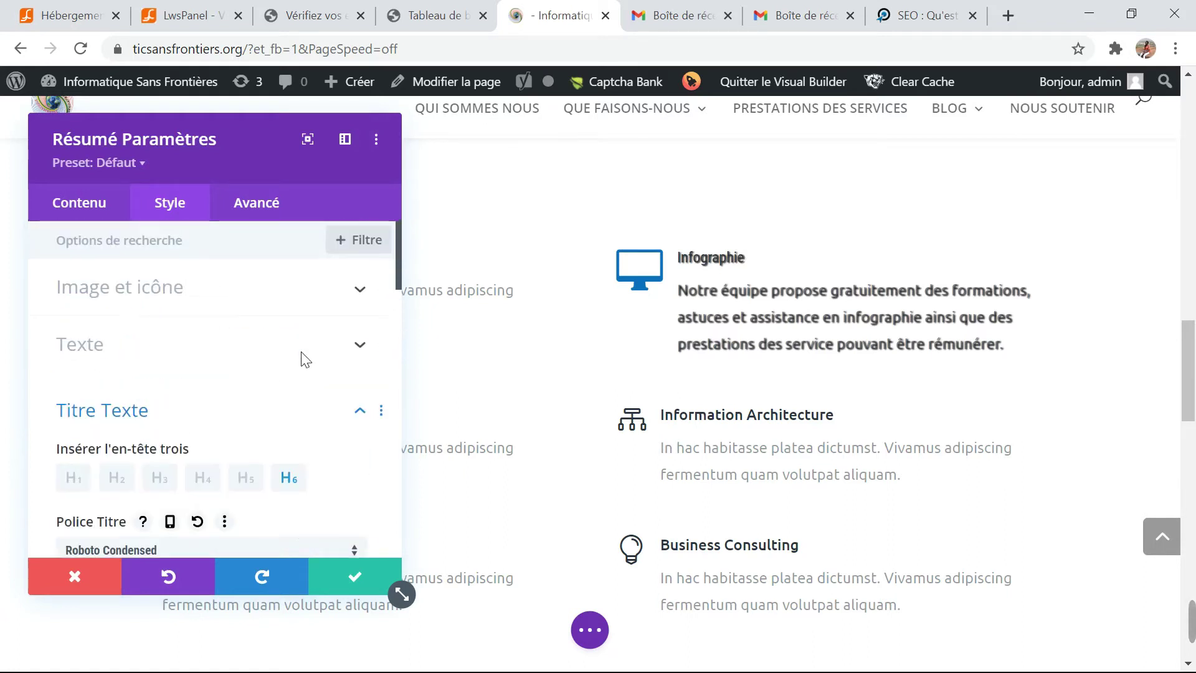
scroll(306, 355, down, 4)
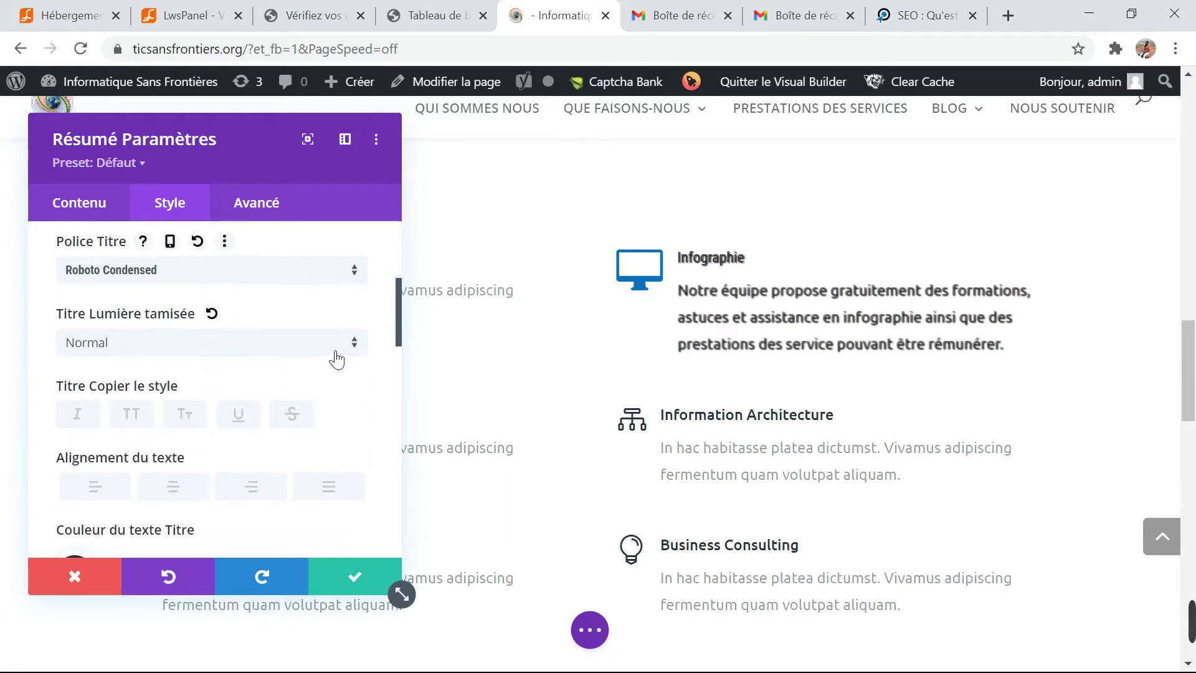
scroll(341, 344, up, 3)
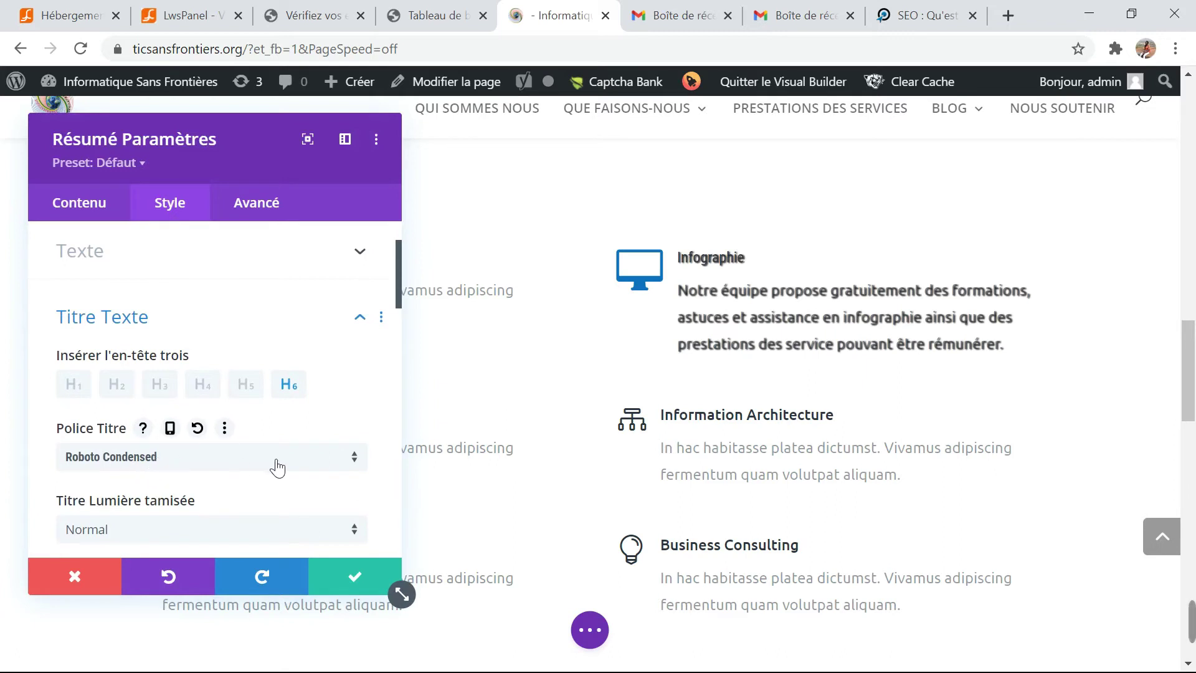
scroll(321, 468, down, 3)
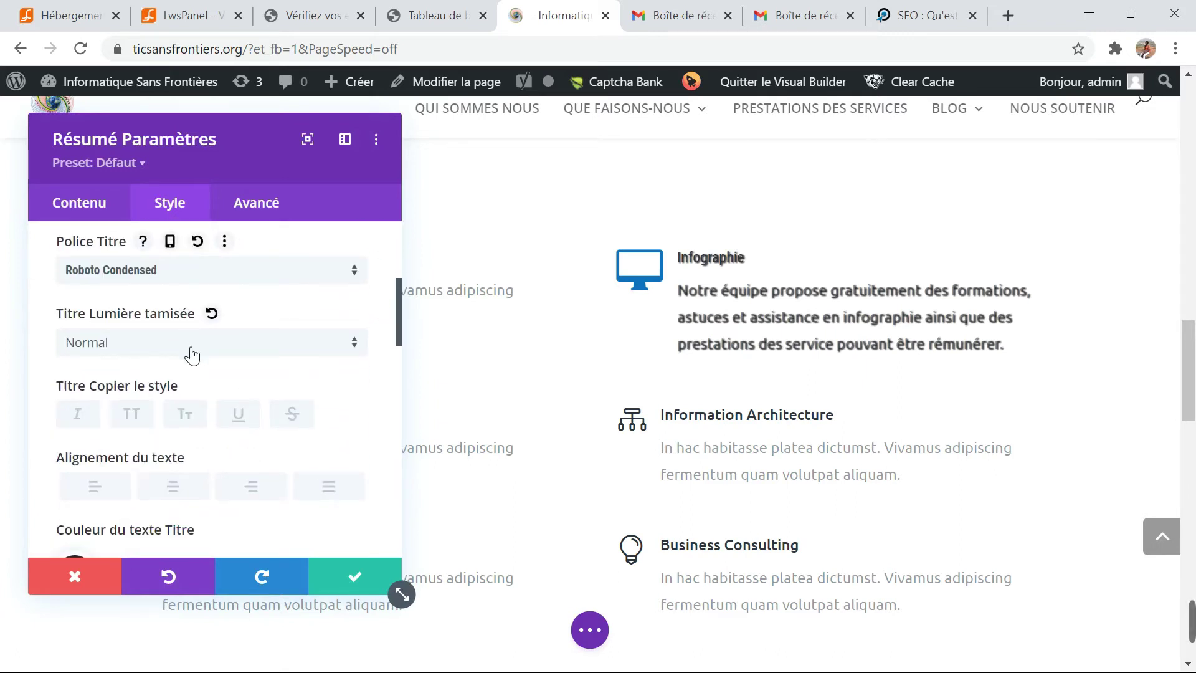
click(315, 346)
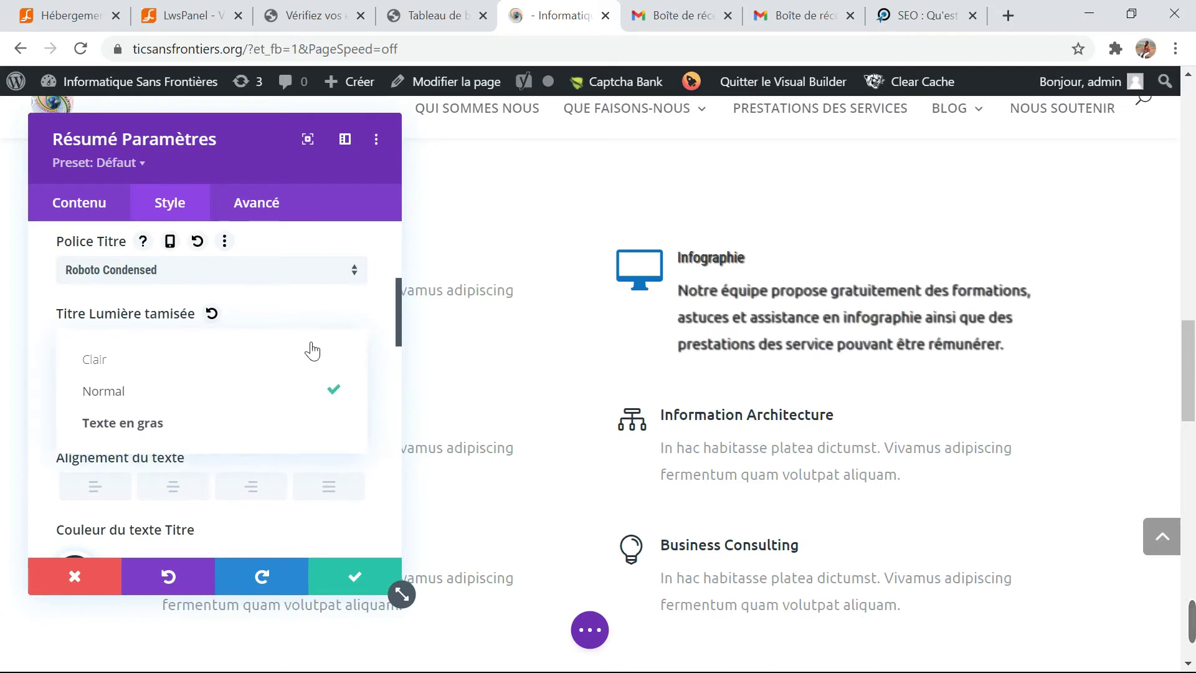
click(216, 423)
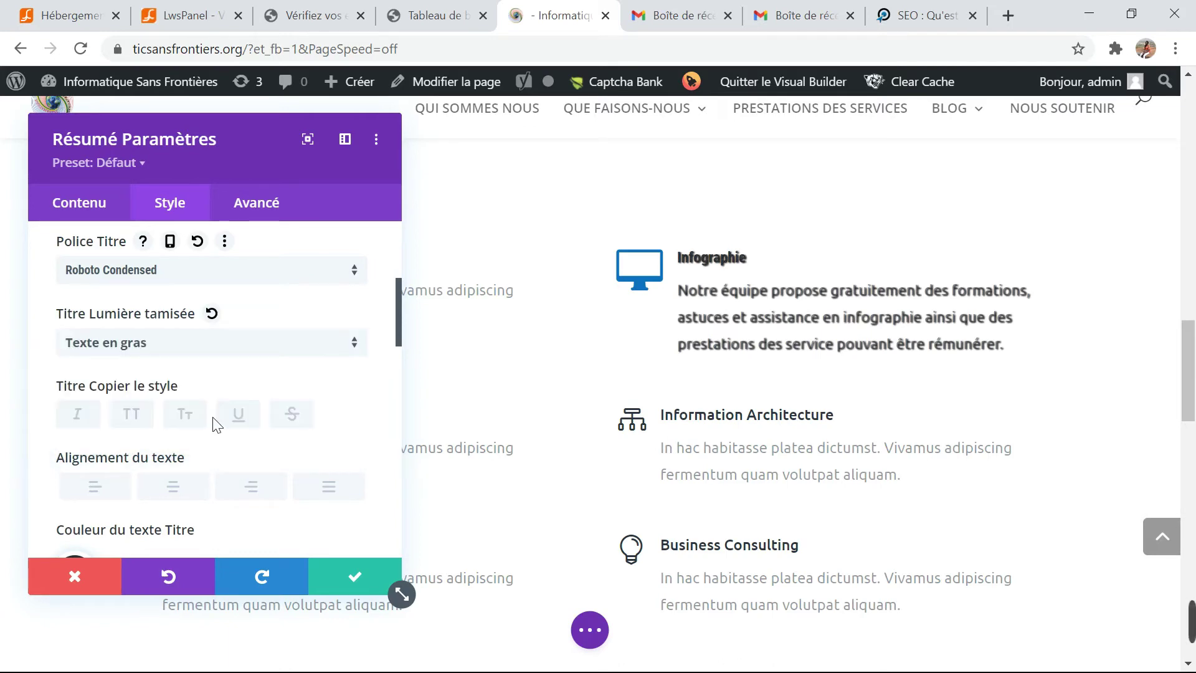
- Set the Infographie title's text size to 24px and its letter spacing to 9px
scroll(304, 372, down, 2)
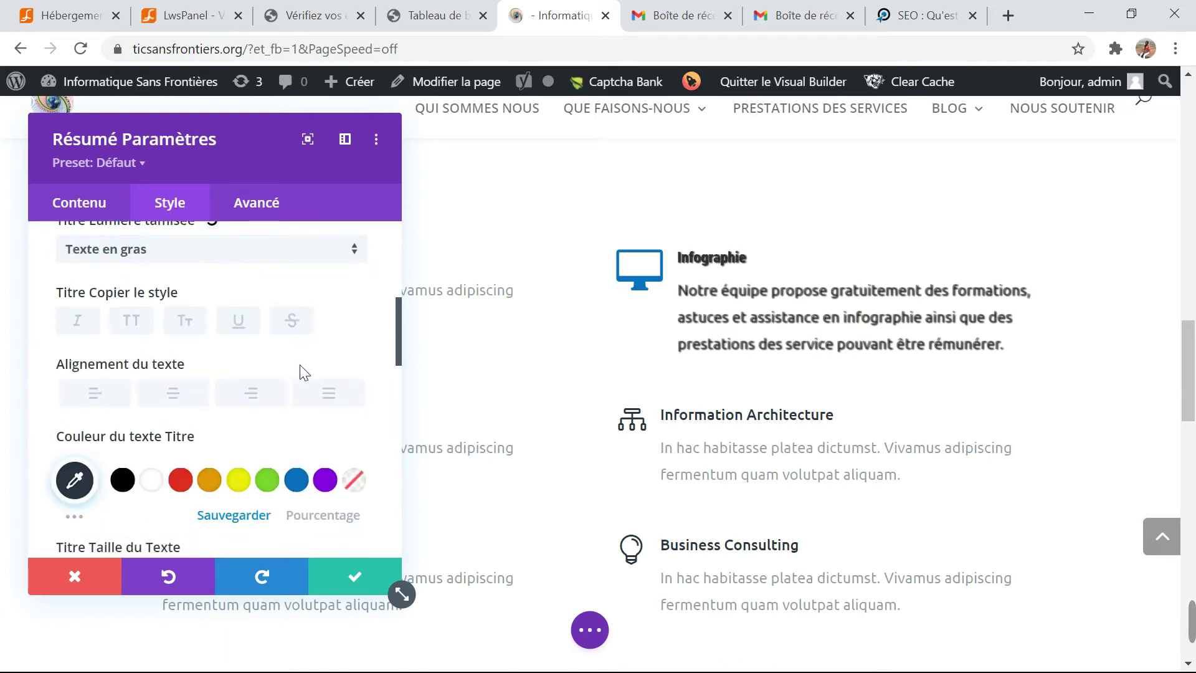
scroll(300, 373, down, 3)
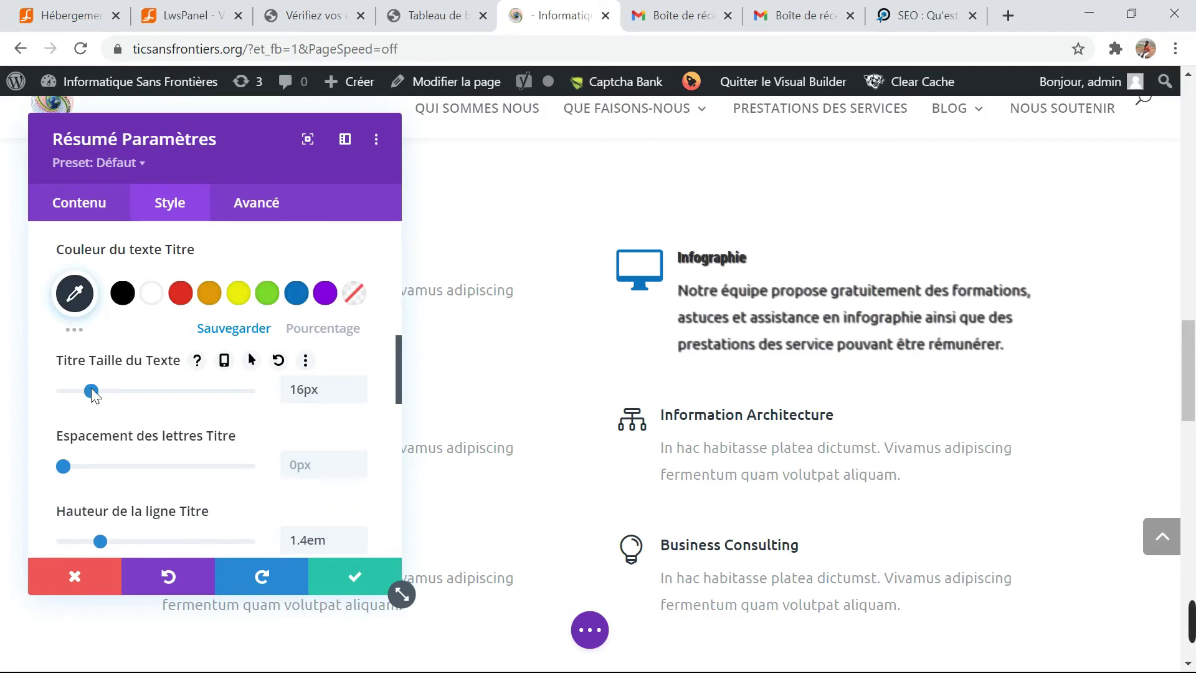
mouse_move(91, 387)
mouse_down()
mouse_move(127, 387)
mouse_move(96, 390)
mouse_move(115, 391)
mouse_move(106, 390)
mouse_up()
click(127, 391)
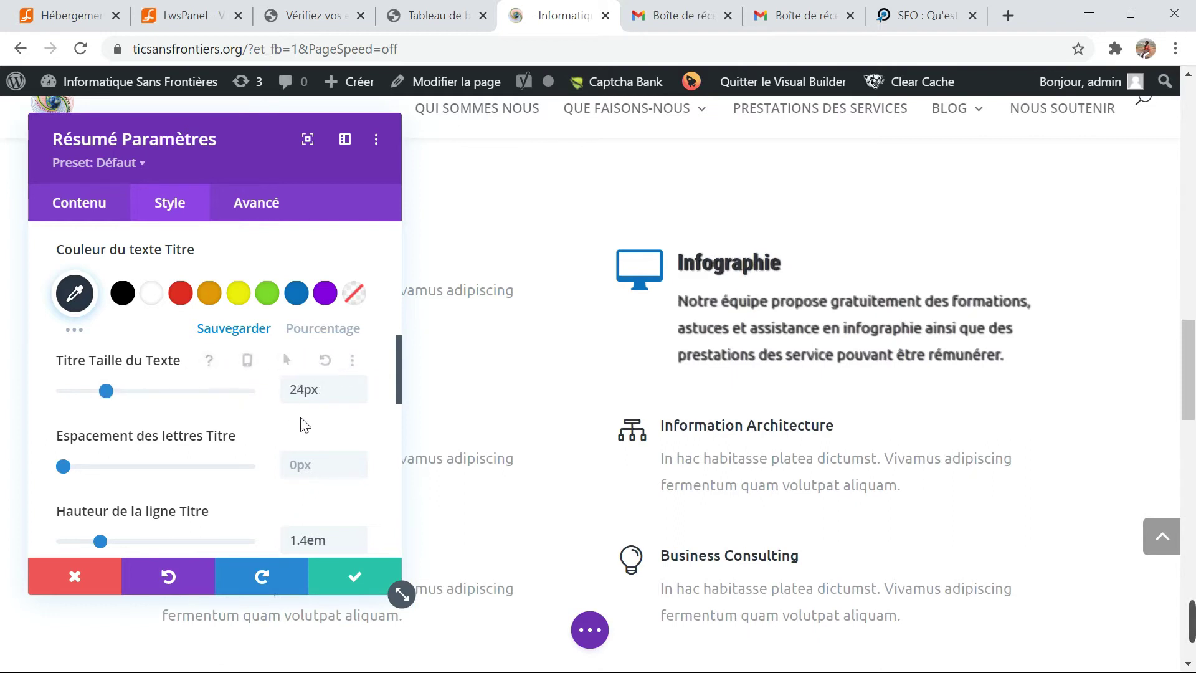
scroll(303, 422, down, 2)
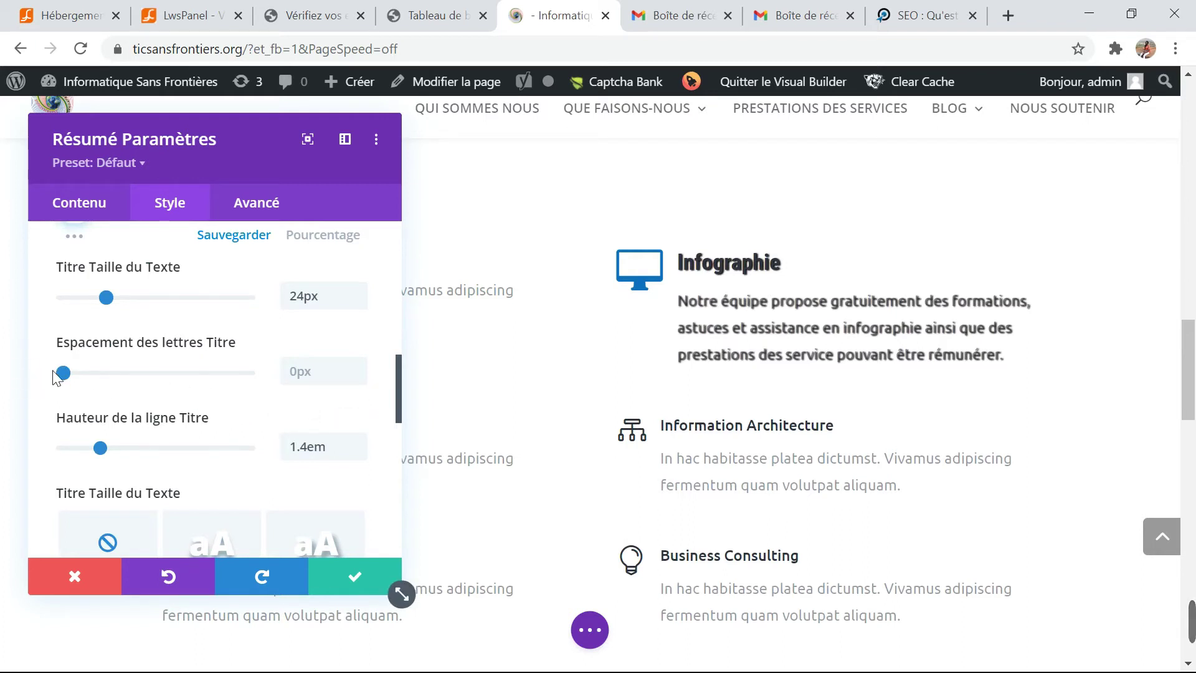
drag(63, 374, 85, 386)
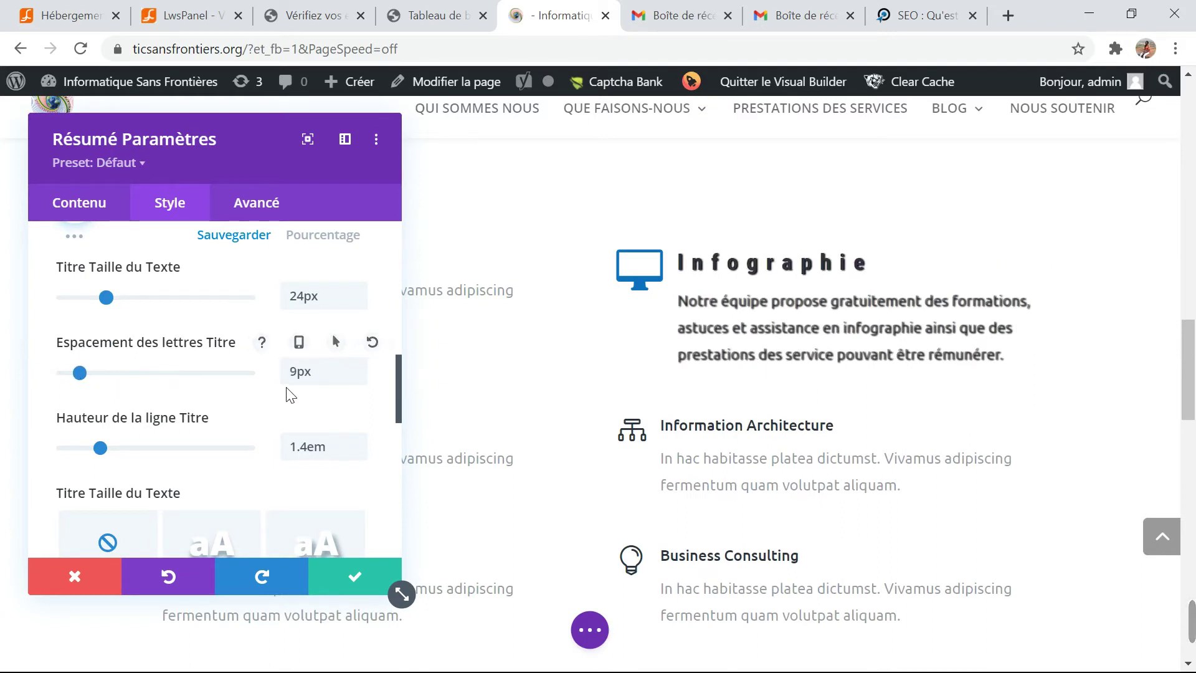
- Keep the Infographie title's line height at 1.4em and apply the last text shadow preset, with 0.08em horizontal and vertical offsets, to the title
scroll(290, 394, down, 3)
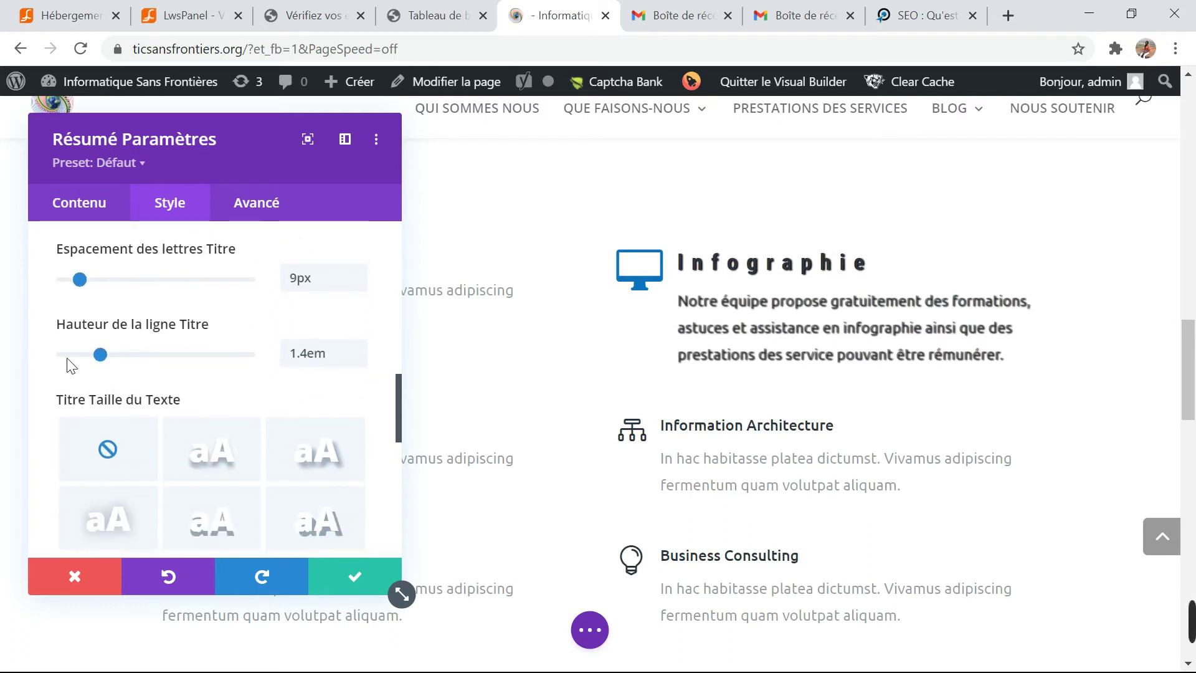
mouse_move(101, 354)
mouse_down()
mouse_move(141, 355)
mouse_move(103, 356)
mouse_up()
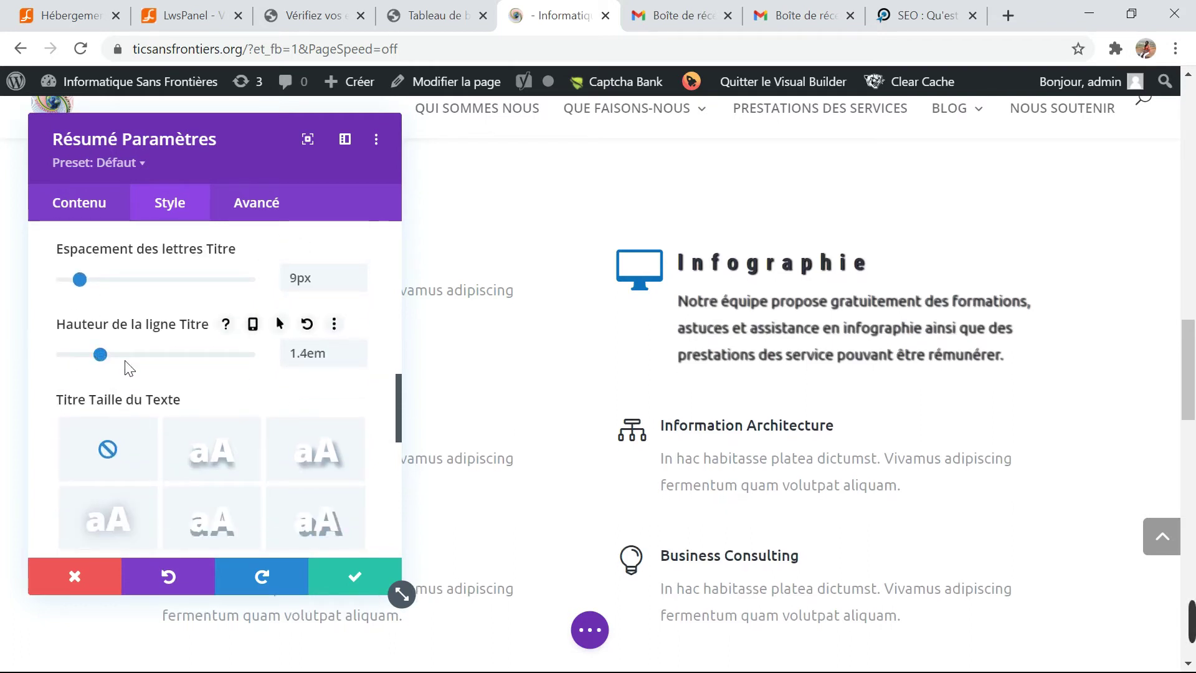
scroll(181, 374, down, 5)
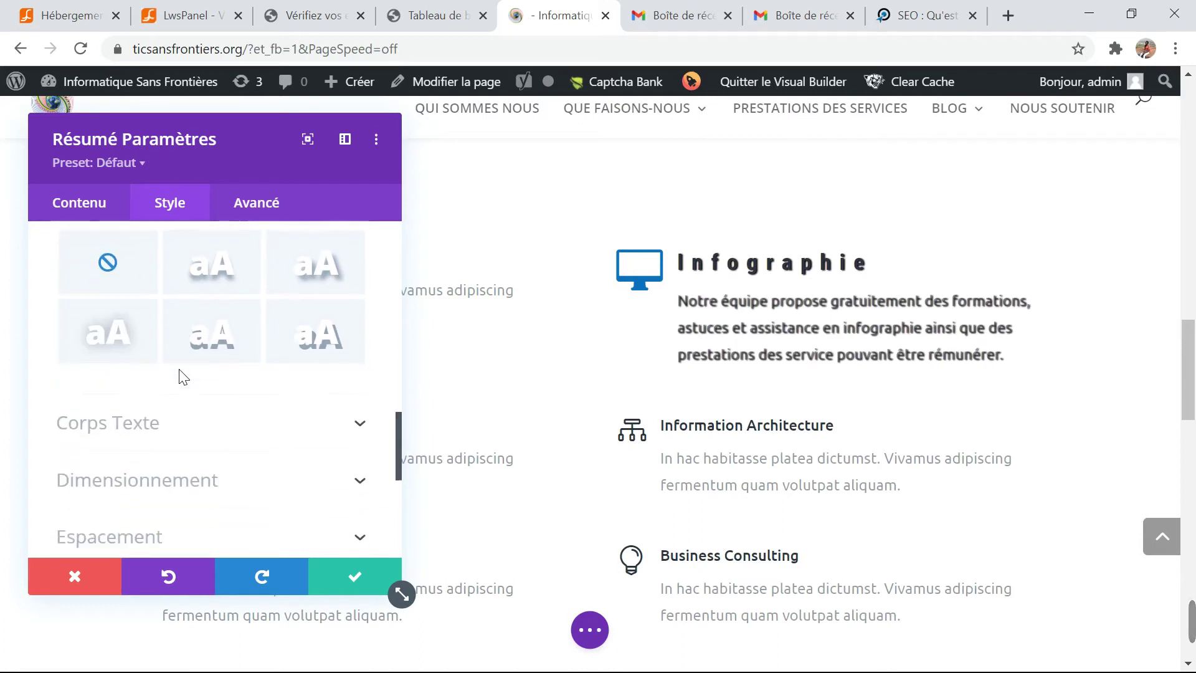
click(321, 268)
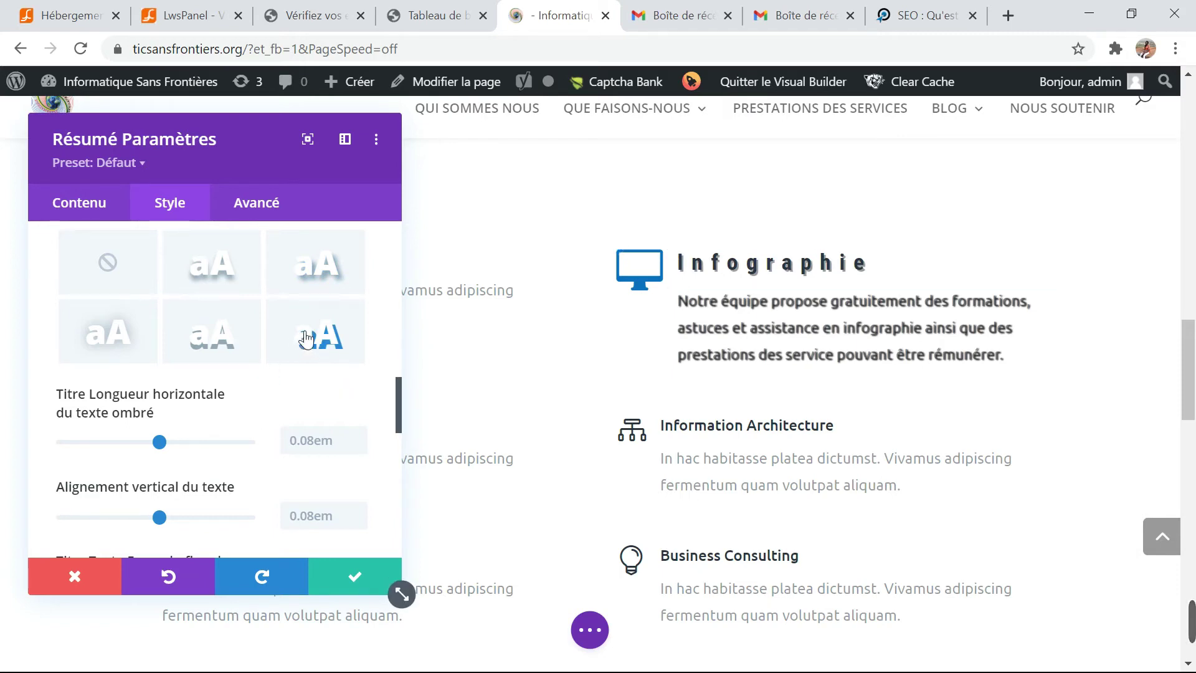
scroll(245, 497, down, 10)
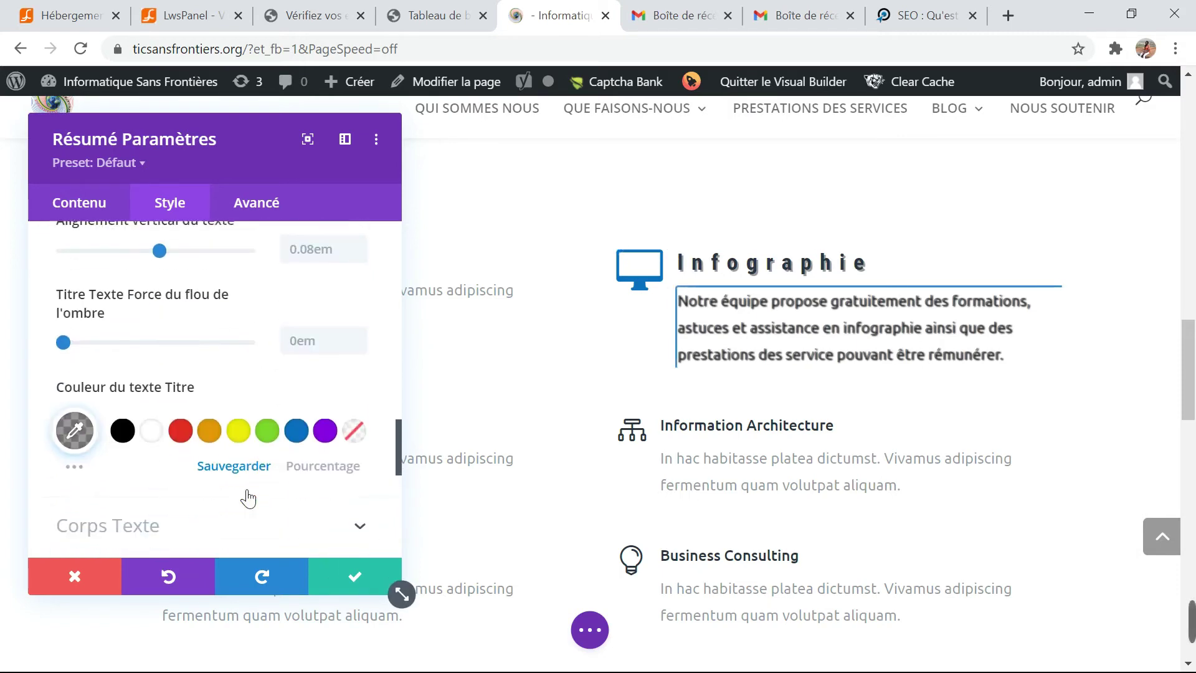
- Review the body text and sizing (Dimensionnement) style settings of the Infographie blurb
scroll(293, 324, up, 3)
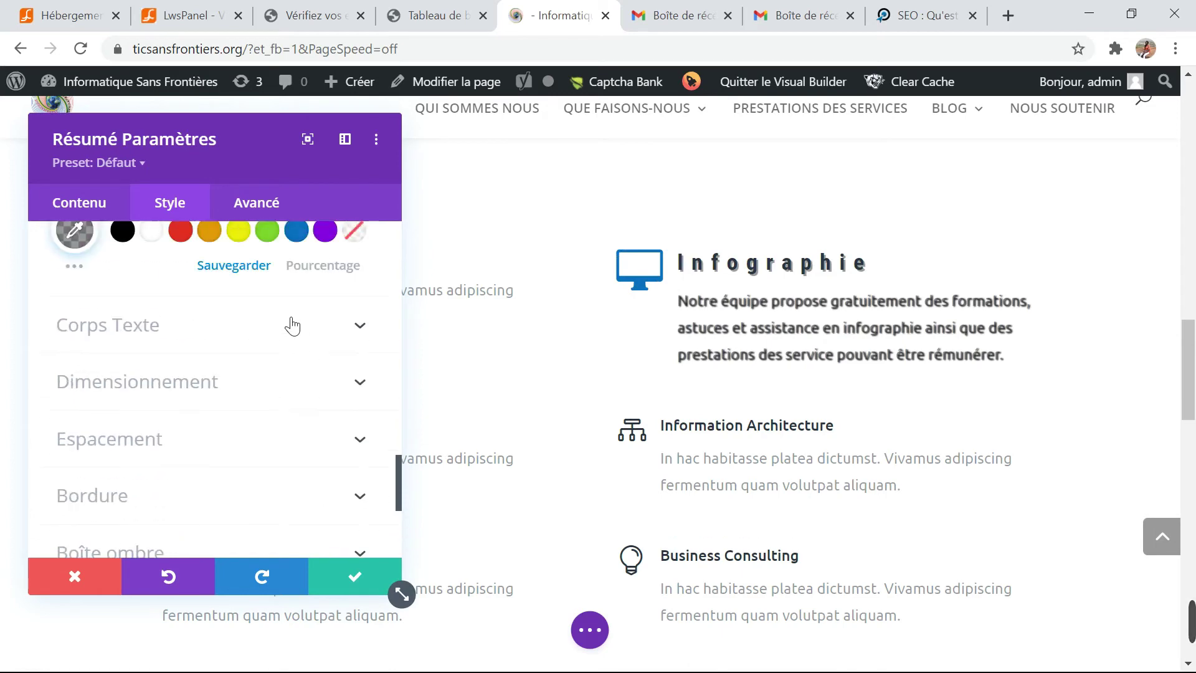
click(340, 324)
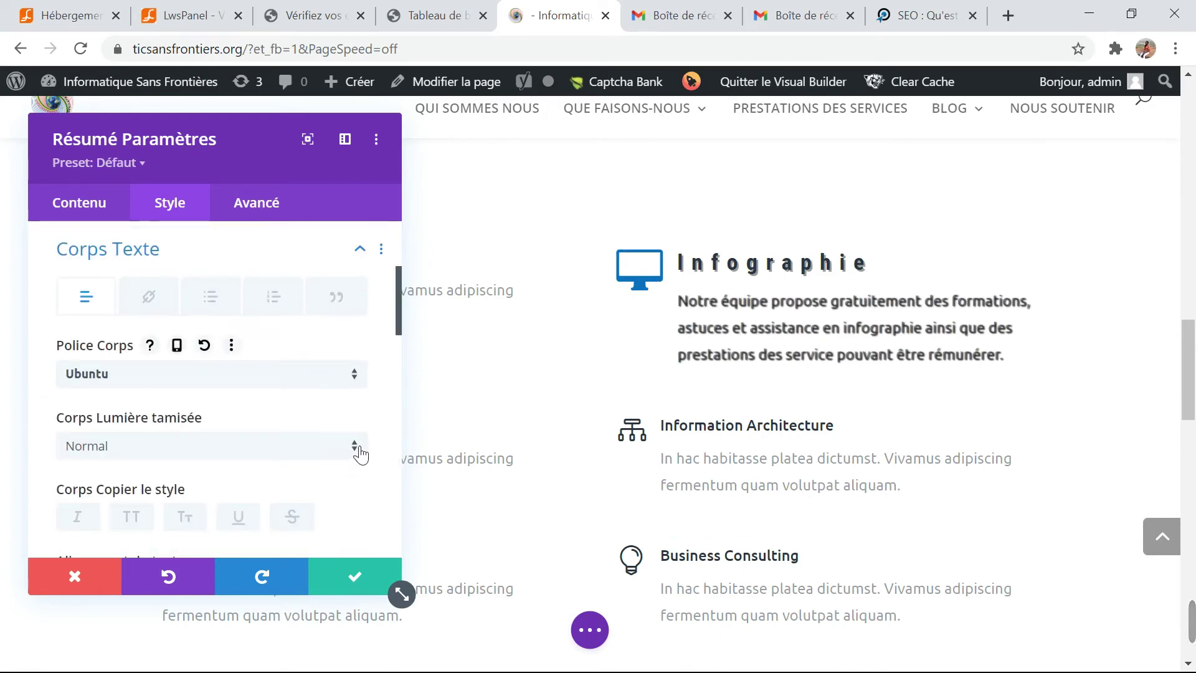
scroll(360, 455, down, 6)
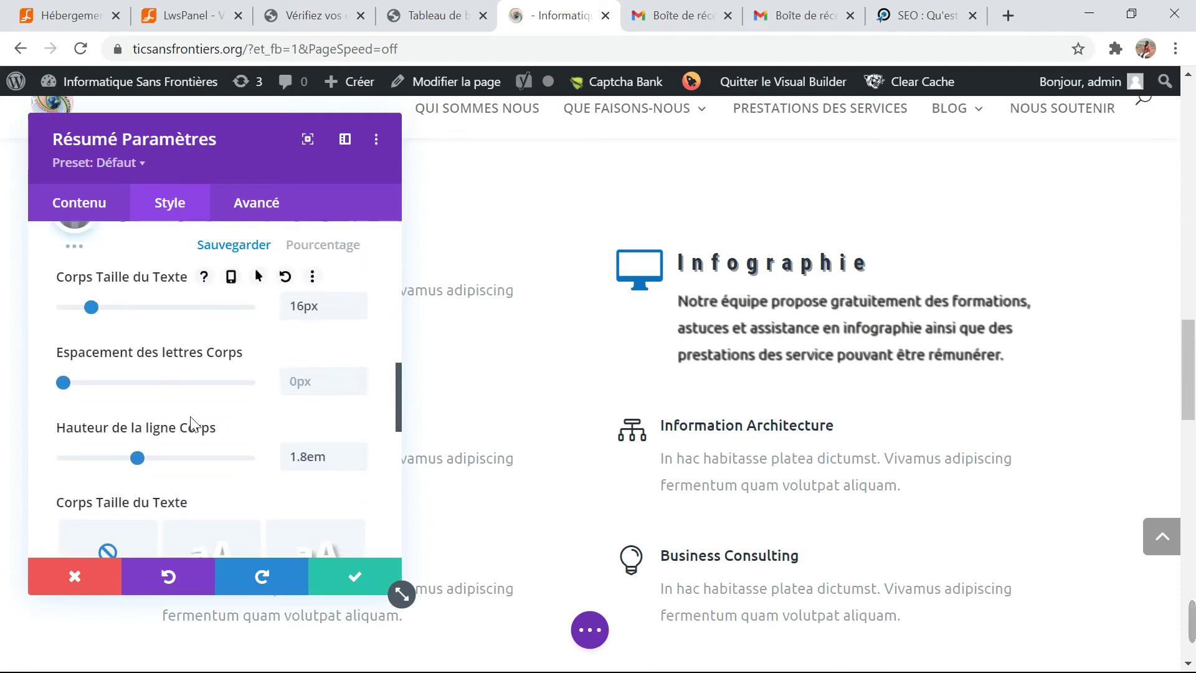
scroll(155, 458, down, 5)
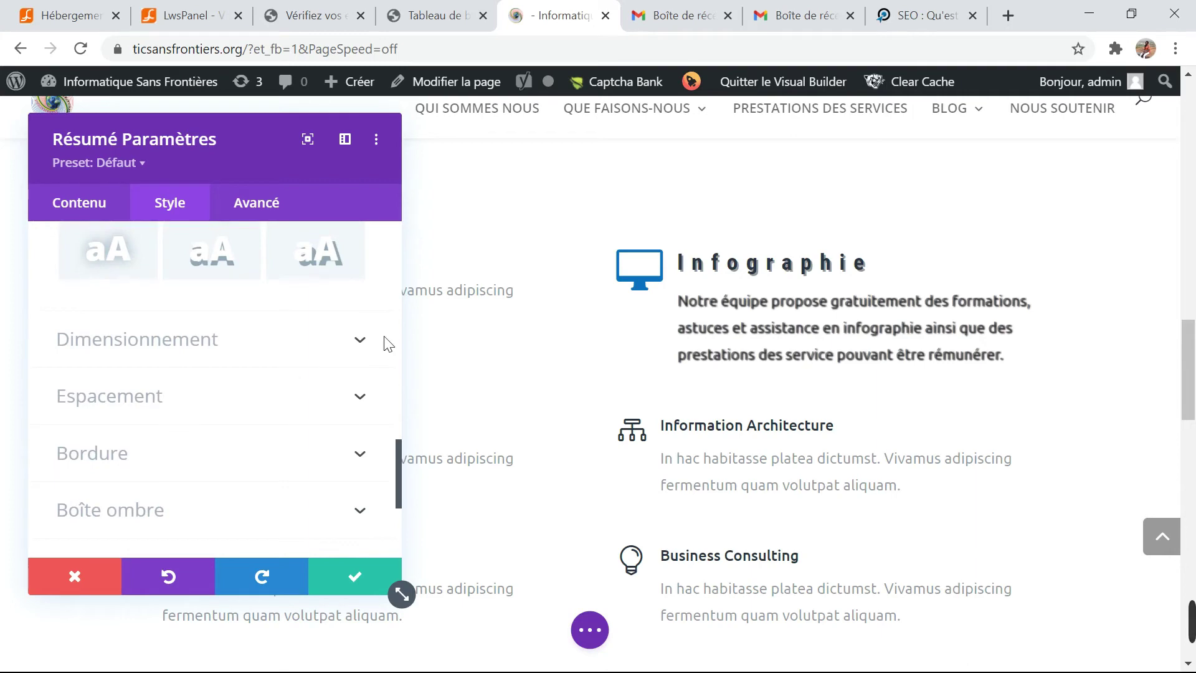
click(365, 345)
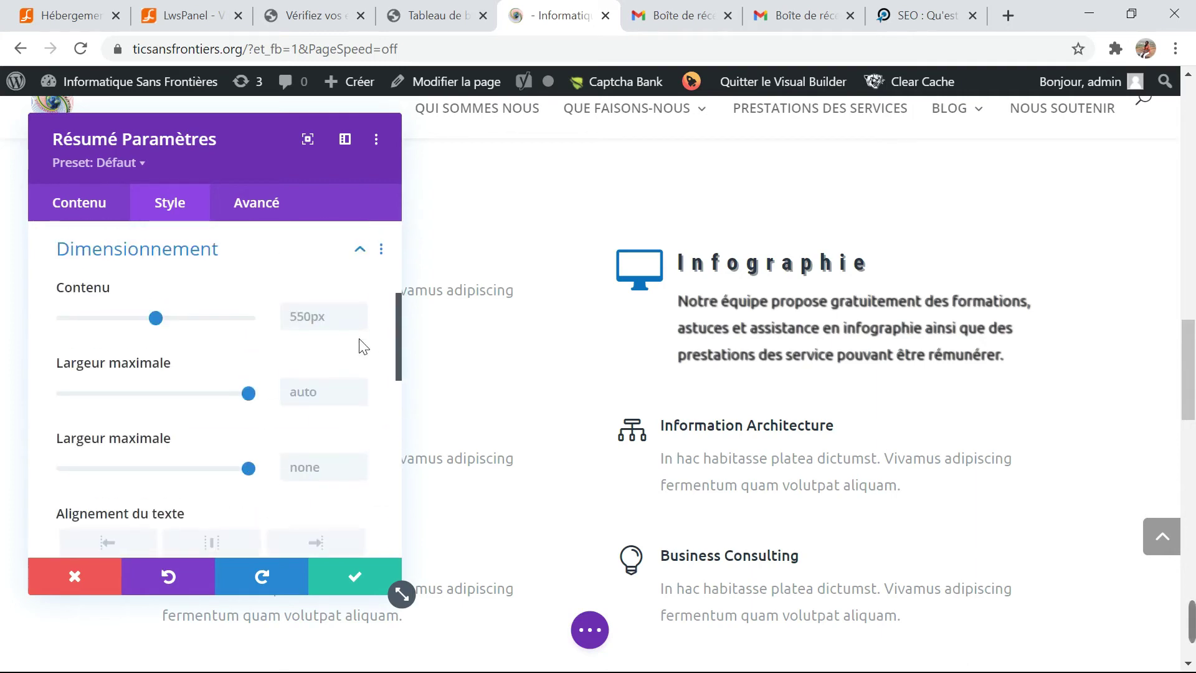
scroll(364, 346, down, 4)
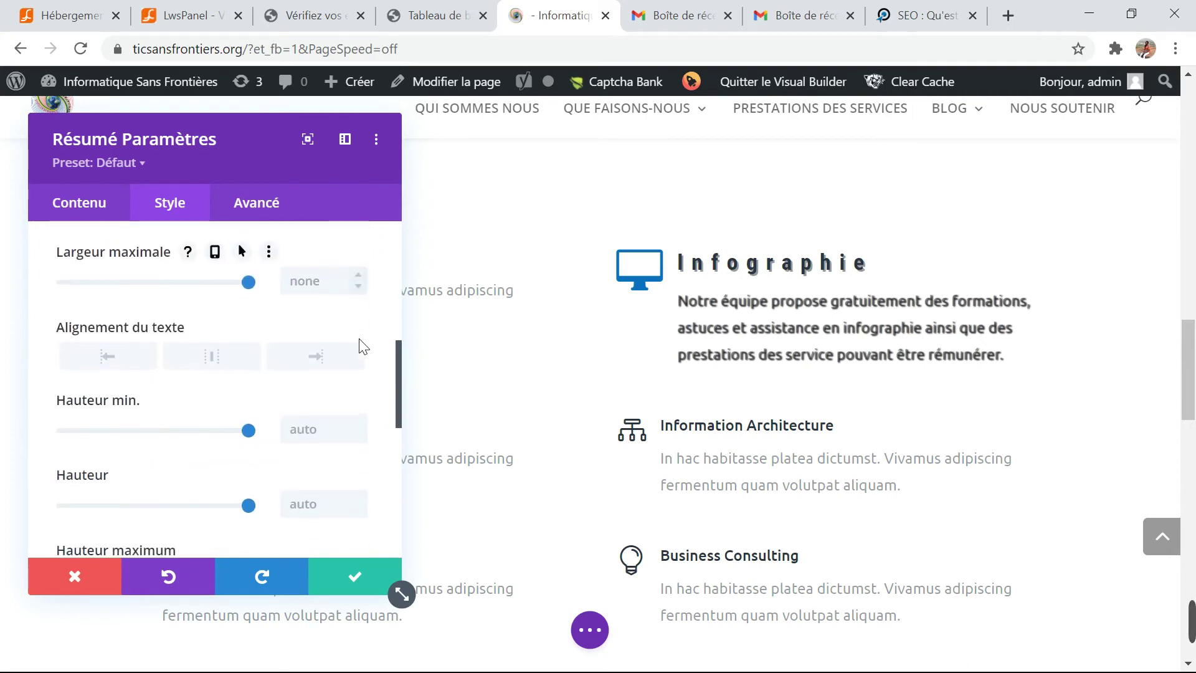
scroll(364, 346, down, 2)
scroll(364, 346, down, 4)
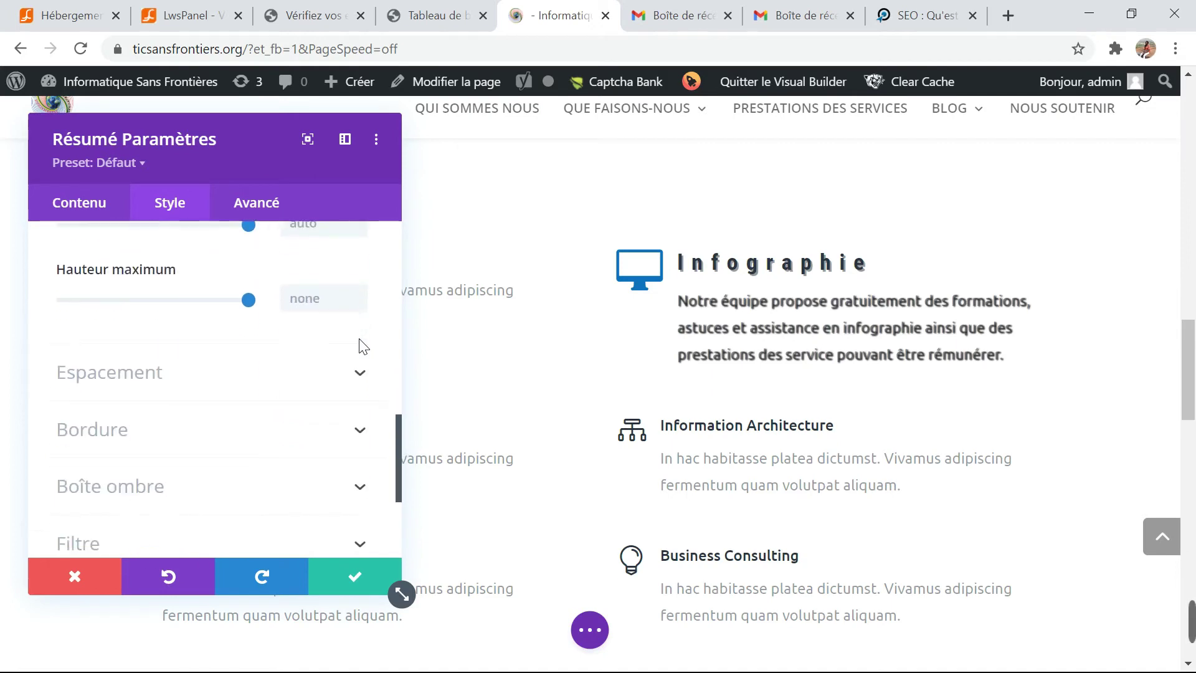
scroll(365, 345, down, 2)
- Examine the margin, padding and border style settings of the Infographie blurb
click(376, 286)
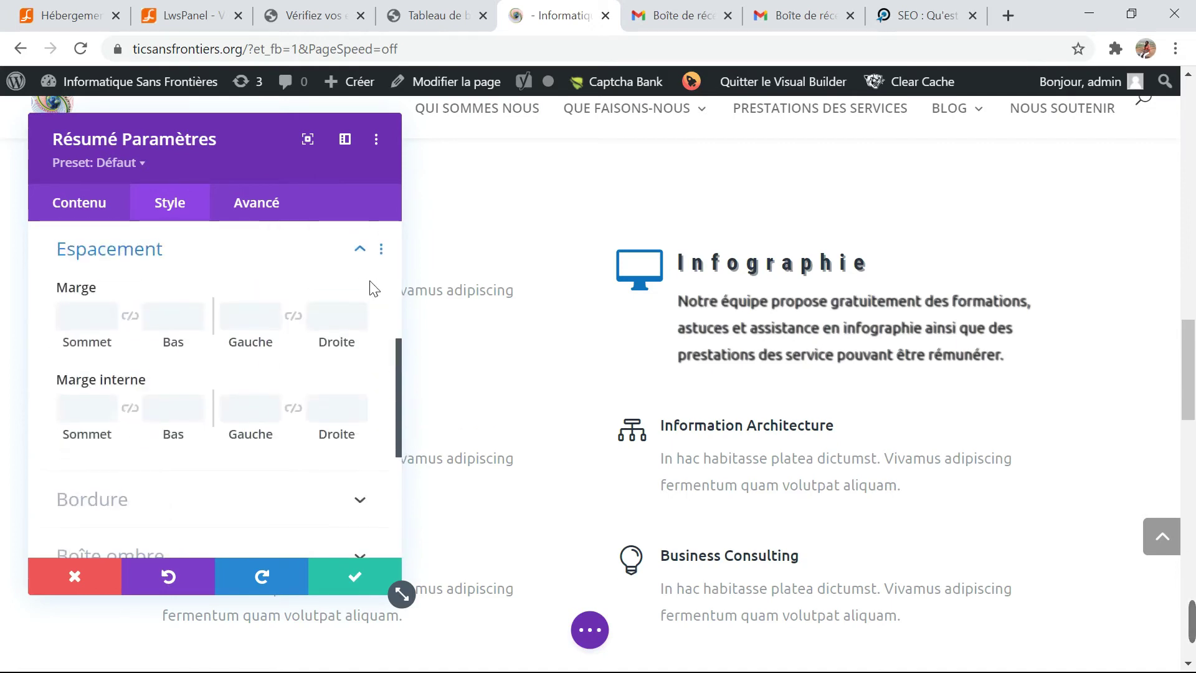
scroll(372, 288, down, 4)
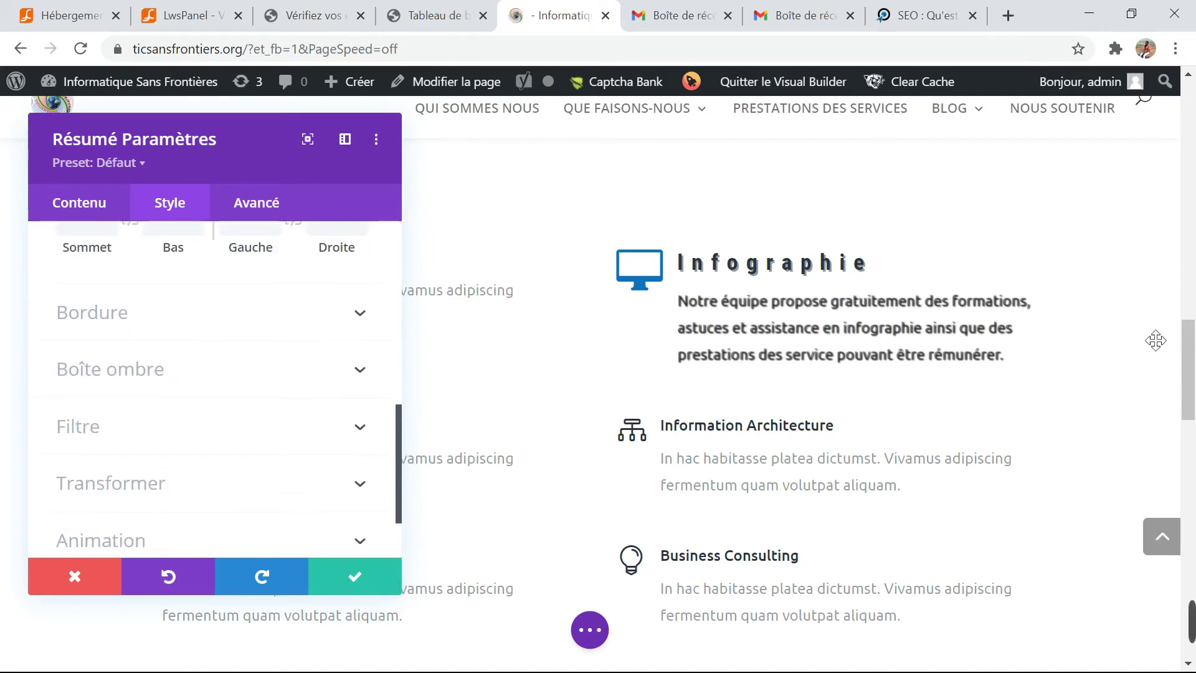
scroll(202, 396, up, 5)
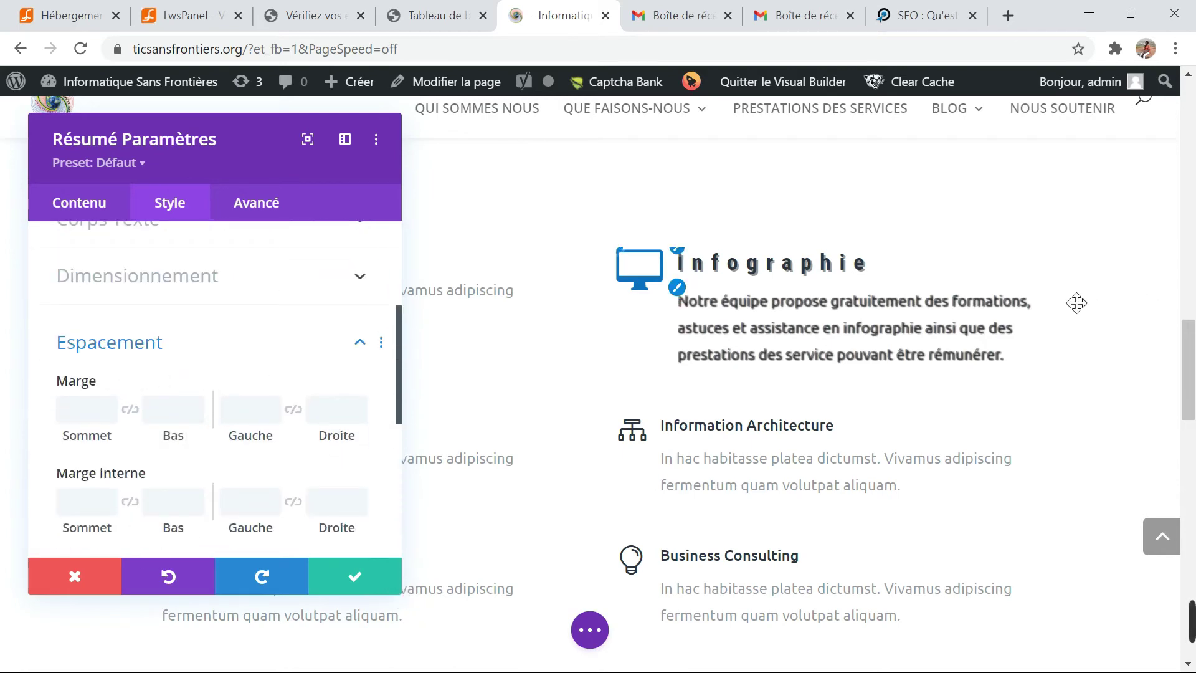
scroll(192, 464, down, 1)
scroll(192, 464, down, 5)
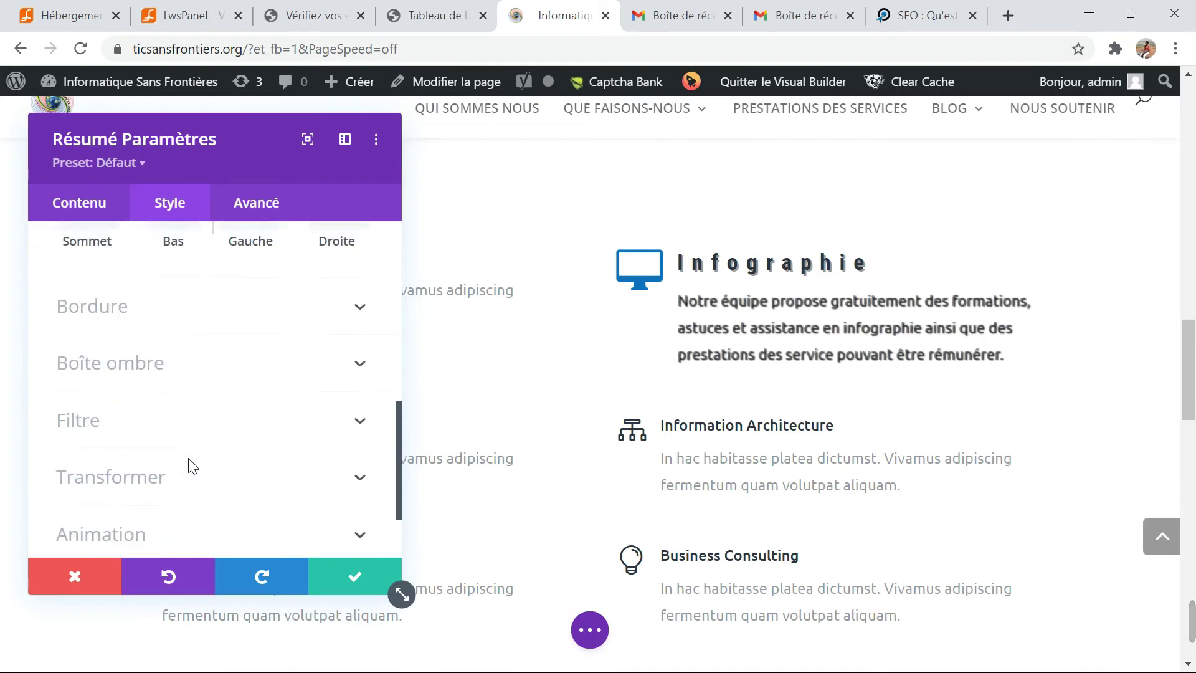
scroll(193, 467, up, 2)
scroll(197, 466, up, 1)
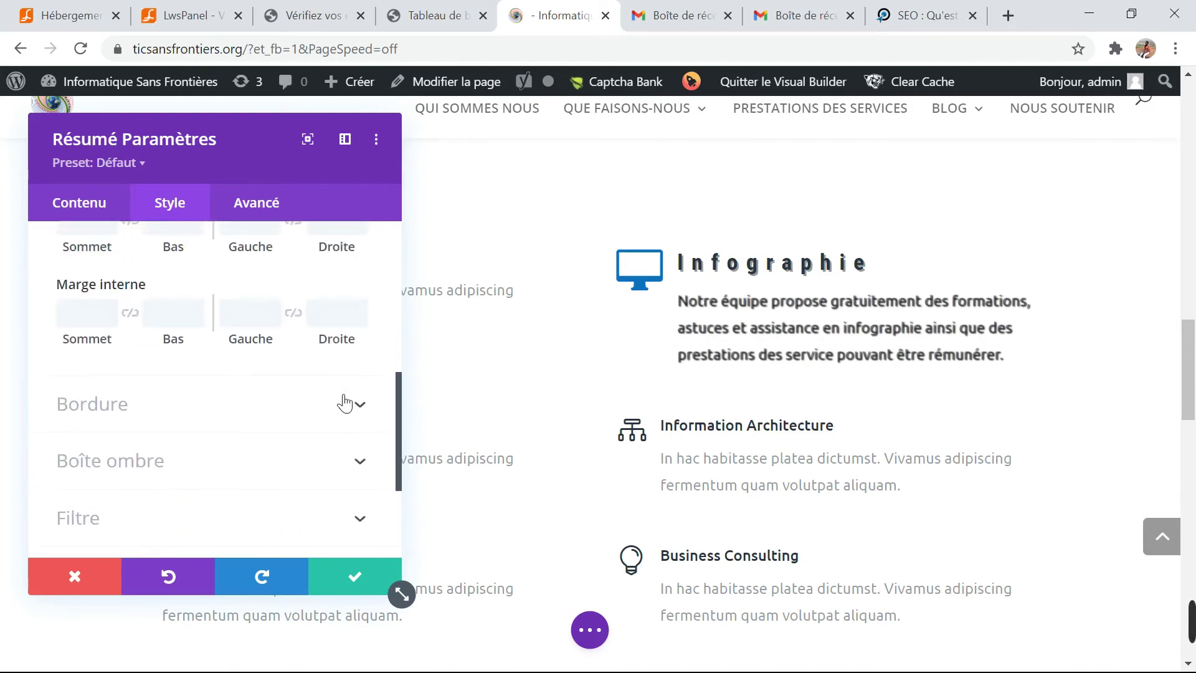
click(344, 401)
scroll(324, 435, down, 6)
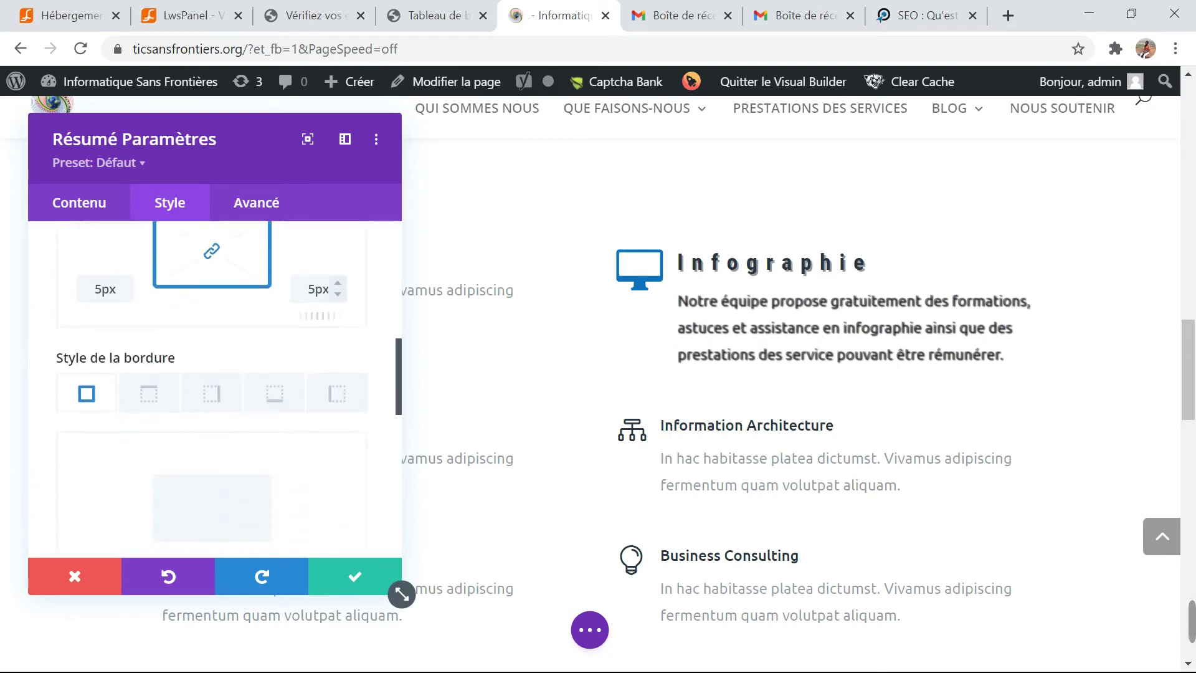
scroll(326, 437, down, 3)
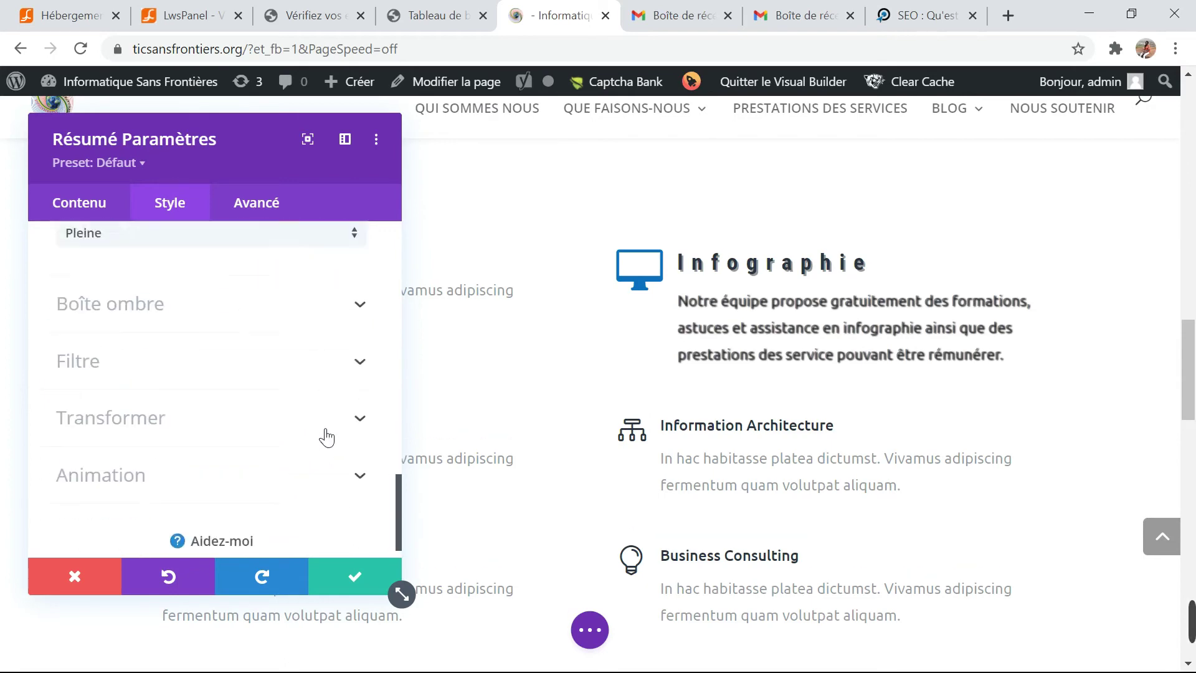
scroll(326, 437, up, 4)
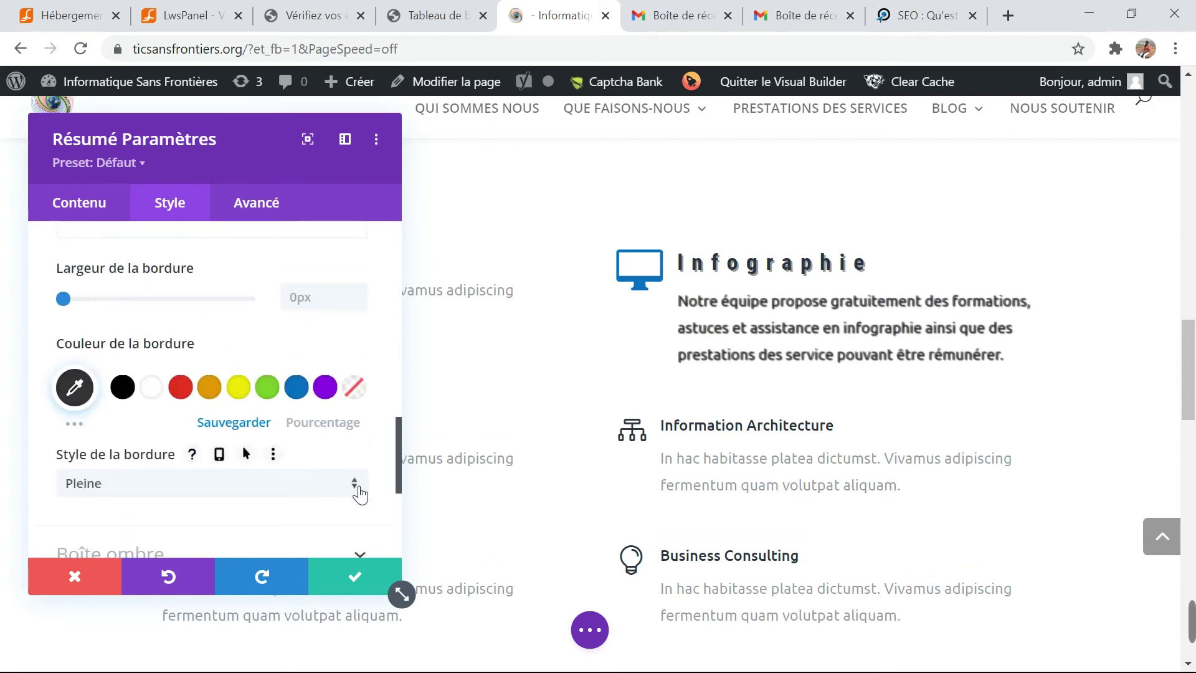
scroll(360, 492, down, 3)
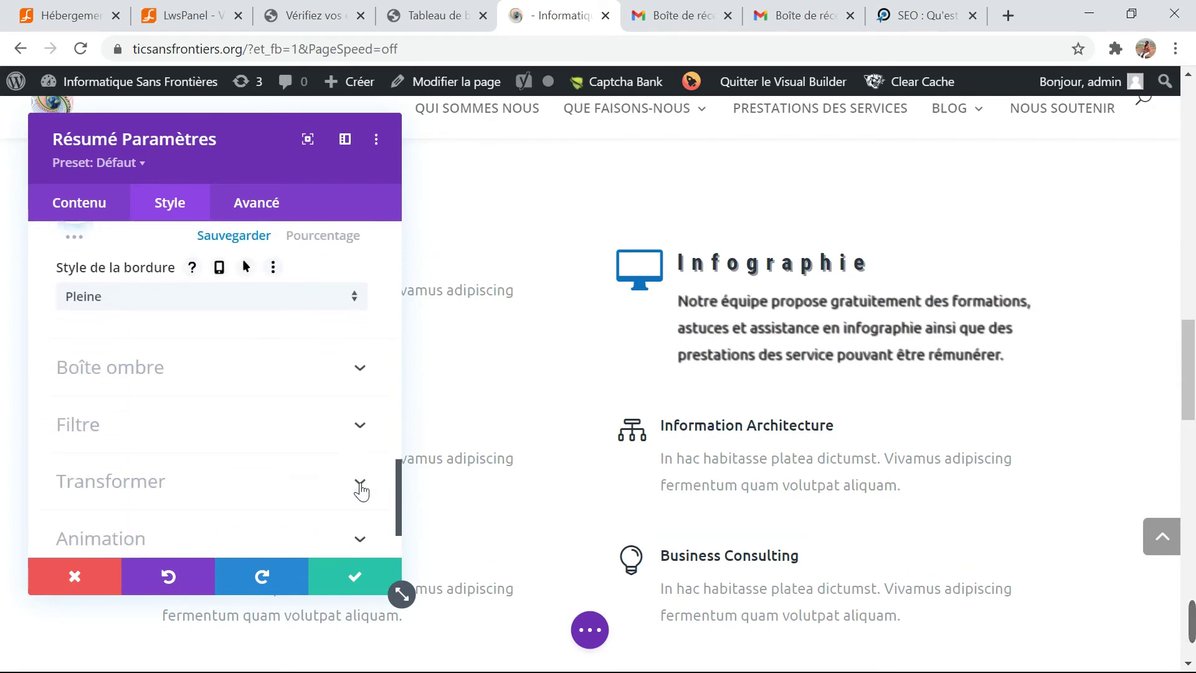
- Examine the box shadow (Boîte ombre) and Transformer style settings of the Infographie blurb
click(370, 375)
scroll(370, 376, up, 3)
scroll(370, 376, down, 3)
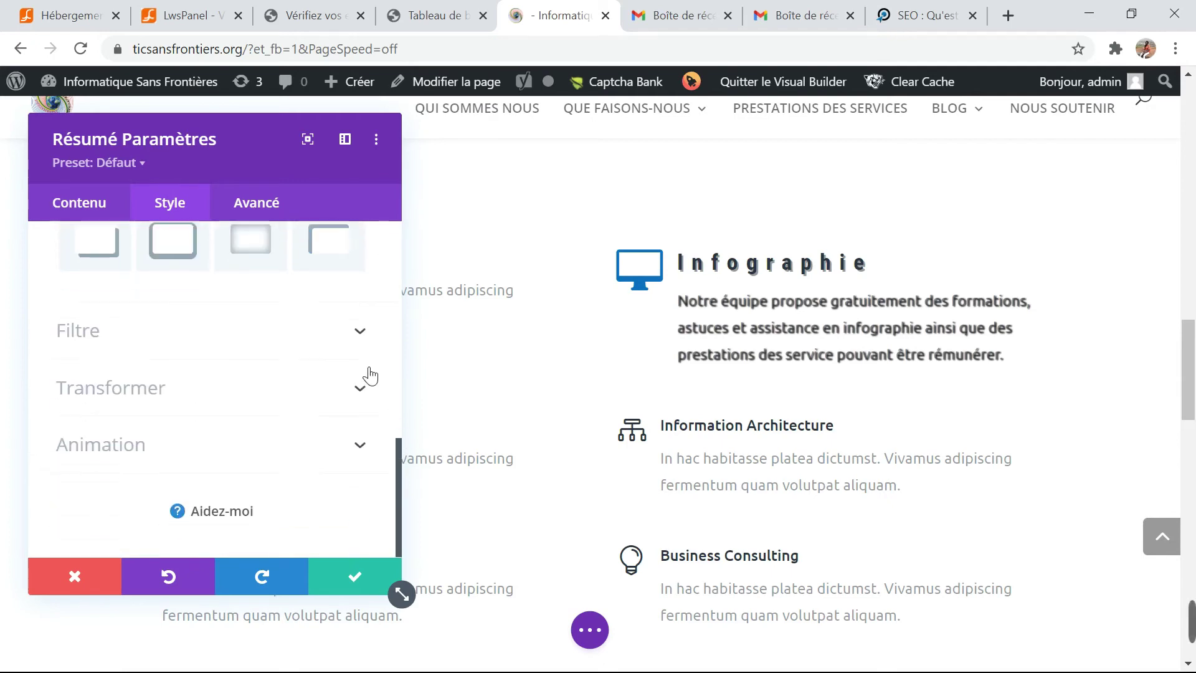
click(368, 389)
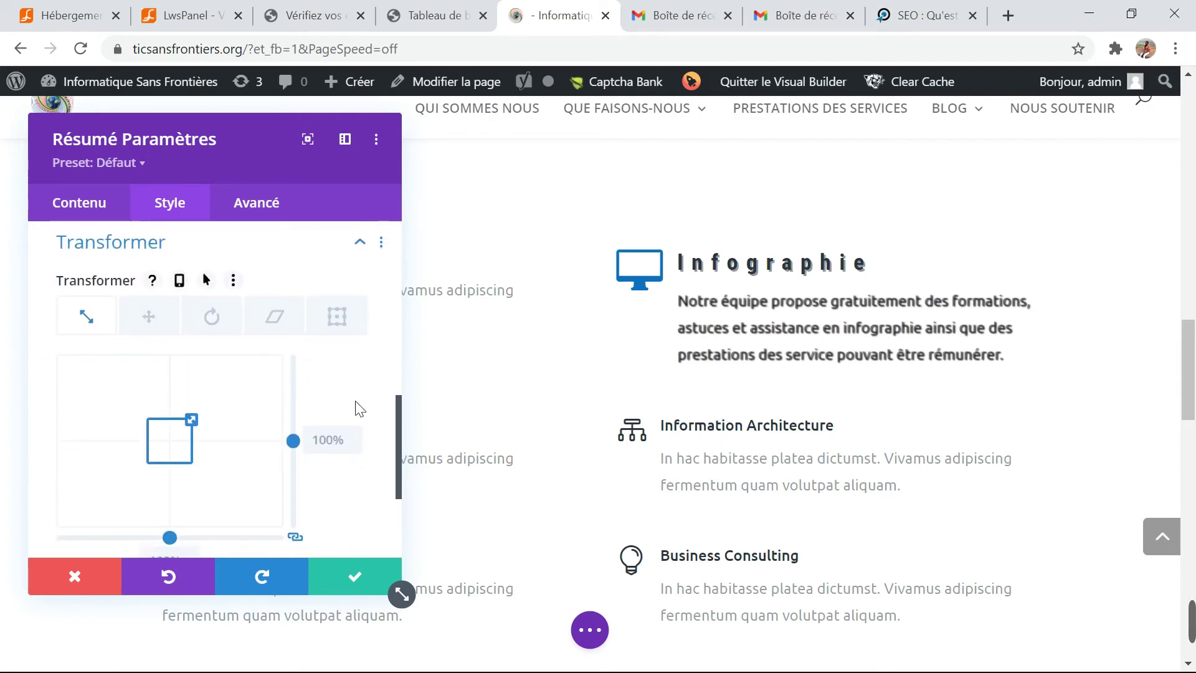
scroll(360, 408, down, 2)
- Preview the Fondu animation on the Infographie blurb and set its animation style to Diapo
click(354, 452)
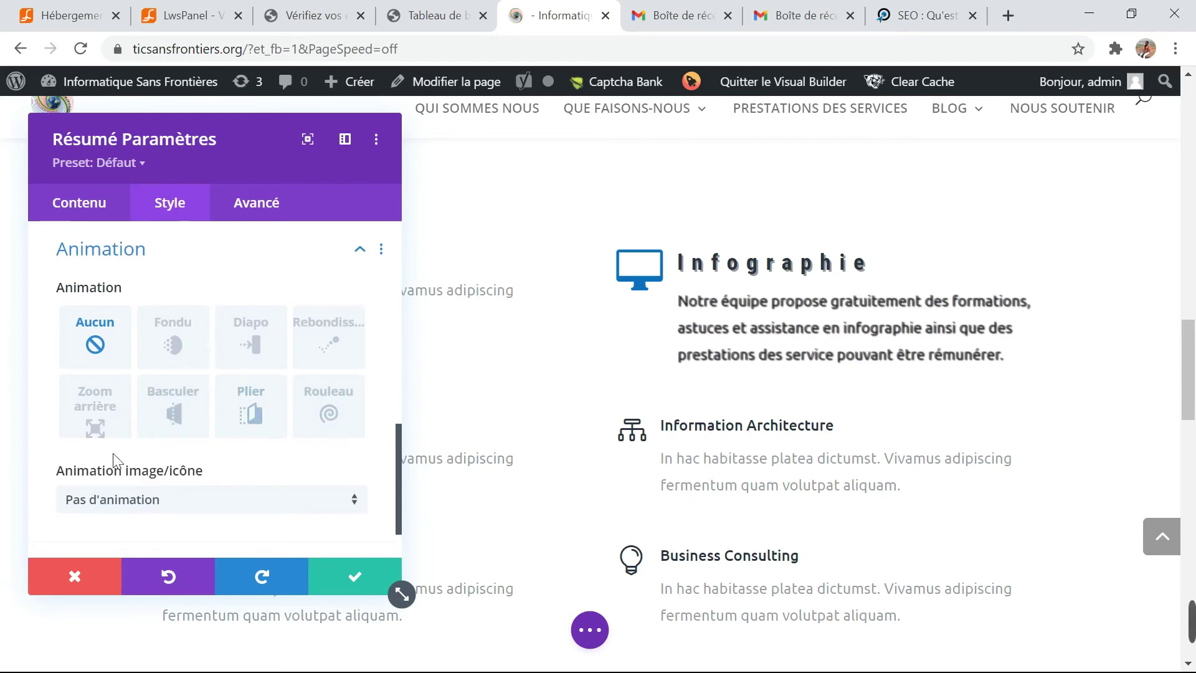
click(187, 343)
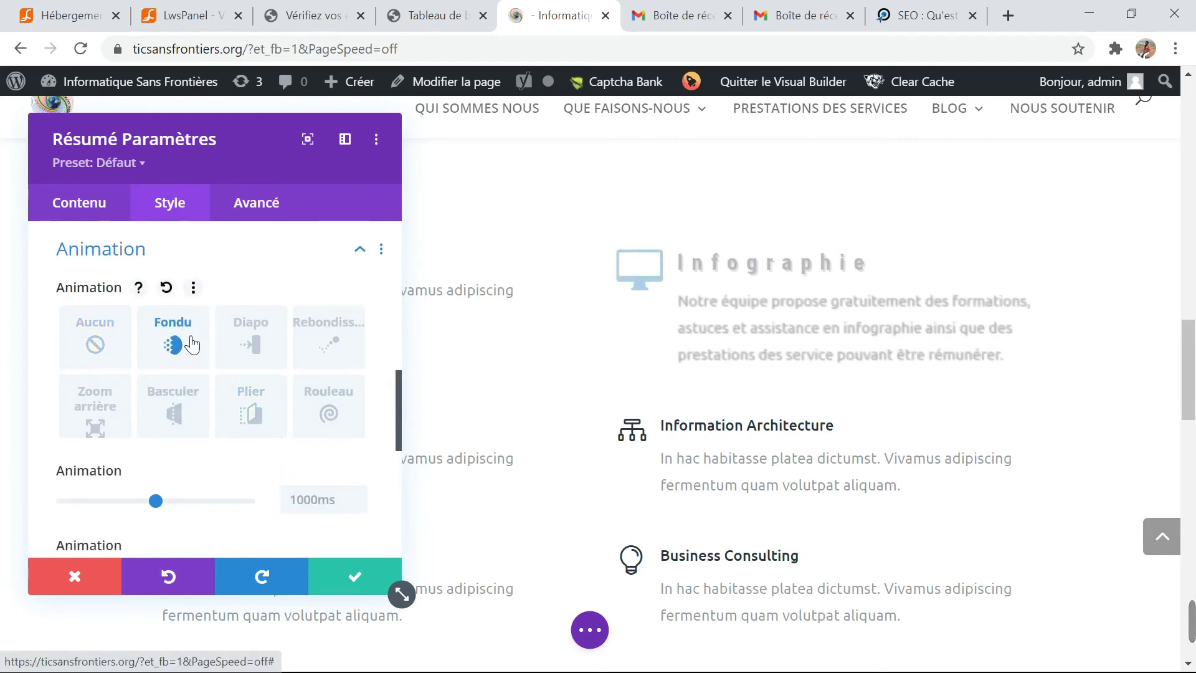
click(273, 351)
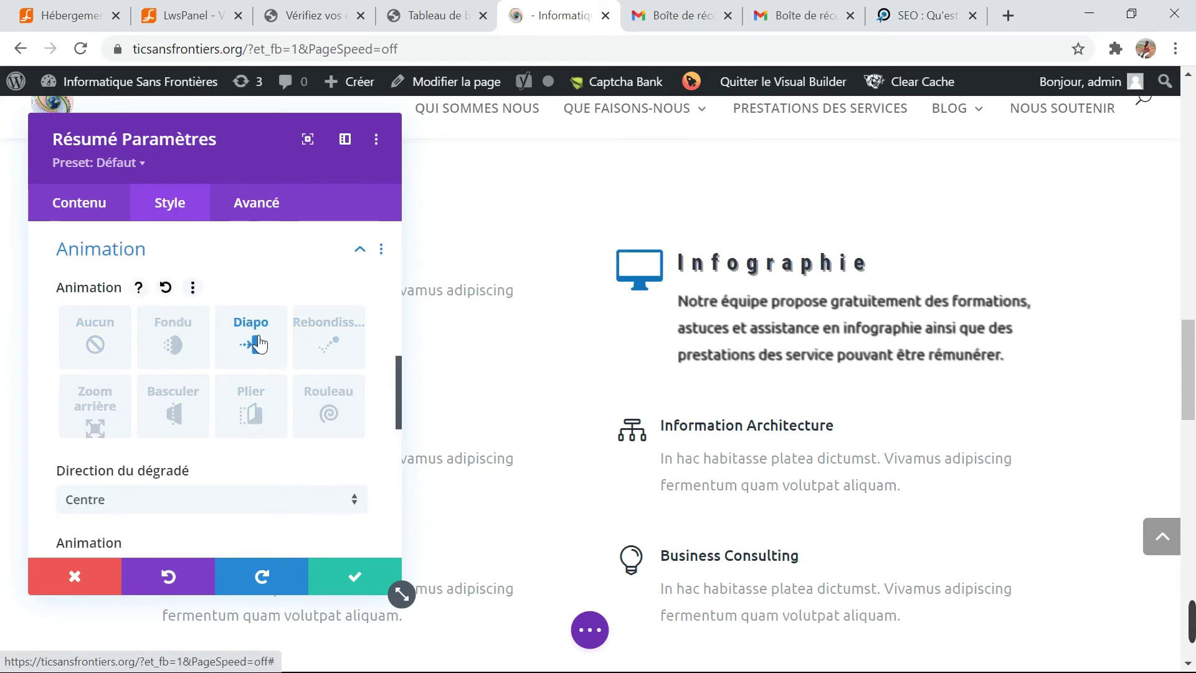
- Try the Up and Droite directions for the Infographie blurb's Diapo animation and set the direction to Gauche
click(357, 502)
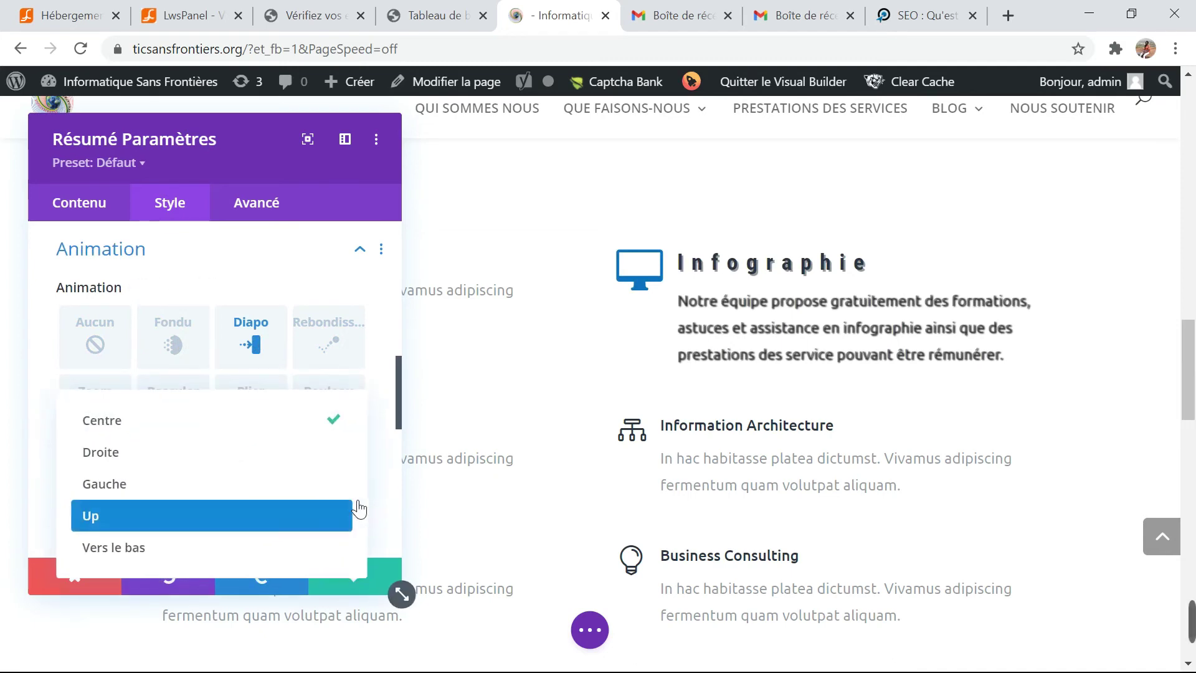
click(292, 522)
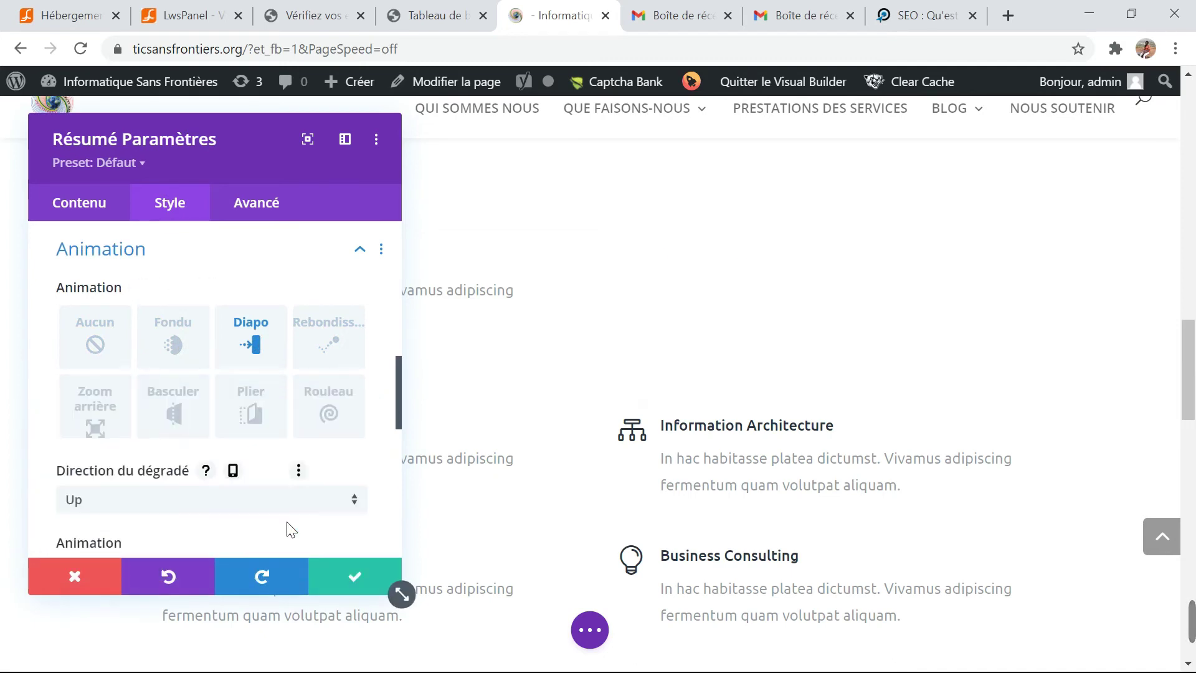
click(357, 500)
click(153, 459)
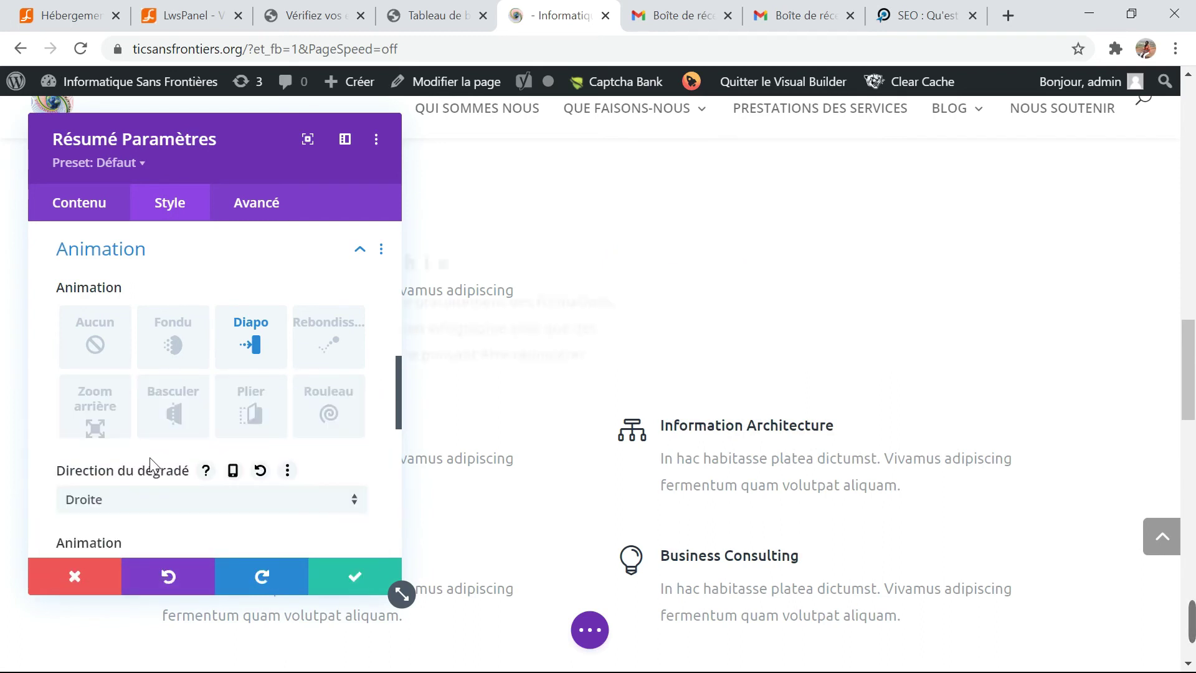
click(359, 506)
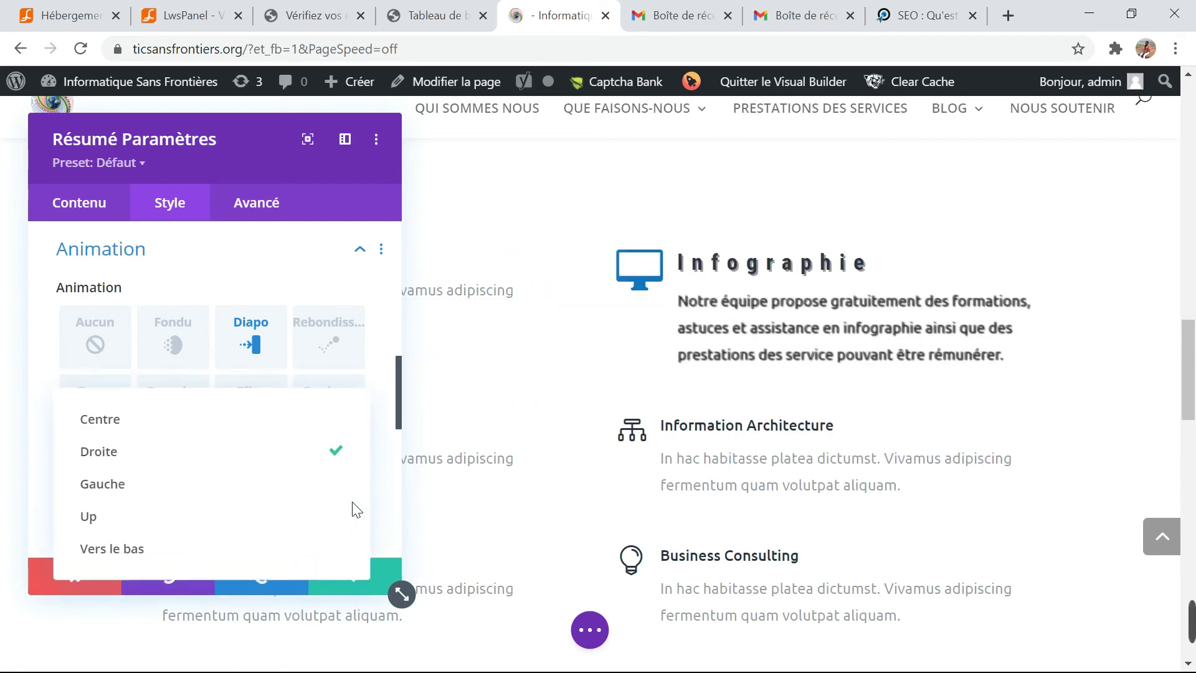
click(211, 483)
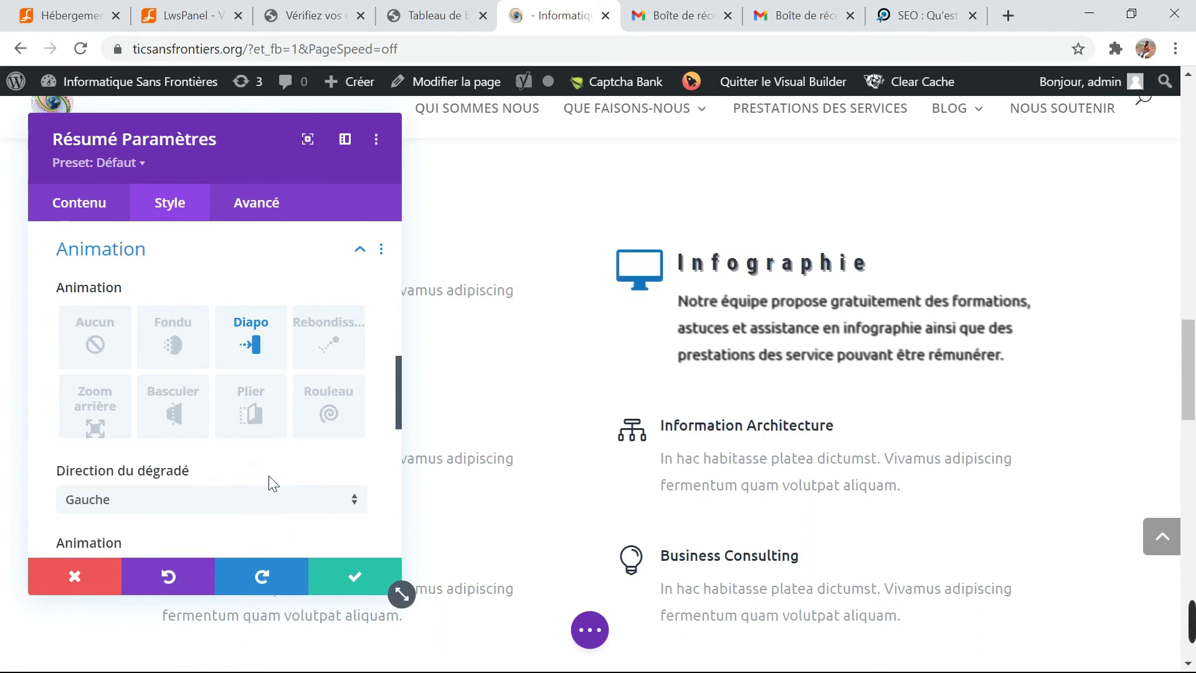
- Set the Infographie blurb's image/icon animation to De gauche à droite and save the module settings
scroll(272, 483, down, 6)
scroll(267, 481, up, 3)
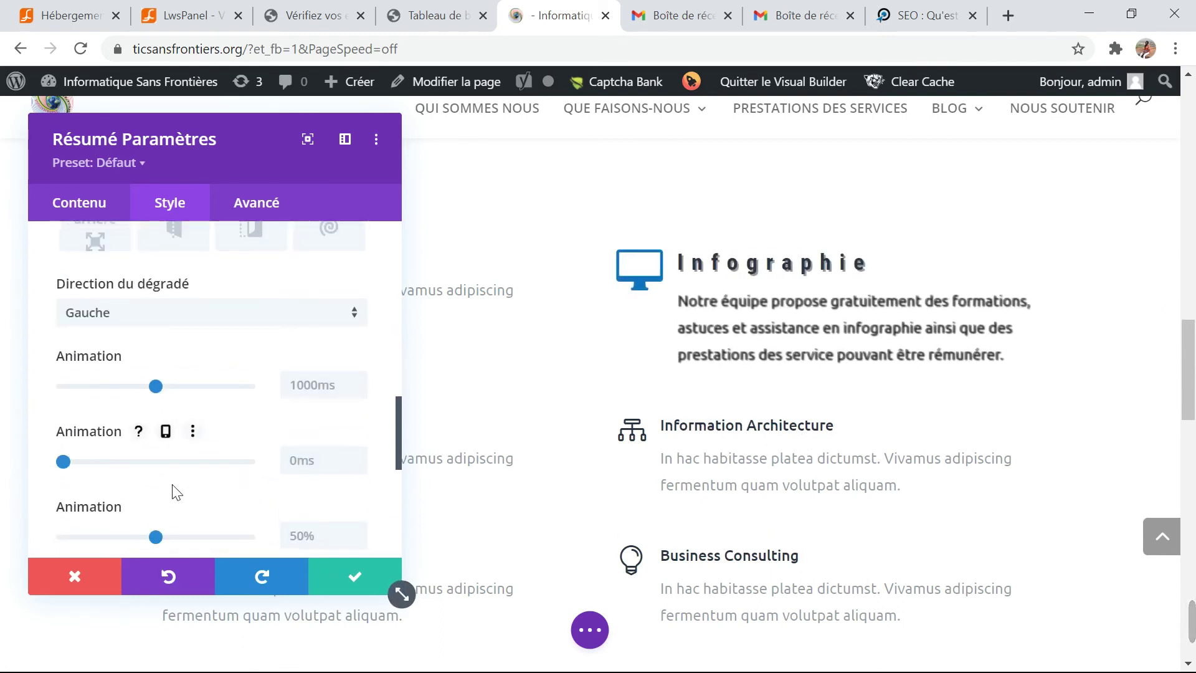
scroll(177, 492, down, 5)
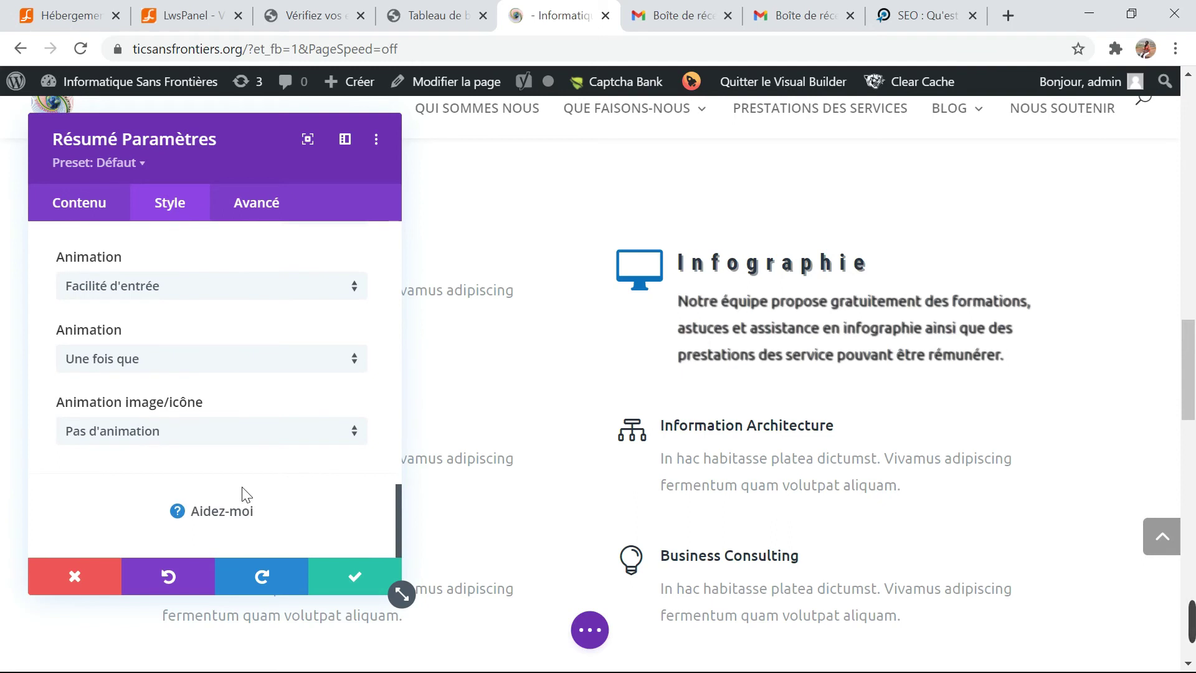
click(345, 436)
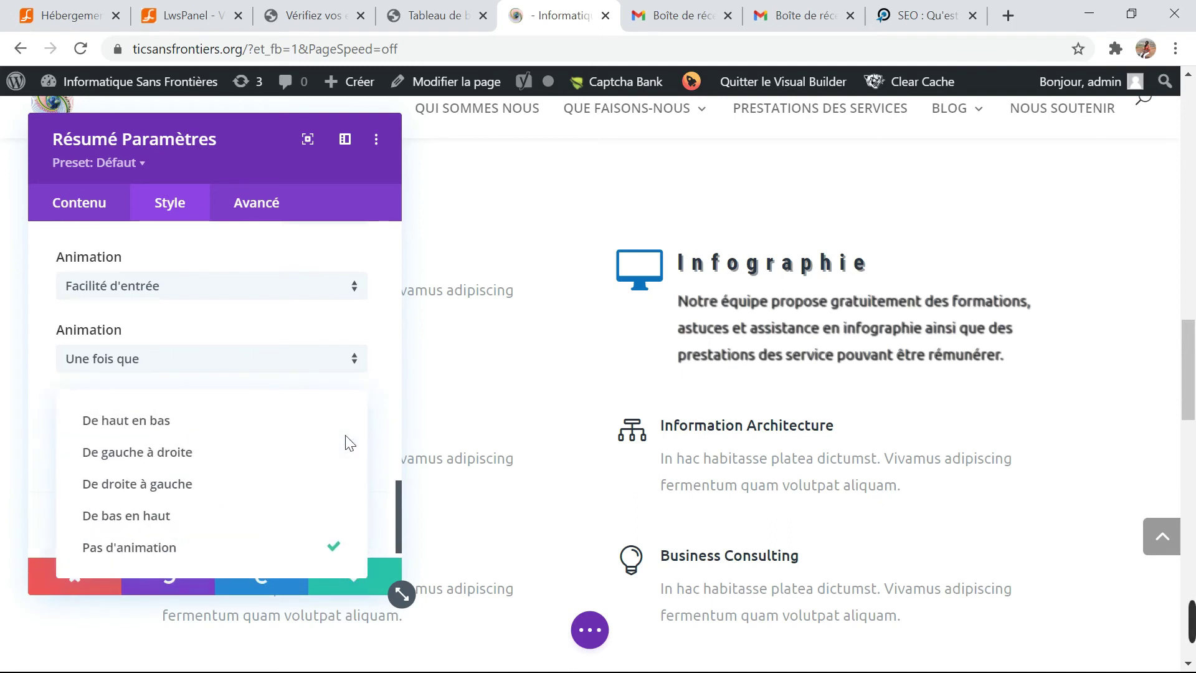
click(234, 460)
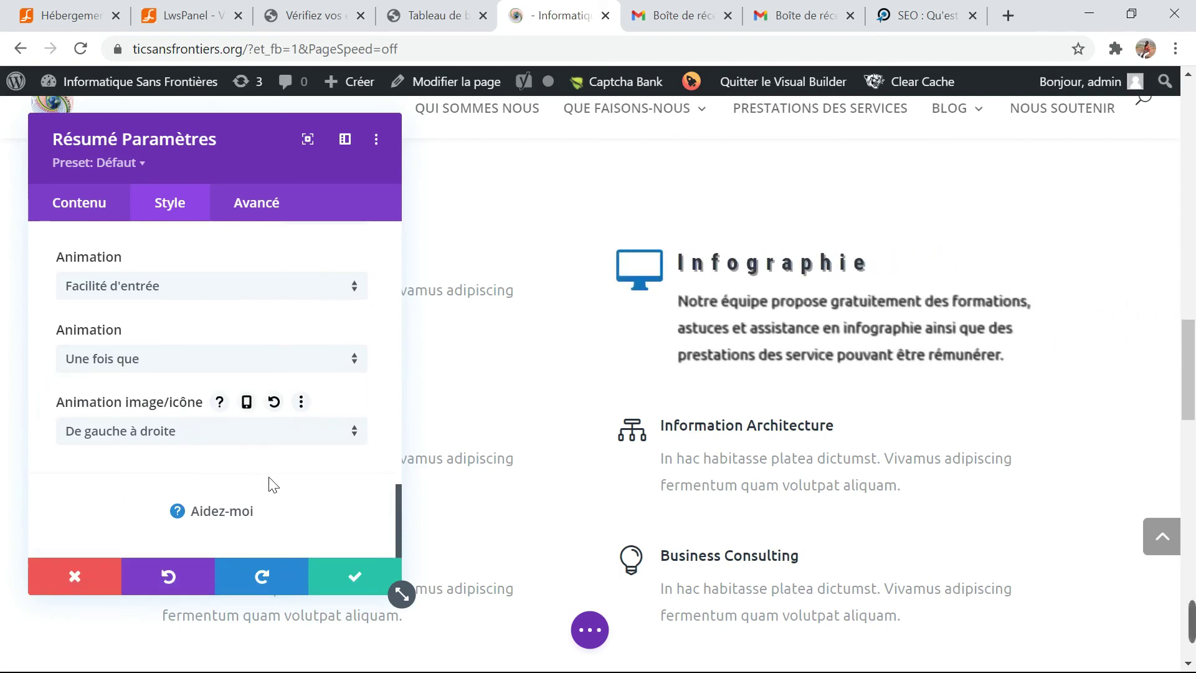
click(355, 578)
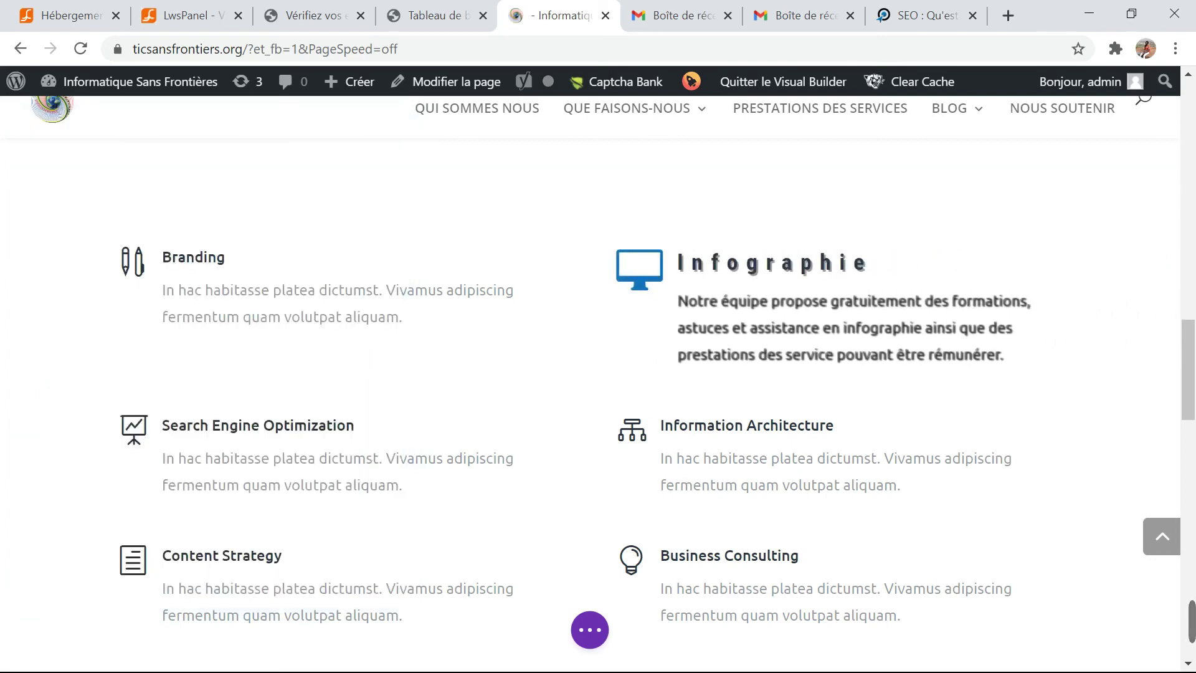
- Delete the Search Engine Optimization blurb from the services section
mouse_move(827, 302)
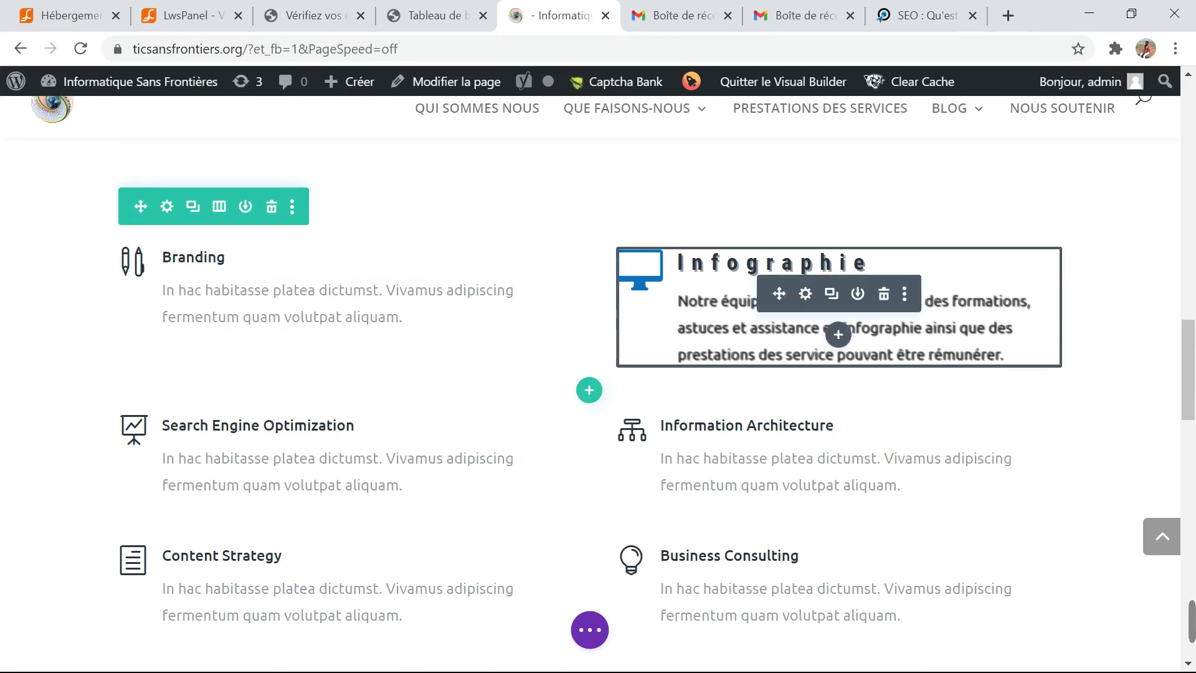
scroll(591, 374, down, 2)
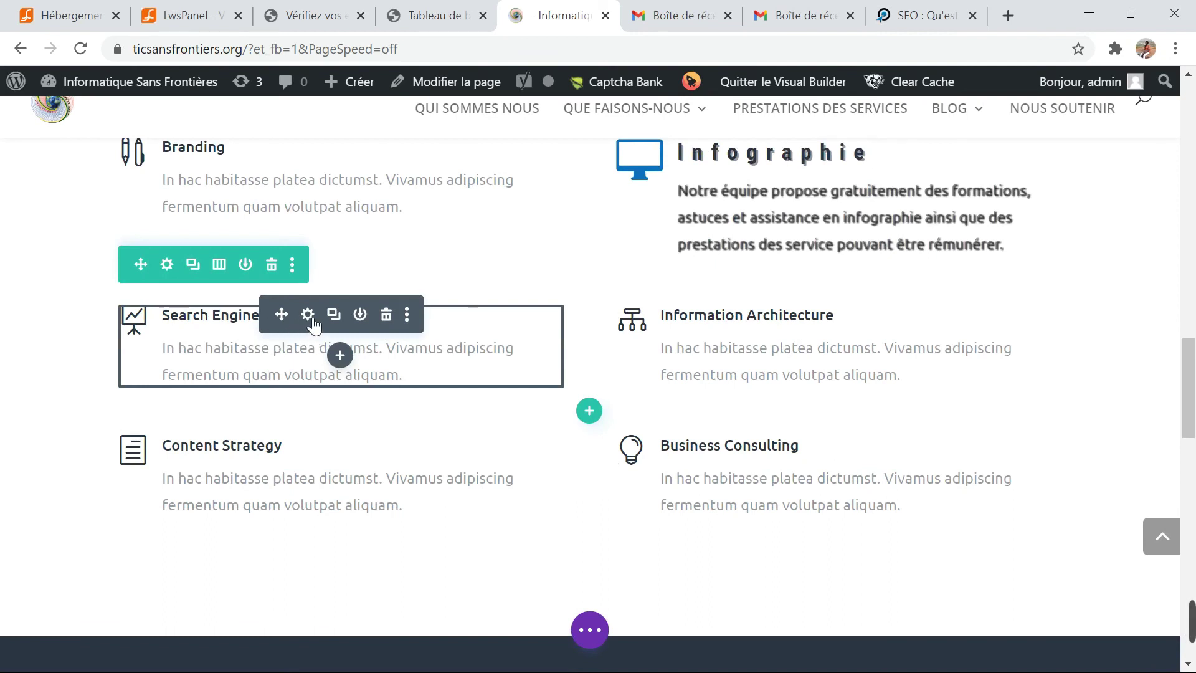
click(387, 315)
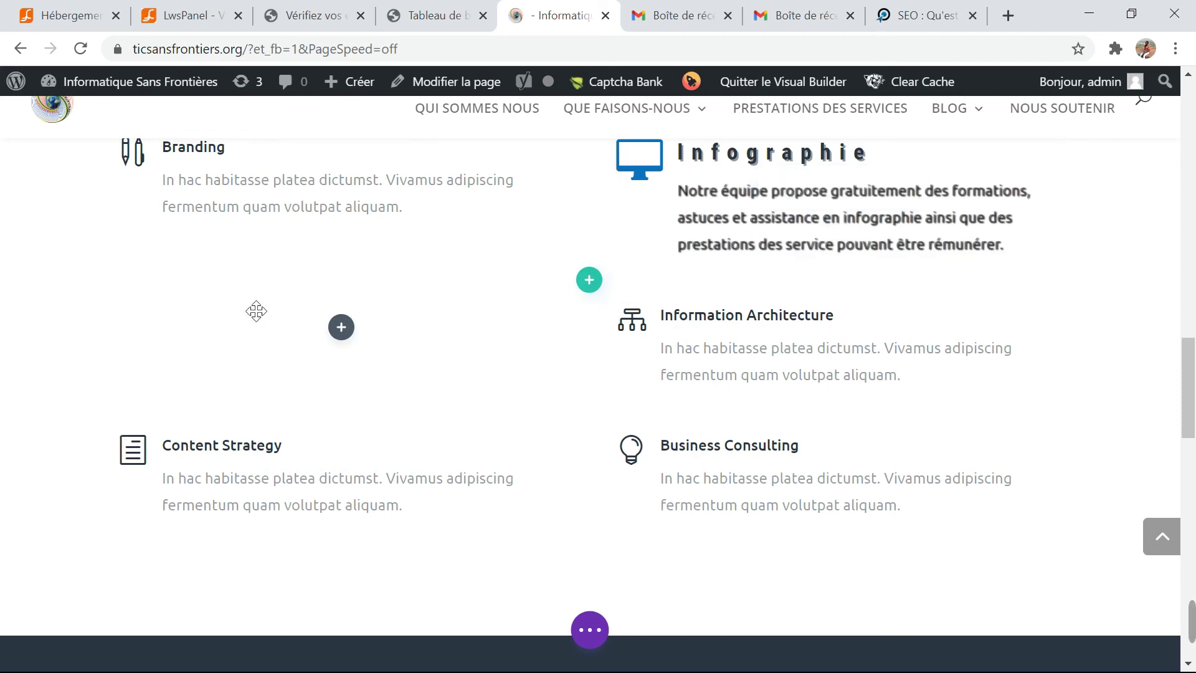
scroll(261, 307, up, 4)
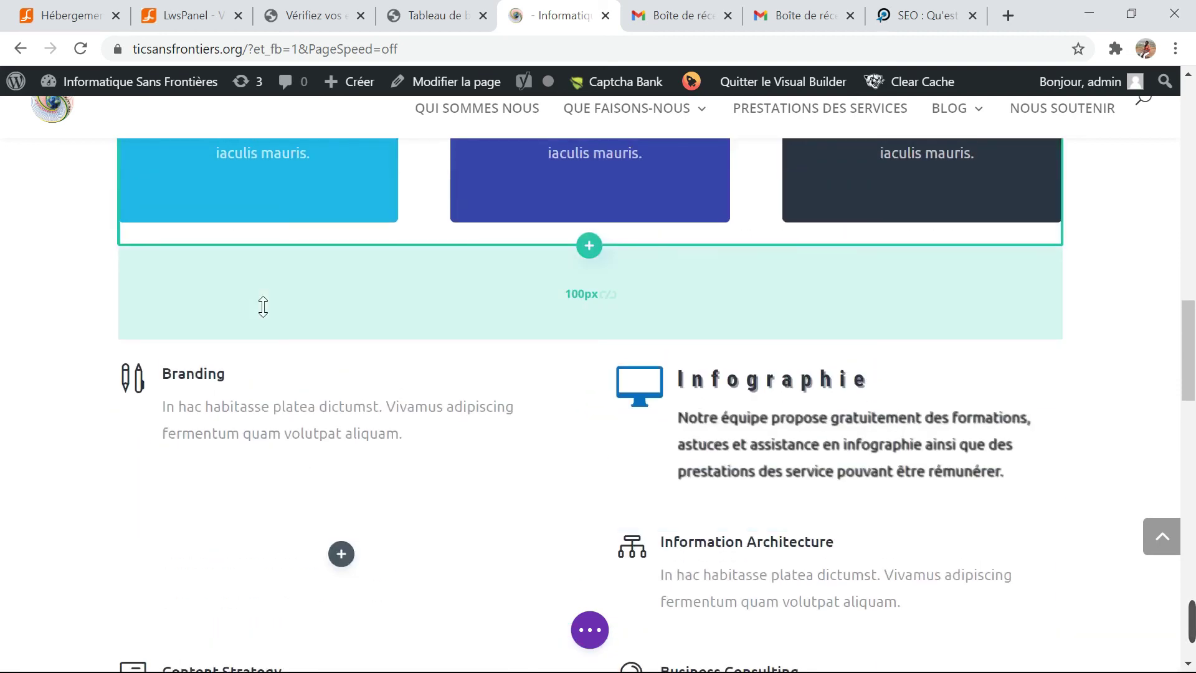